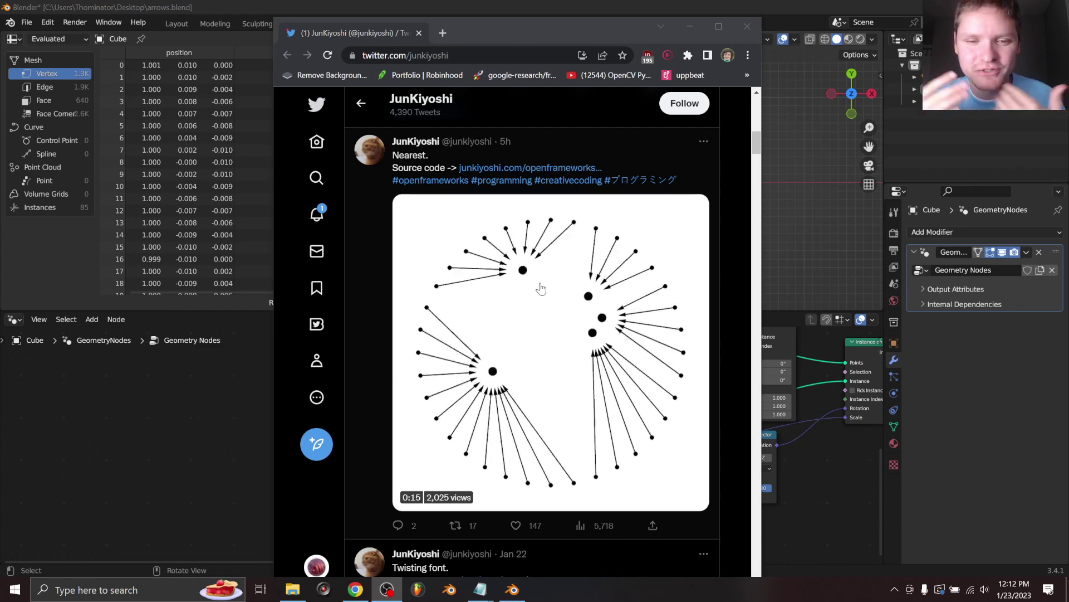
Switch from the browser to Blender and play the finished arrow animation in the viewport
click(687, 27)
click(644, 136)
key(space)
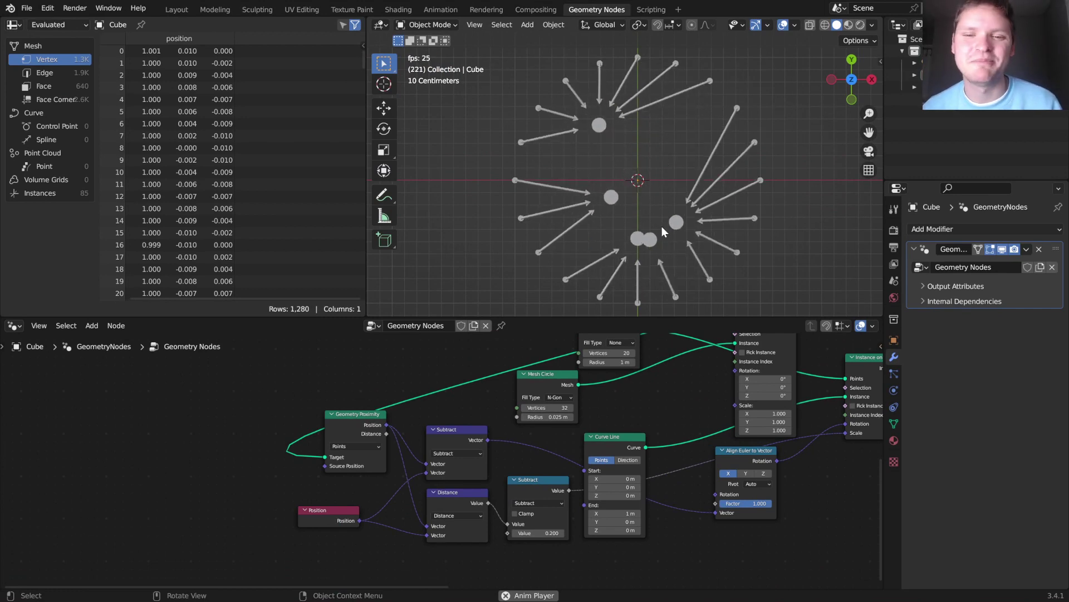
Increase the vertex count of the unfilled Mesh Circle and try a value of 0.430 in the Subtract math node
middle_drag(571, 374, 572, 412)
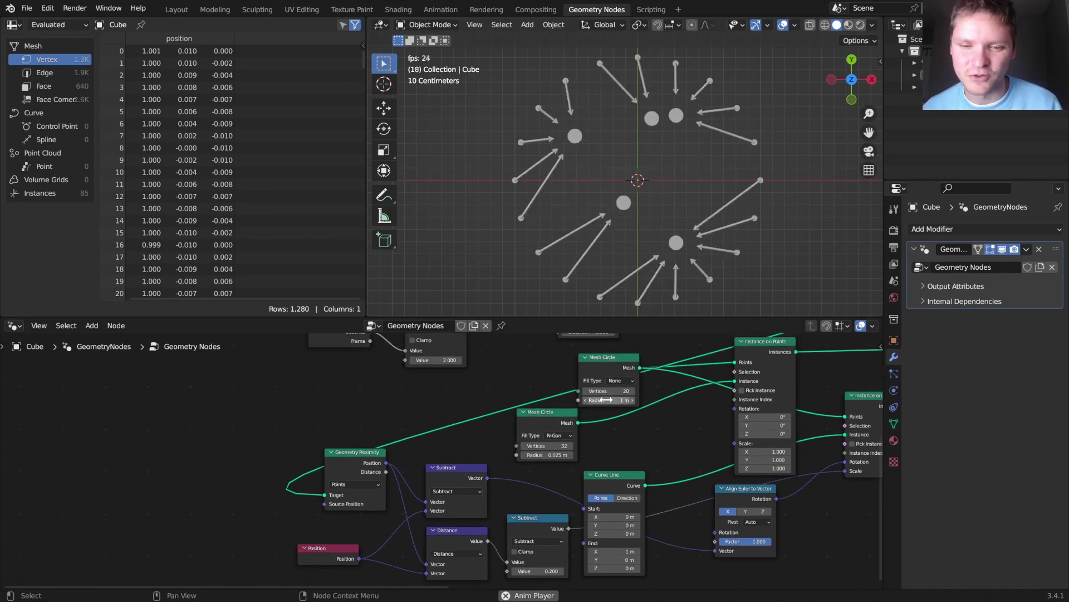
scroll(611, 398, up, 1)
drag(624, 385, 657, 385)
middle_drag(554, 547, 578, 483)
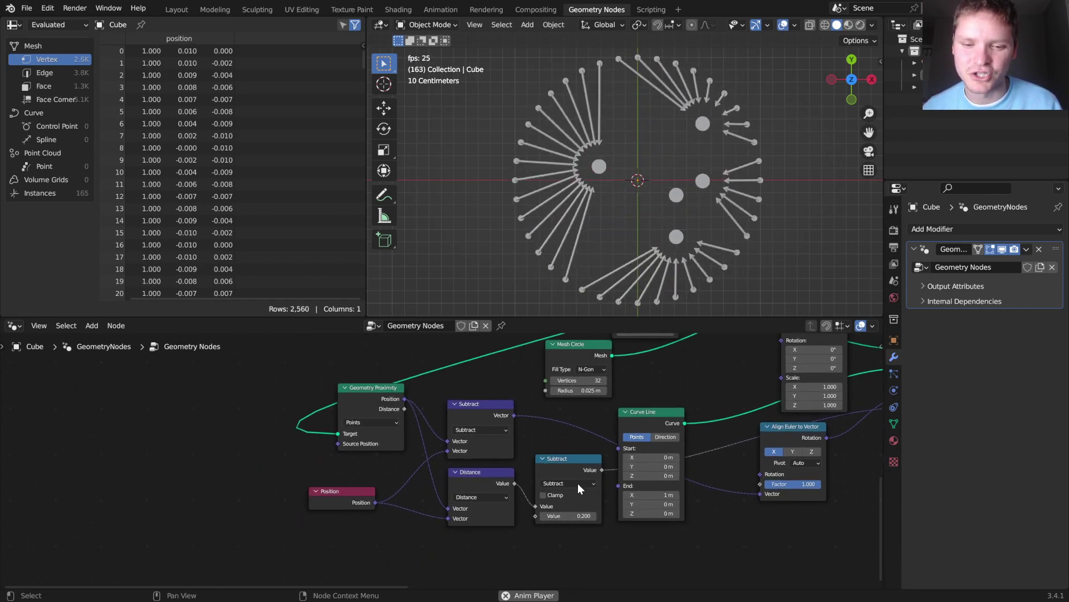
mouse_move(568, 516)
shift+mouse_down()
mouse_move(552, 516)
mouse_move(571, 513)
shift+mouse_up()
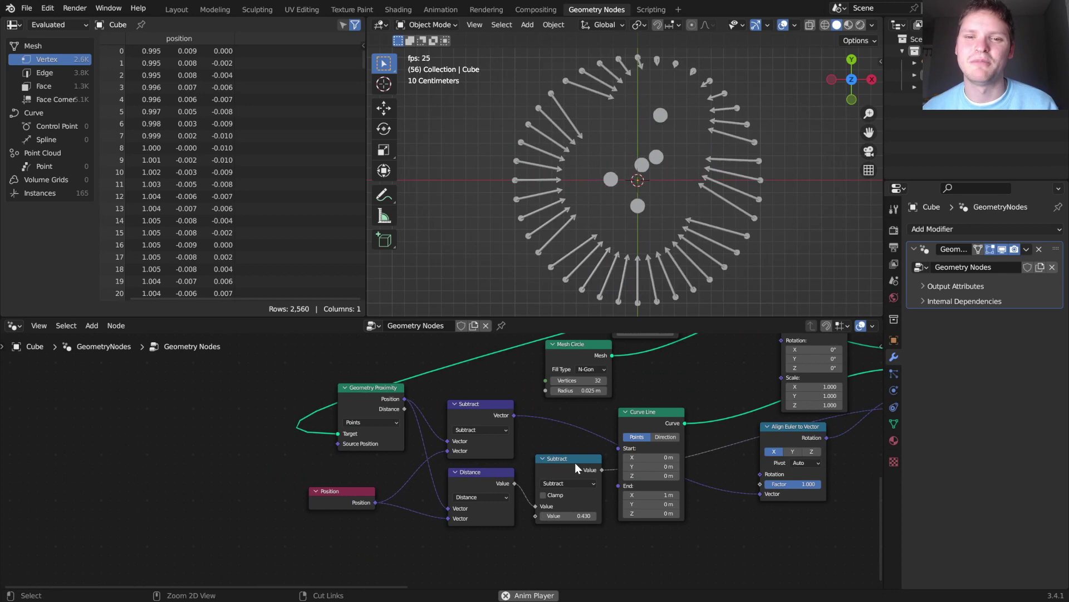
key(ctrl+z)
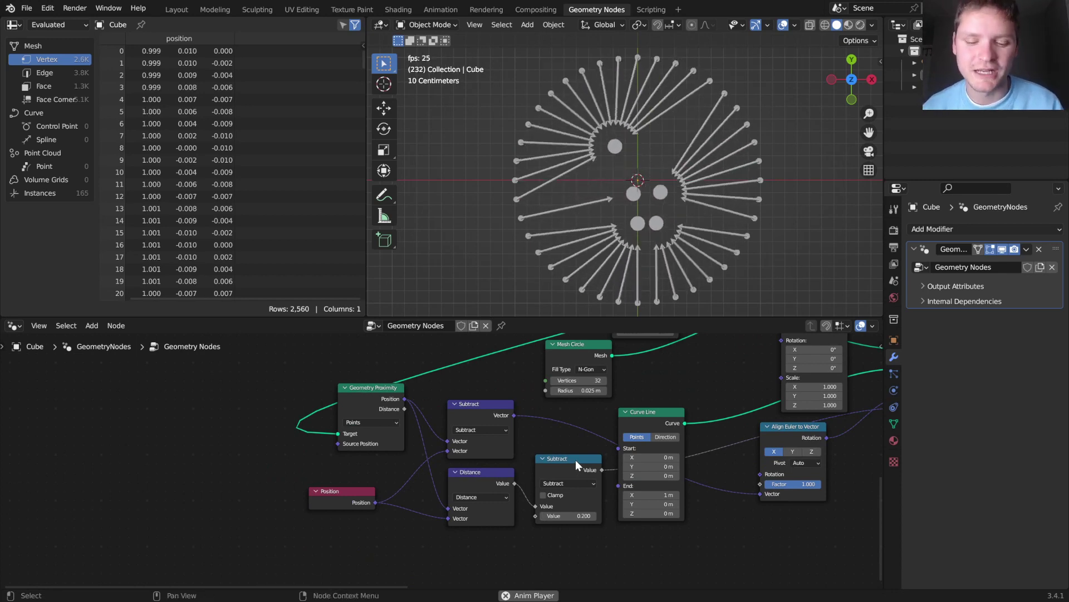
Start a new General file without saving the changes to arrows.blend
key(ctrl+n)
click(556, 160)
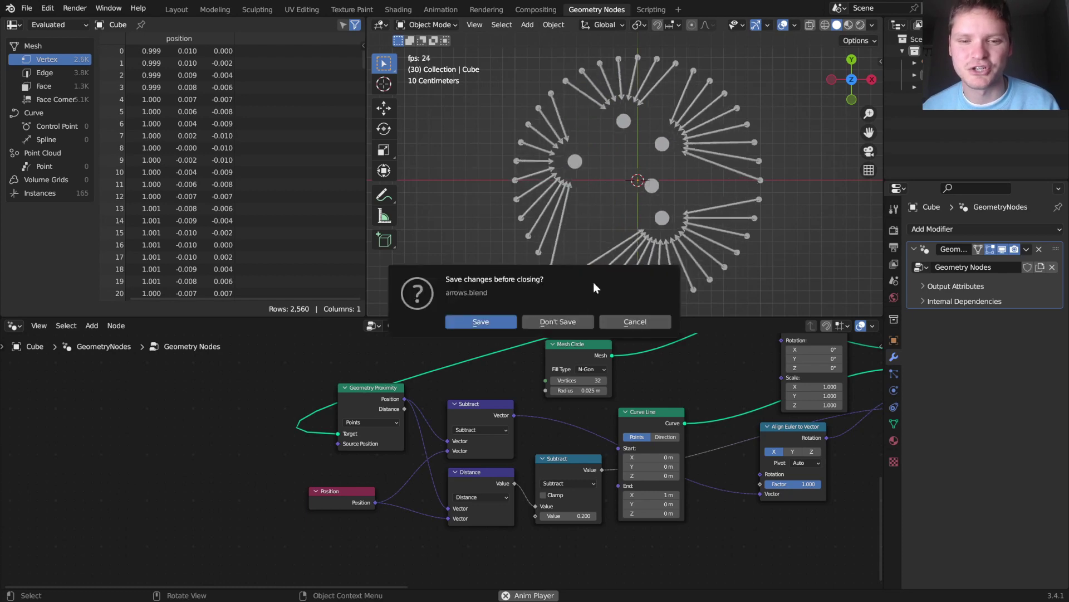
click(572, 322)
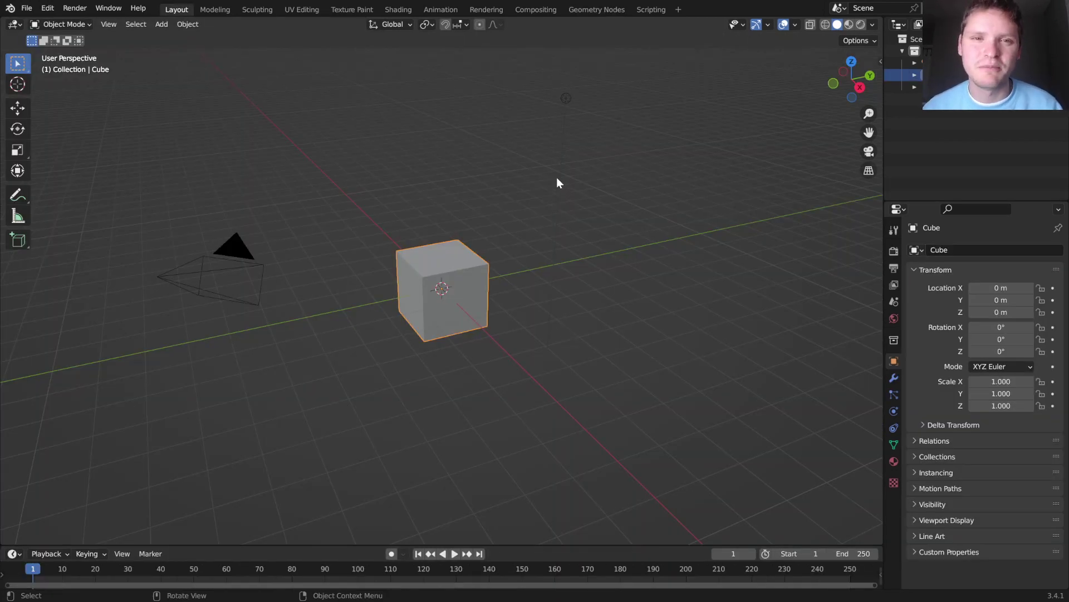
Open the Geometry Nodes workspace and delete all the default objects from the scene
click(596, 10)
key(a)
key(Delete)
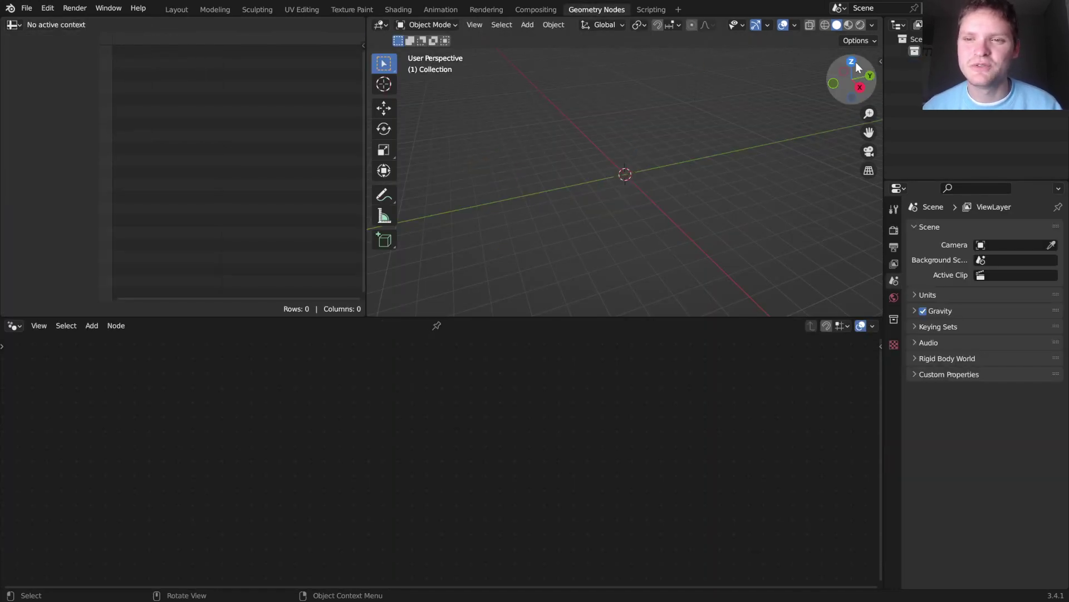
Look at the scene from the top and add a mesh plane
click(856, 62)
key(shift+a)
click(664, 160)
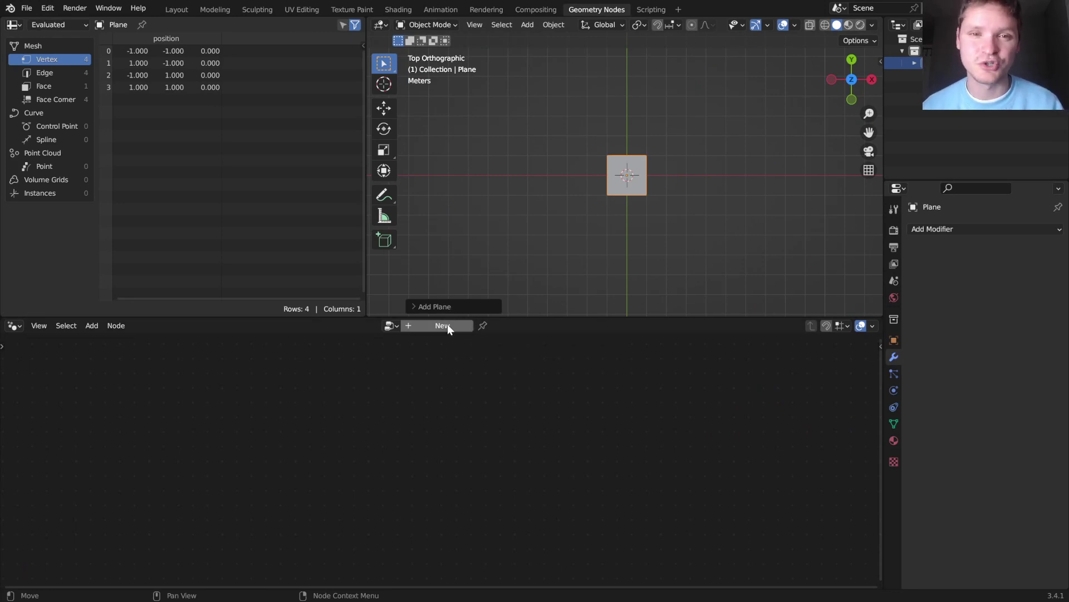
Create a new geometry node tree on the plane and delete its Group Input node
click(437, 327)
middle_drag(380, 435, 521, 419)
drag(473, 501, 381, 451)
key(x)
middle_drag(505, 437, 497, 437)
click(434, 415)
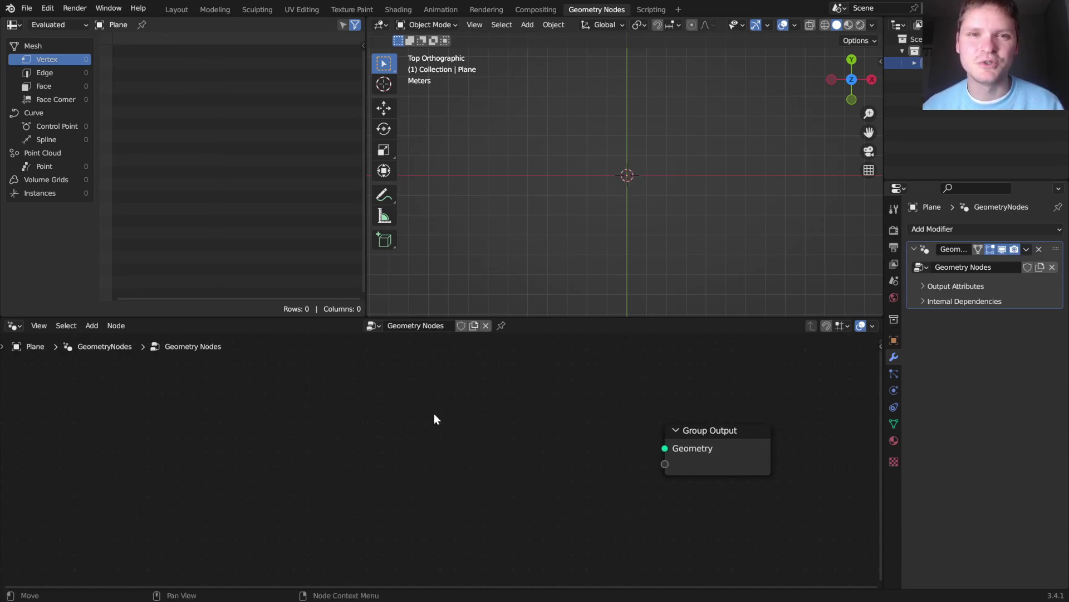
Add a Mesh Circle node and connect its mesh to the Group Output
key(shift+a)
click(346, 285)
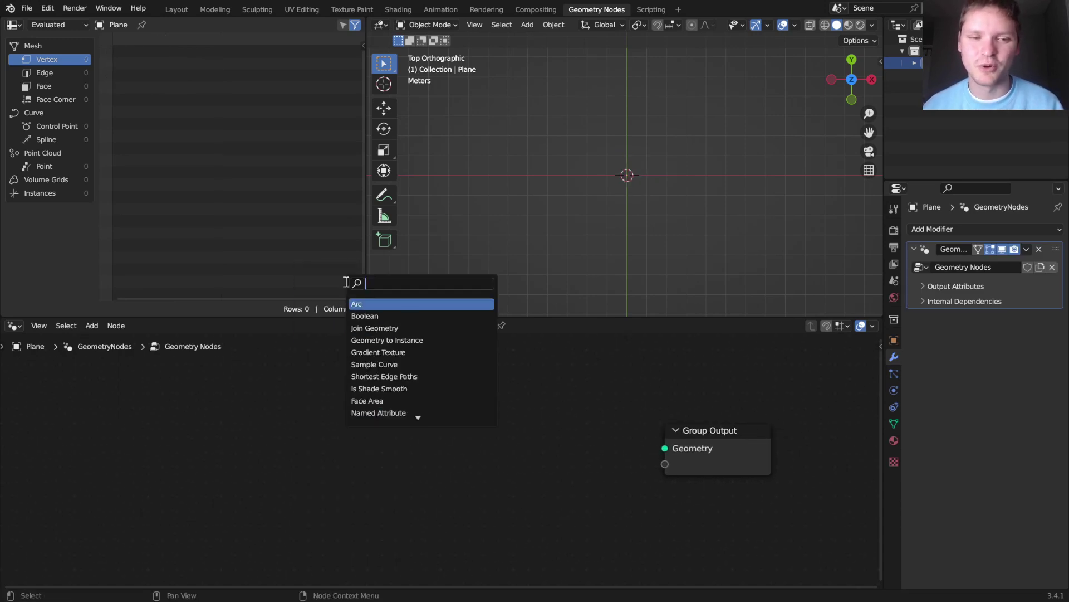
text(mesh )
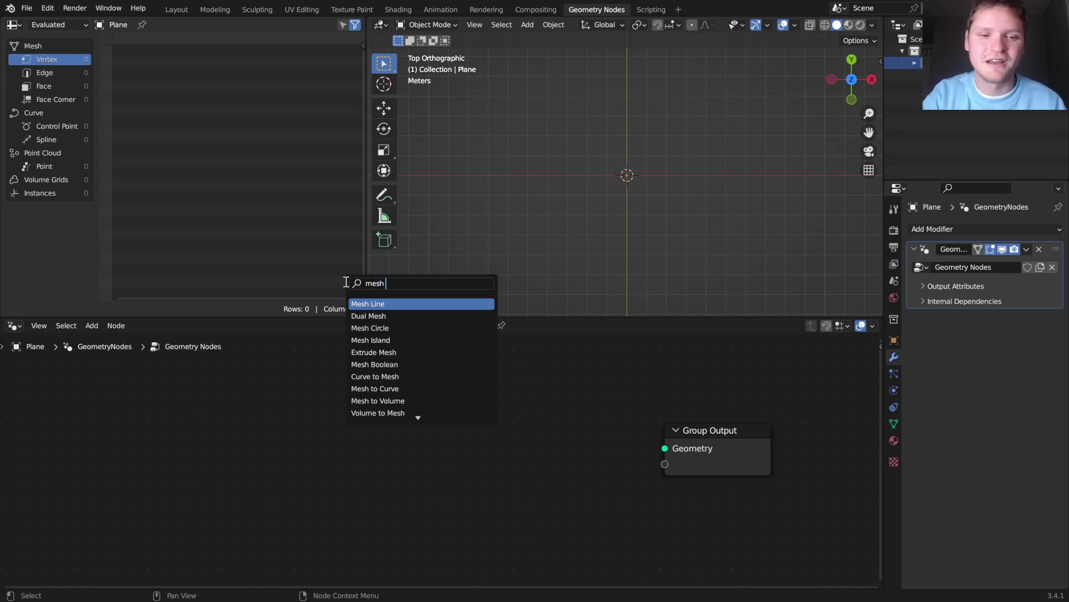
text(c)
key(Return)
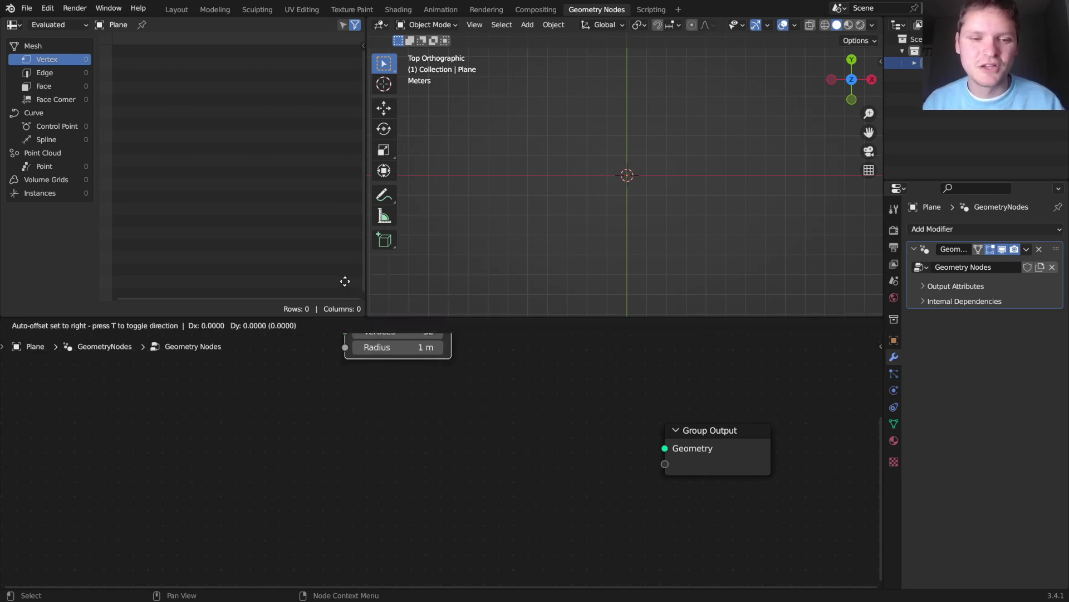
click(259, 425)
alt+shift+click(313, 428)
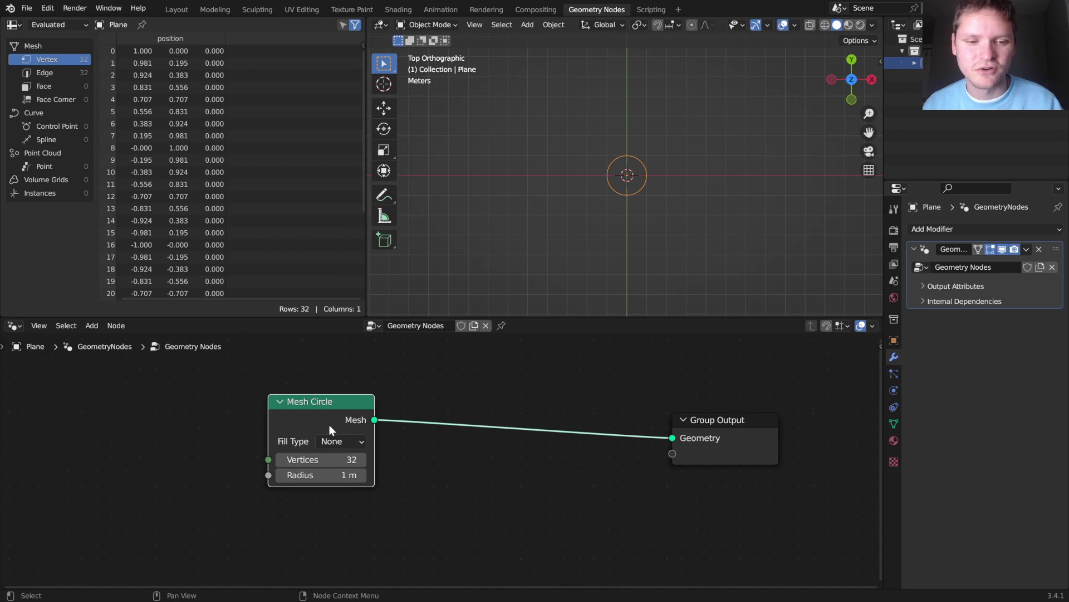
Insert an Instance on Points node before the Group Output and feed the Mesh Circle into both its Points and Instance inputs
key(shift+a)
click(460, 318)
text(insta)
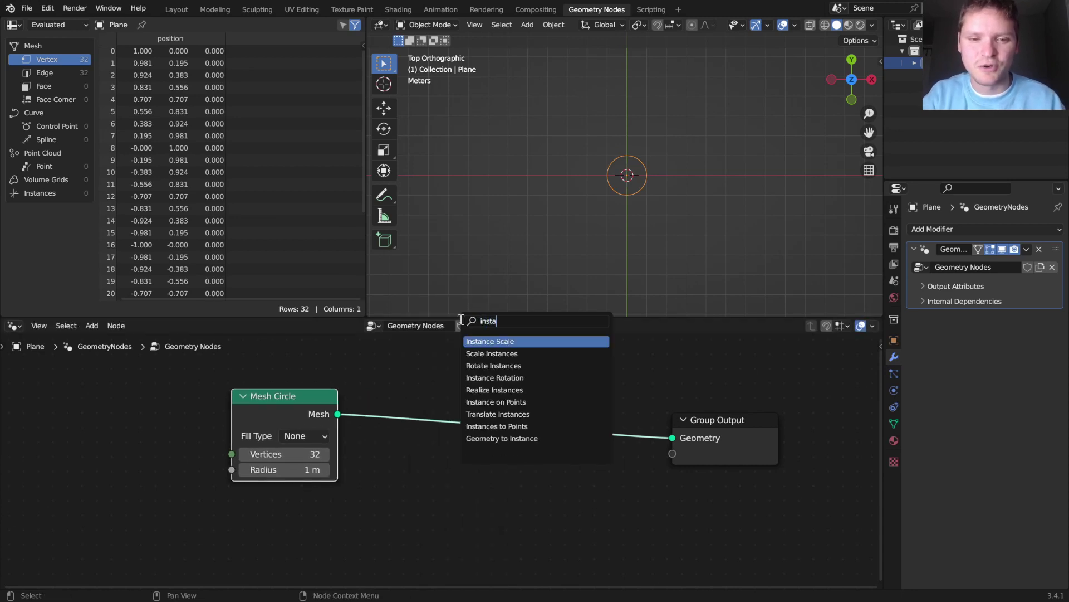
text(nce on)
key(Return)
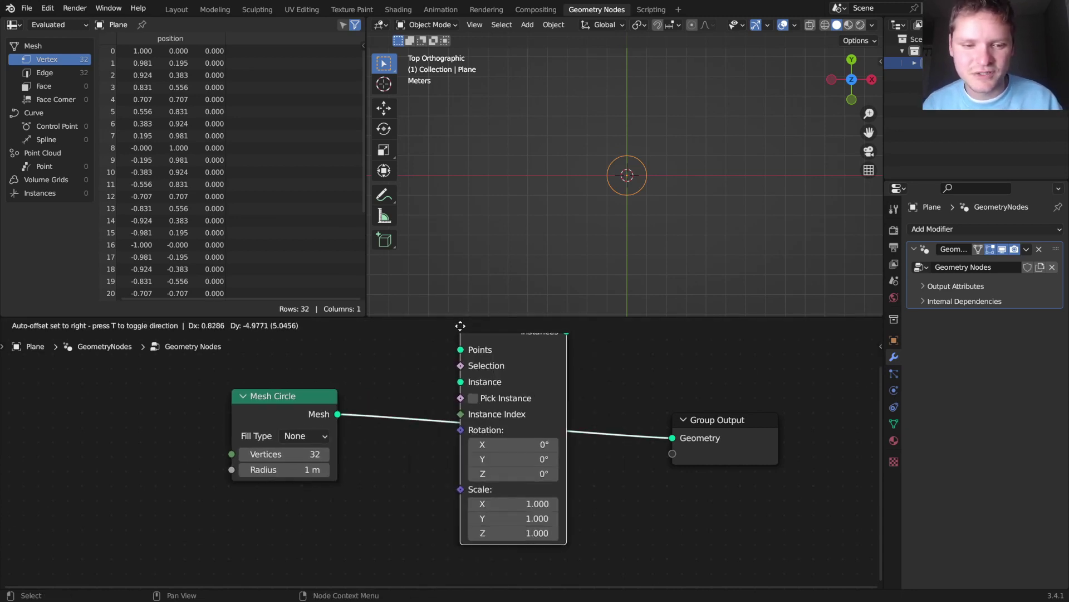
click(461, 335)
drag(337, 414, 386, 419)
drag(474, 420, 471, 421)
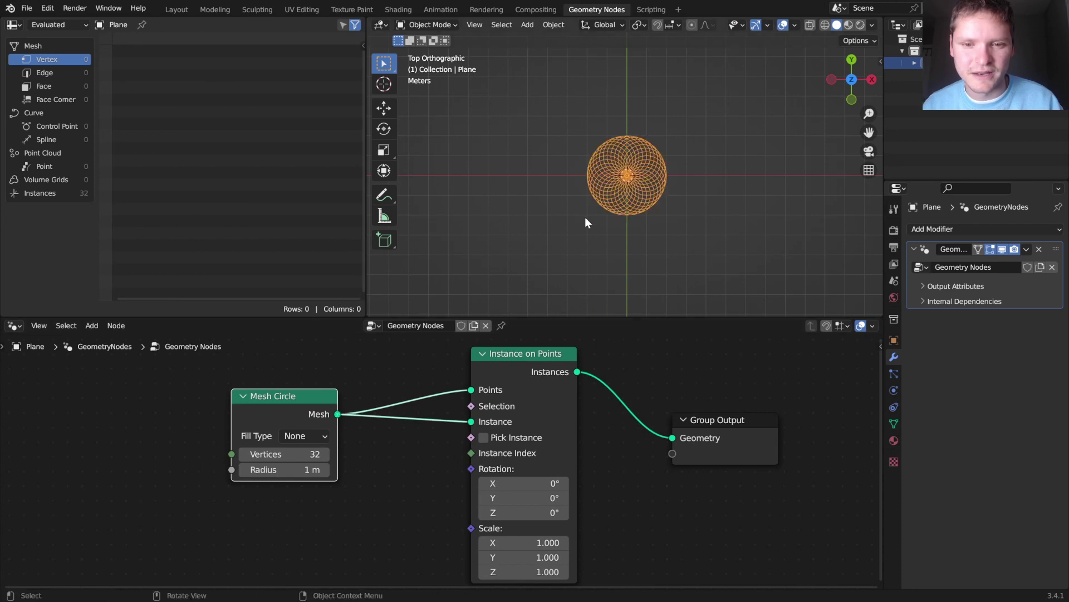
Set the instance scale to 0.030 on all axes and the Mesh Circle's fill type to N-Gon
scroll(614, 199, up, 5)
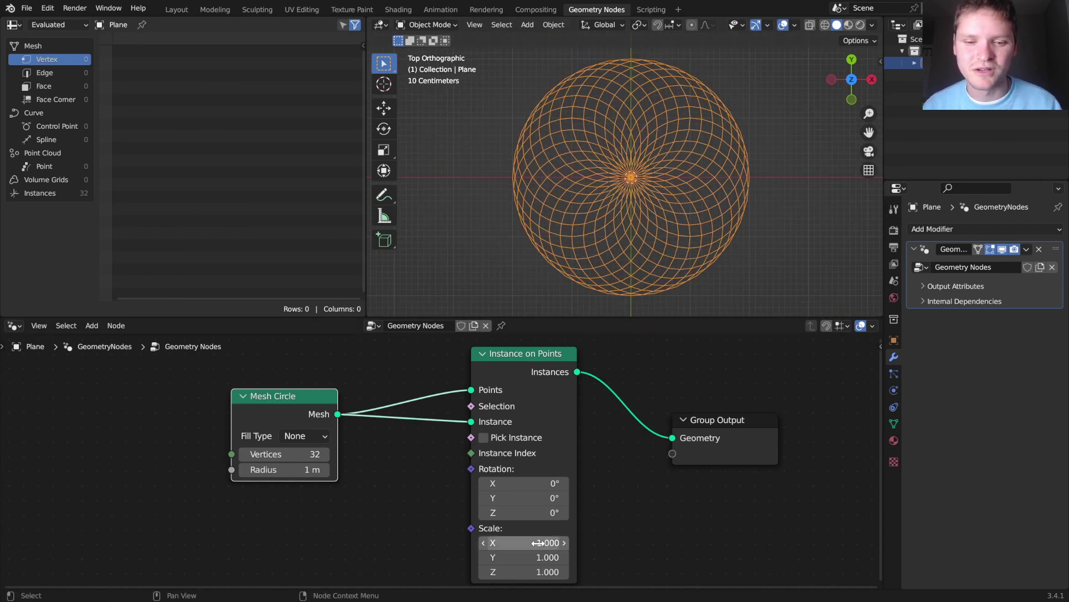
drag(524, 543, 468, 572)
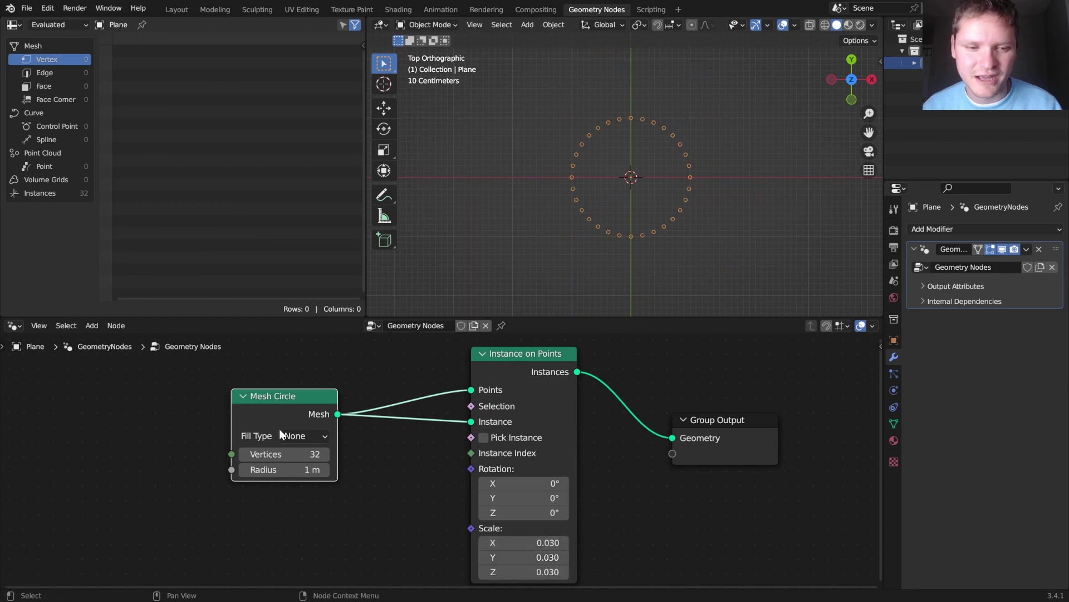
click(308, 472)
scroll(646, 195, up, 4)
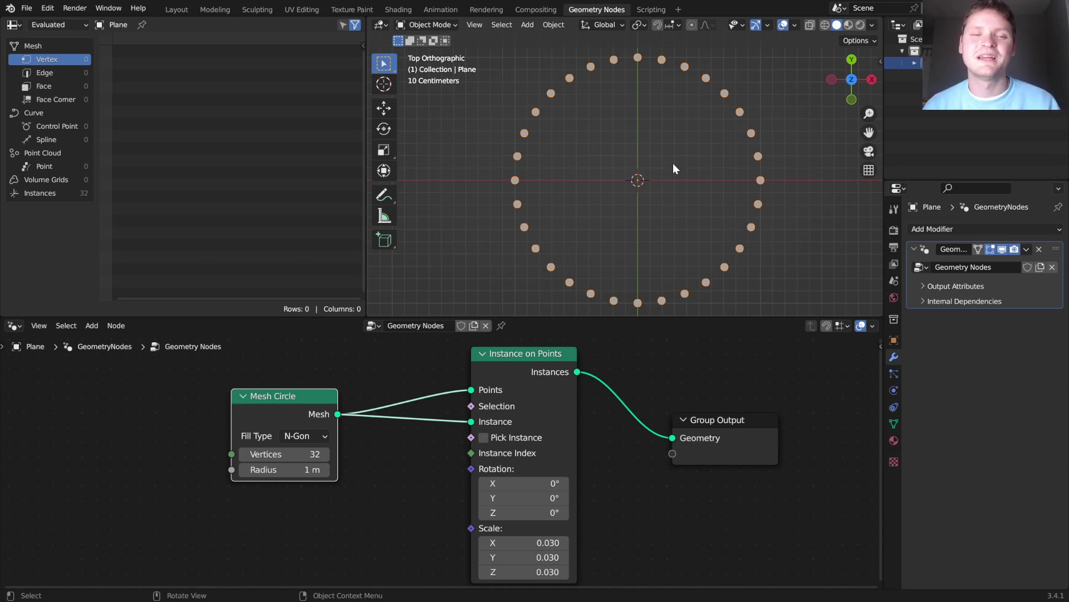
Draw a freehand looping annotation inside the ring of dots and undo it
drag(653, 152, 591, 174)
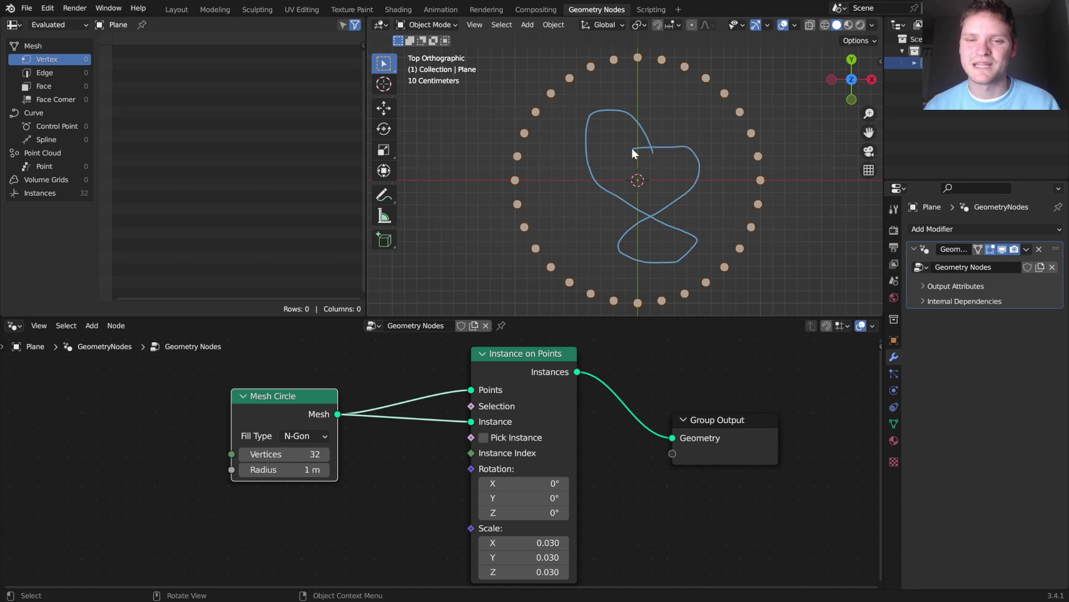
key(ctrl+z)
Add a Points node above the existing nodes and set its count to 5
scroll(536, 386, down, 5)
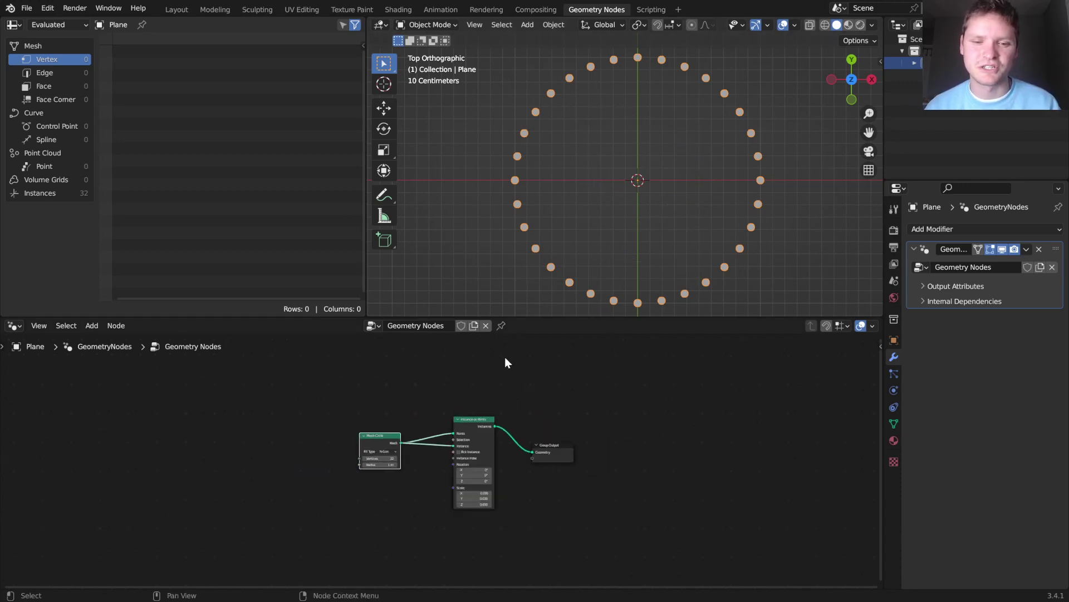
middle_drag(506, 360, 518, 406)
key(shift+a)
click(486, 320)
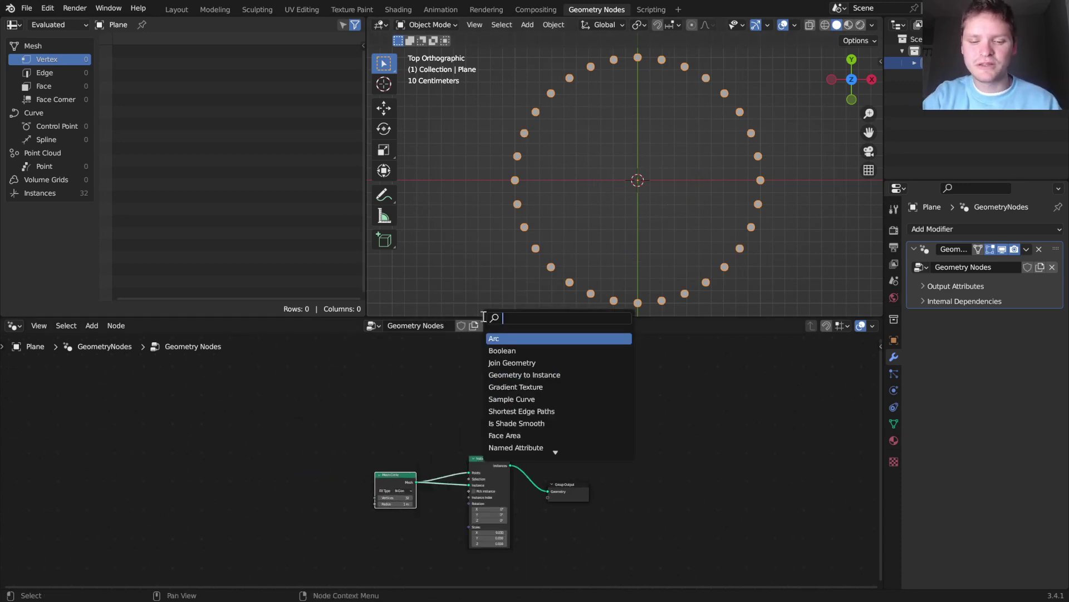
text(point)
key(Return)
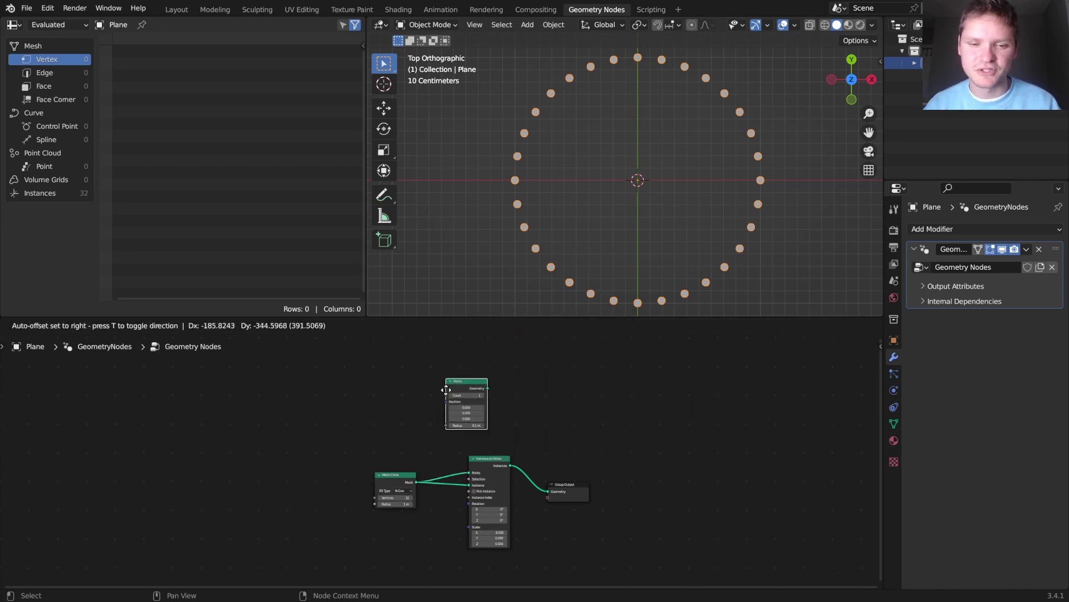
click(446, 397)
scroll(490, 363, up, 3)
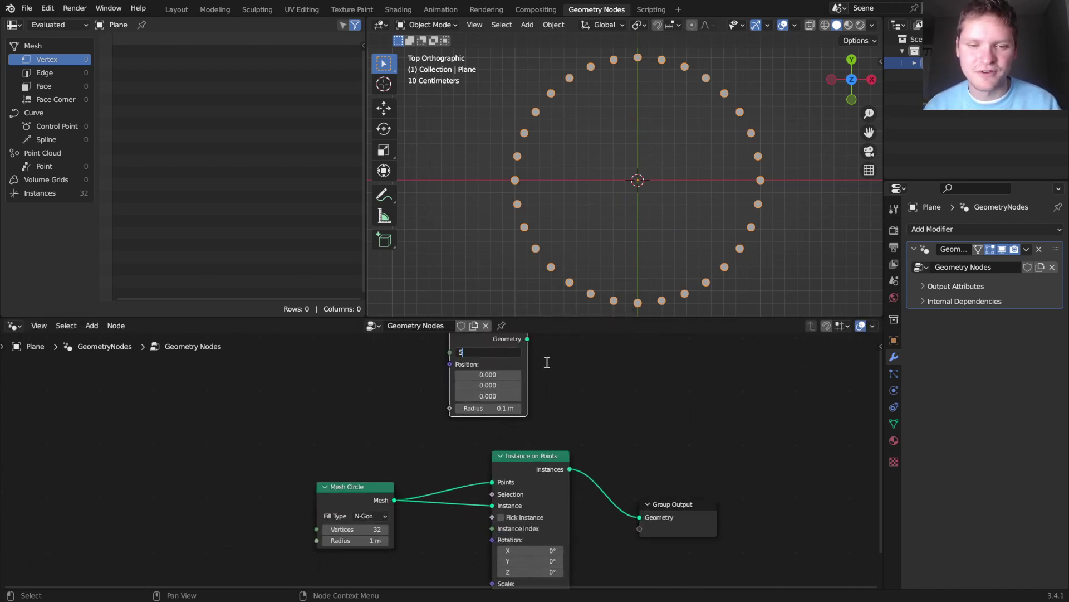
key(Return)
Add a Set Position node fed by the geometry of the Points node
middle_drag(545, 366, 452, 427)
key(shift+a)
click(444, 316)
text(set)
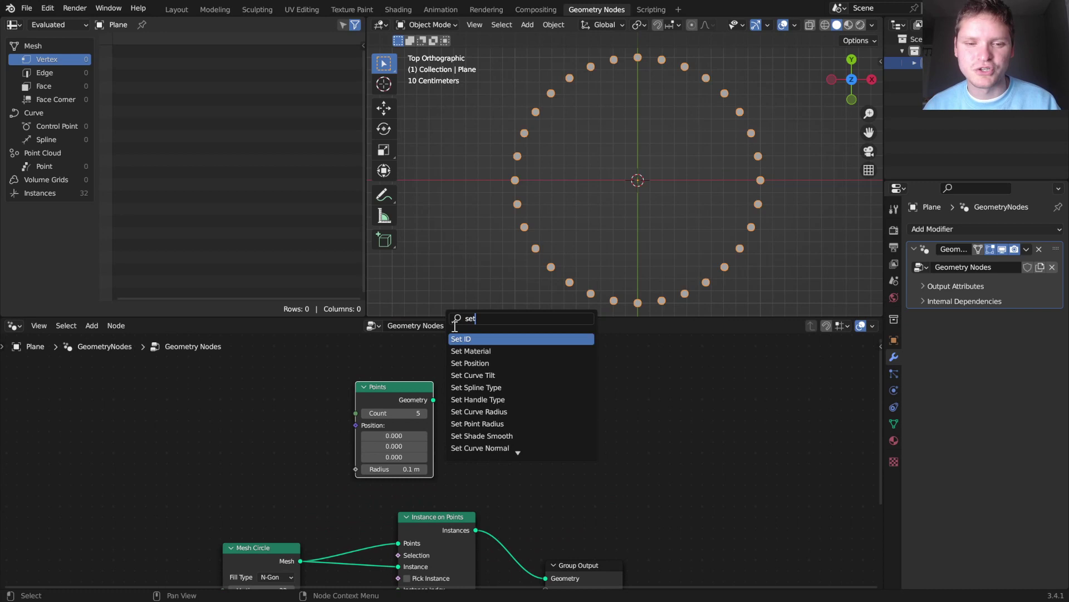
click(477, 361)
click(527, 413)
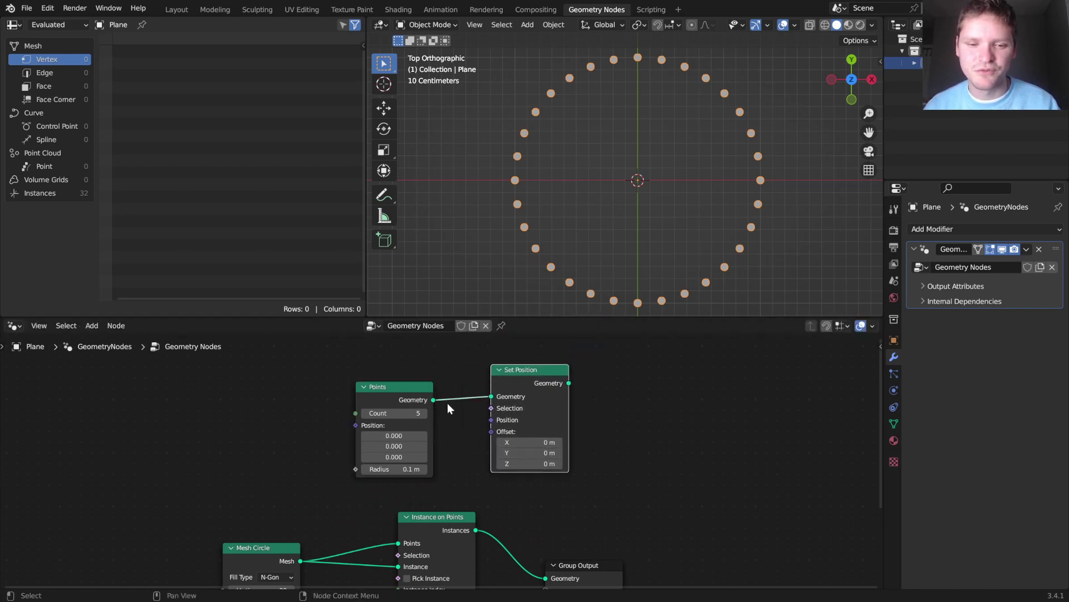
Move the Points node aside and add a Noise Texture whose Color drives the Position input of Set Position
drag(415, 390, 322, 360)
drag(492, 419, 369, 434)
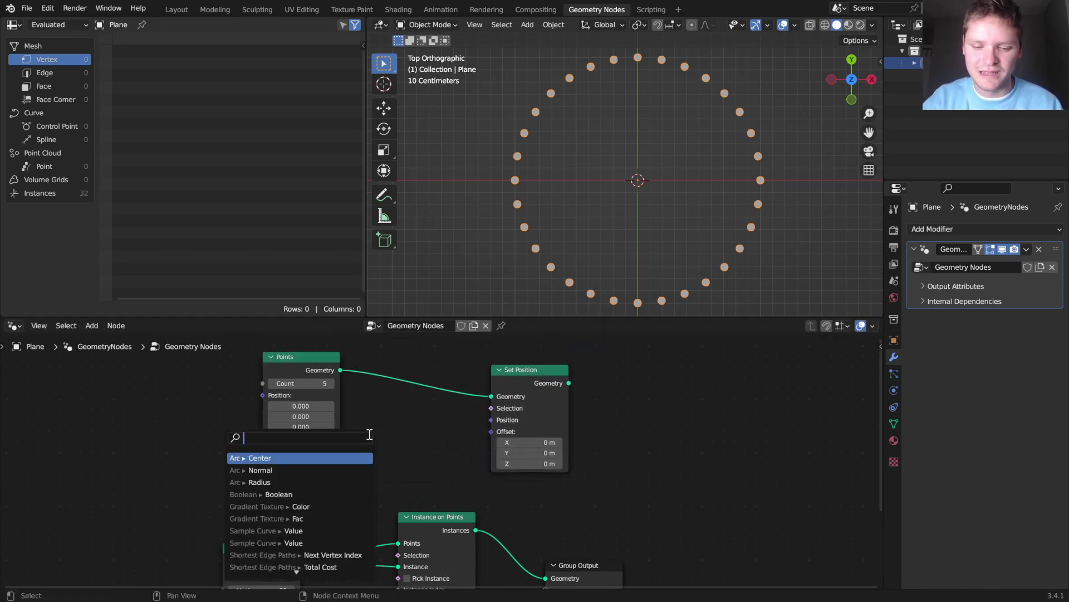
text(noi)
key(Down)
key(Down)
key(Return)
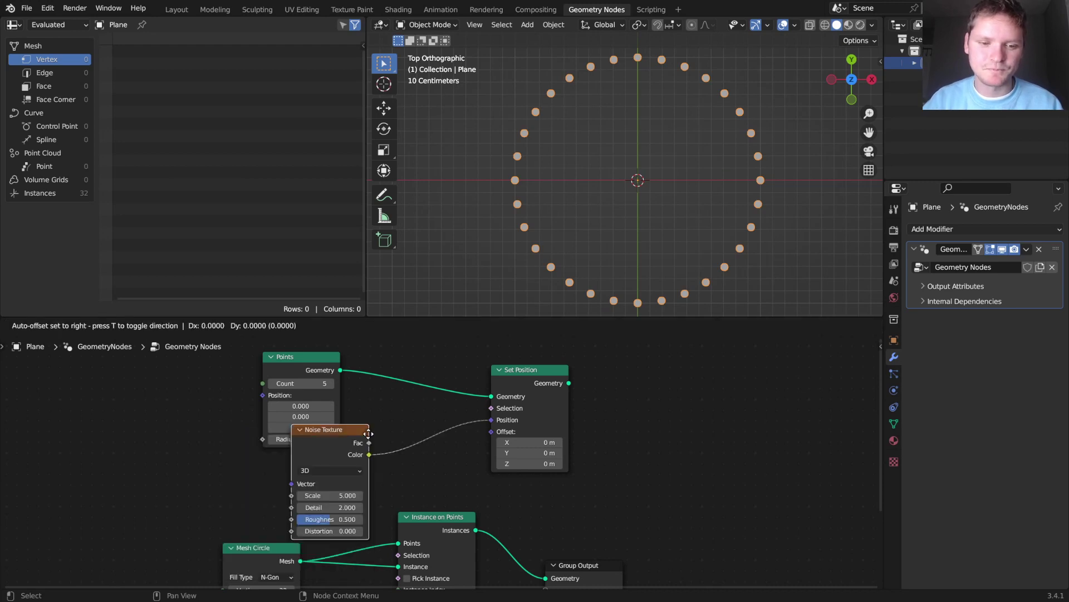
click(423, 413)
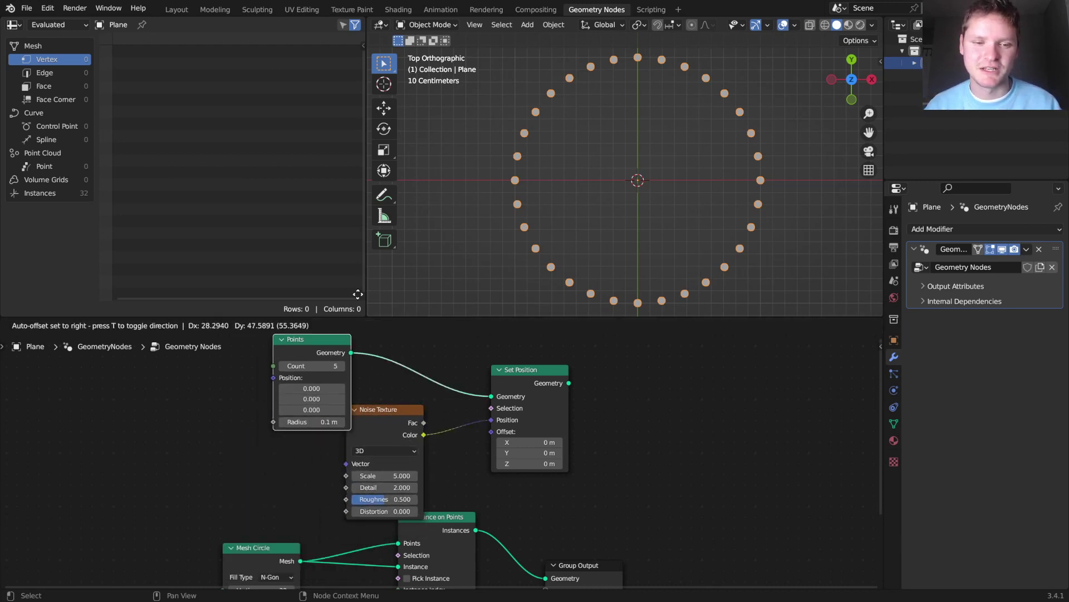
Spread the Points and Noise Texture nodes apart and connect Set Position to the Group Output
middle_drag(377, 410, 445, 393)
drag(446, 393, 393, 383)
alt+shift+click(594, 361)
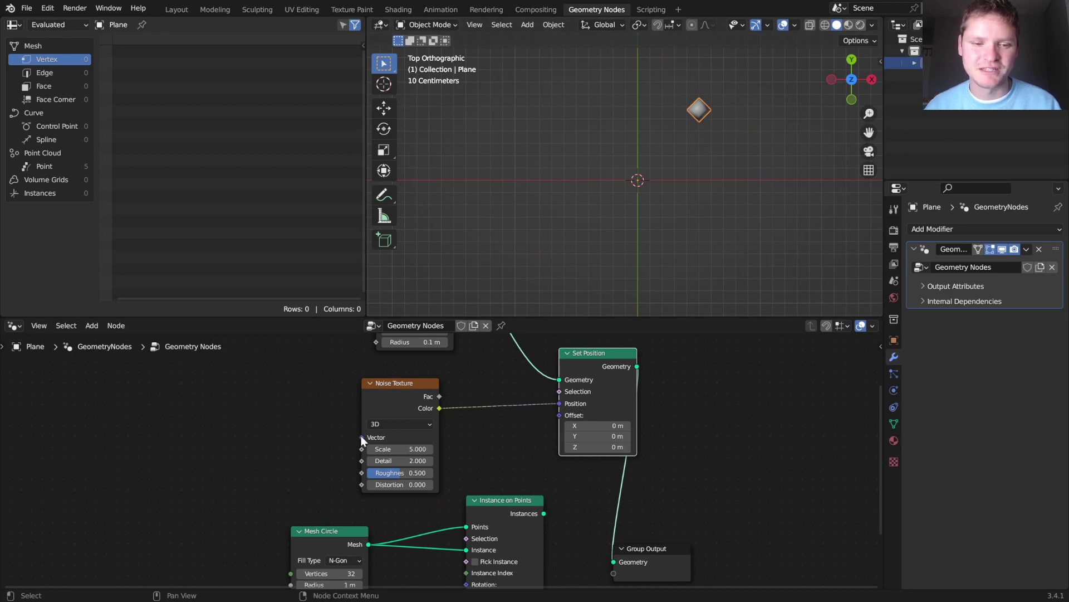
Add an Index node feeding the Vector input of the Noise Texture
drag(361, 437, 260, 415)
text(ind)
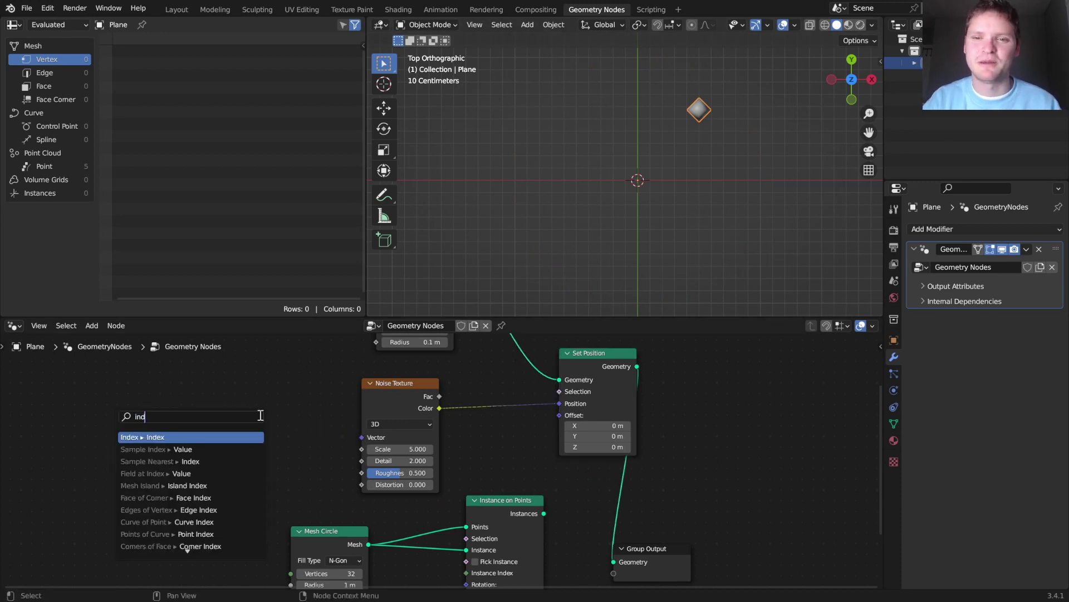
key(Return)
click(259, 414)
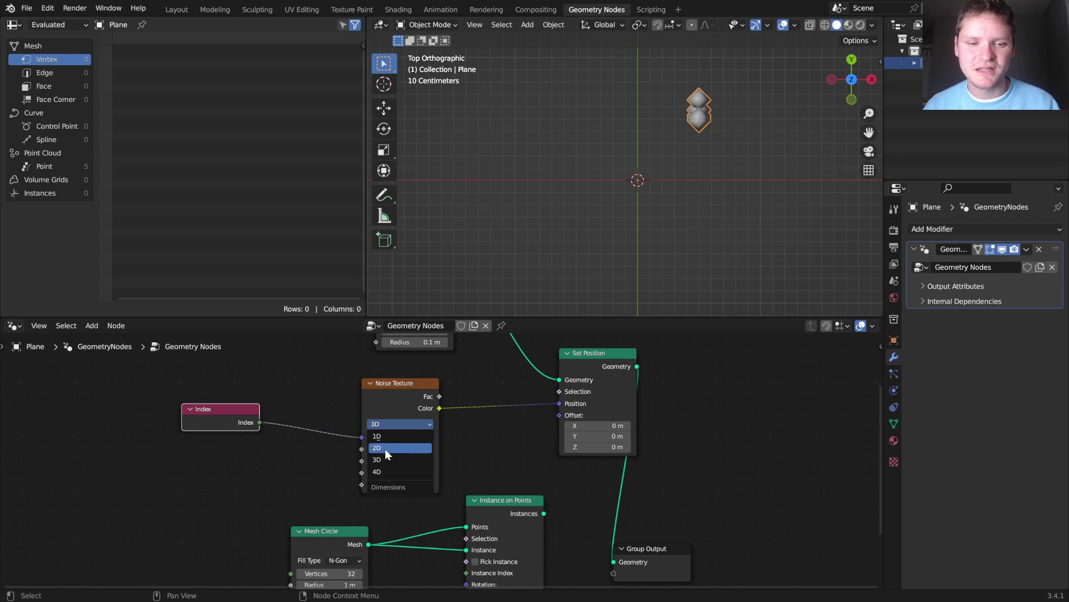
Switch the Noise Texture to 4D, set W to 1.050 and move the node closer to the Index node
click(383, 472)
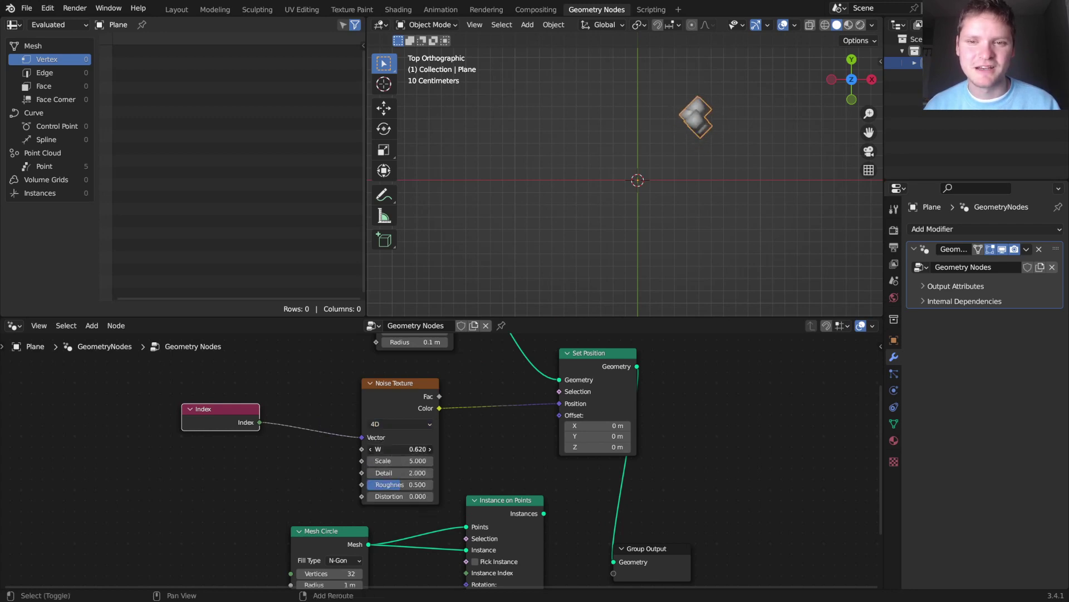
drag(412, 390, 344, 394)
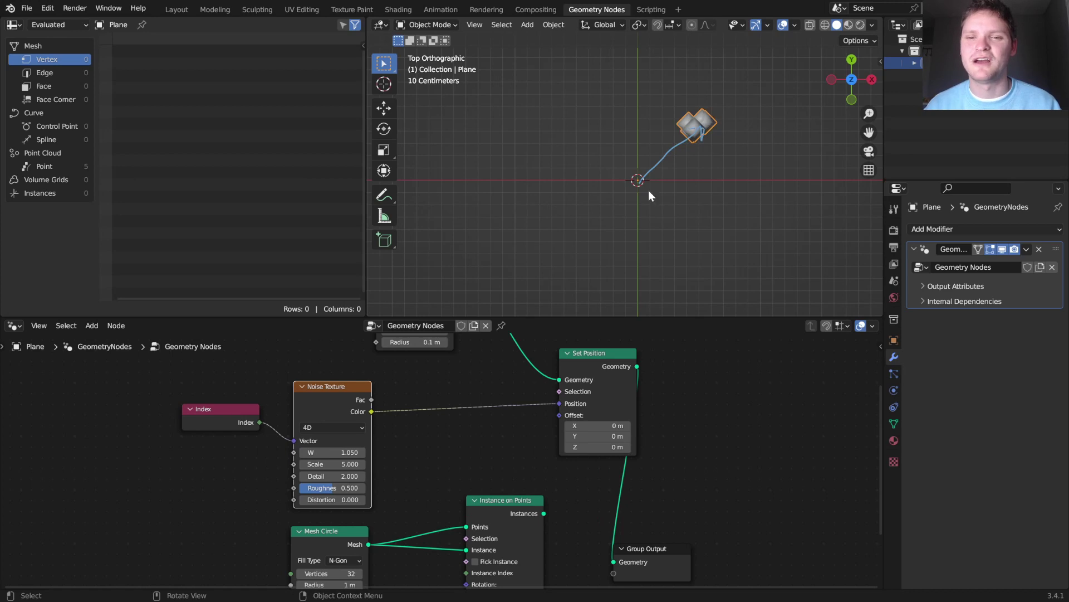
Insert a Vector Math node set to Subtract with 0.5 on all three axes between the Noise Texture and Set Position
key(shift+a)
click(415, 320)
text(vec)
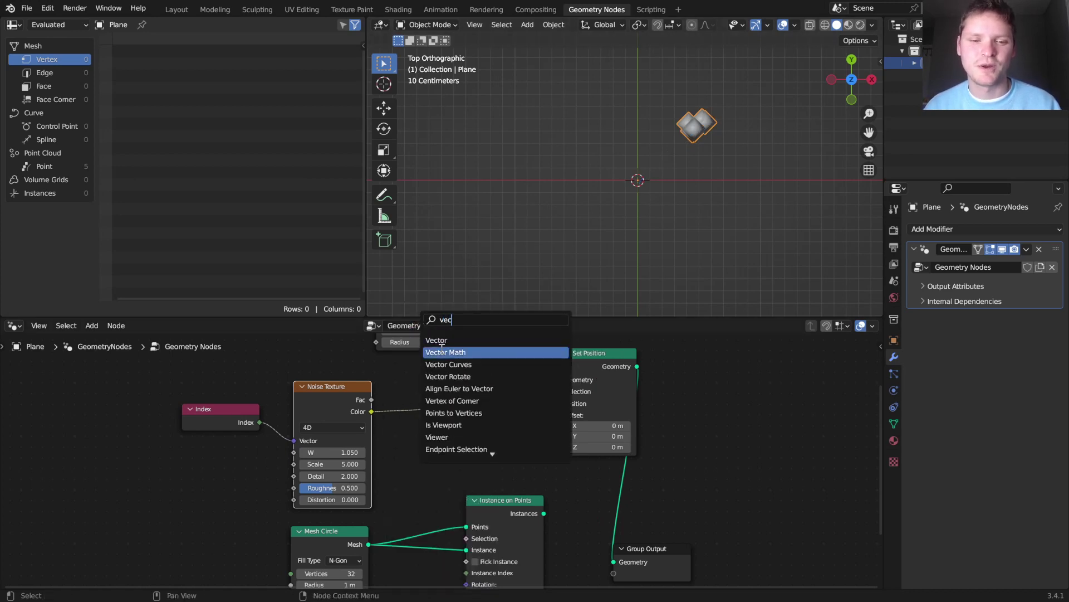
click(437, 352)
click(431, 399)
click(428, 398)
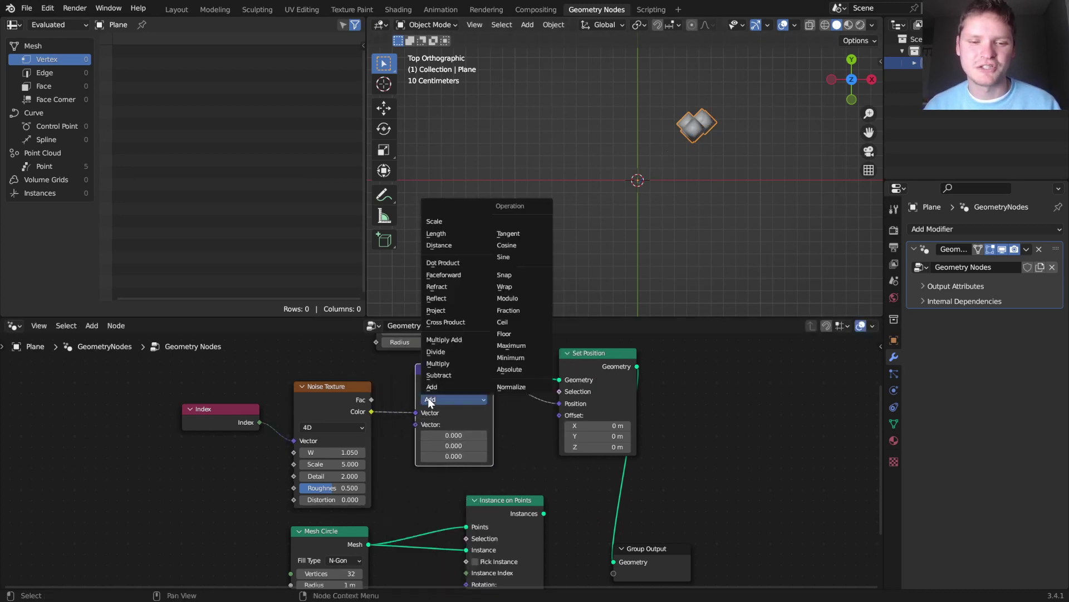
click(436, 376)
click(448, 435)
text(0.5)
key(Return)
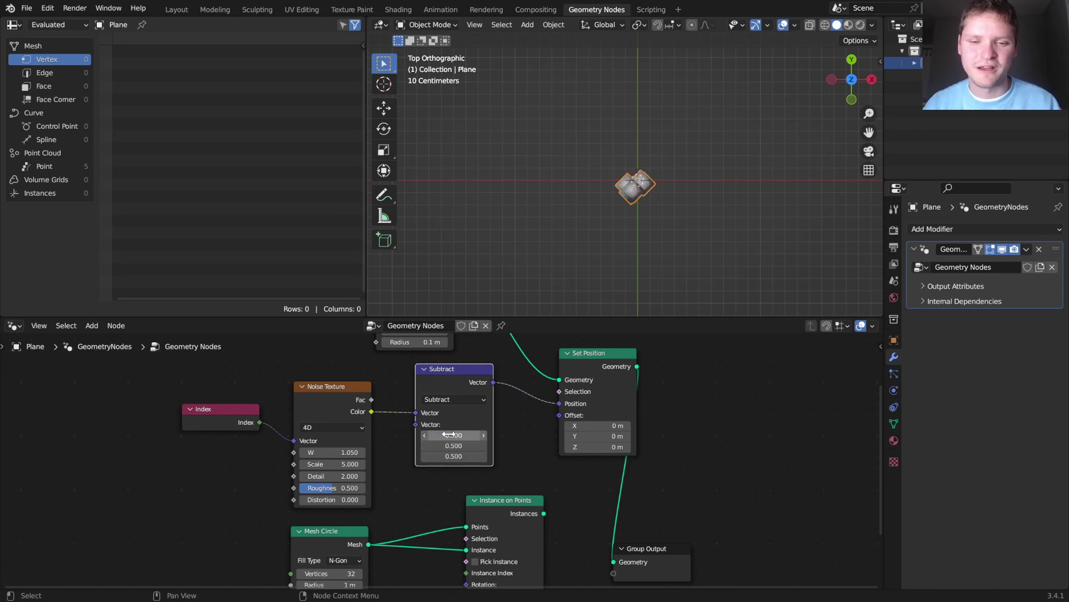
Move the Set Position and Group Output nodes together farther away from the Subtract node to make room
scroll(727, 500, down, 2)
drag(714, 553, 559, 420)
key(g)
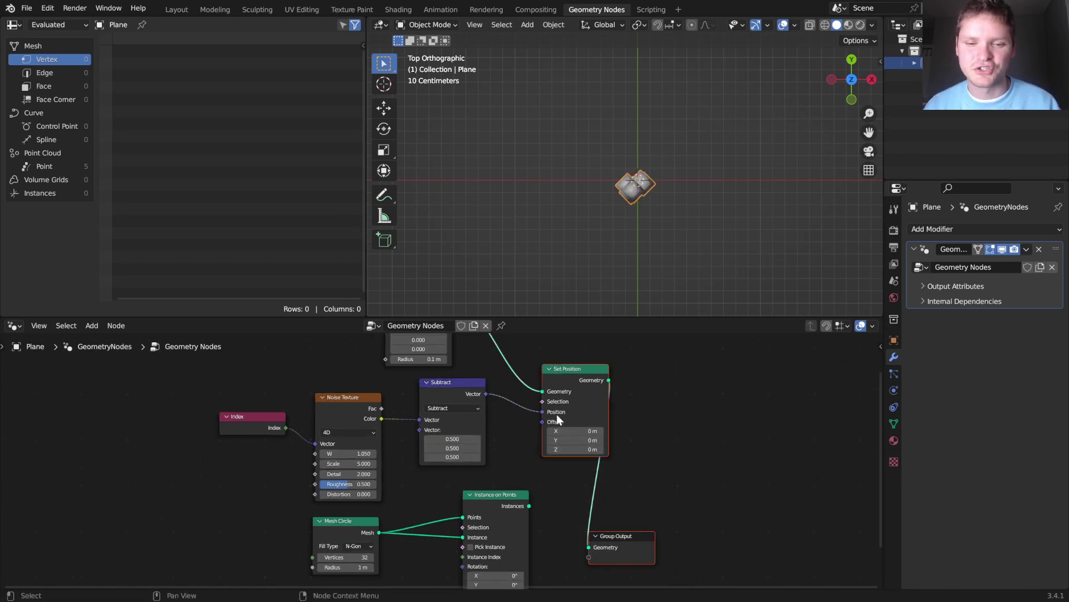
click(749, 427)
scroll(578, 376, up, 1)
Duplicate the Subtract node into the link before Set Position and make it Multiply with values 1, 1 and 0.5
key(shift+a)
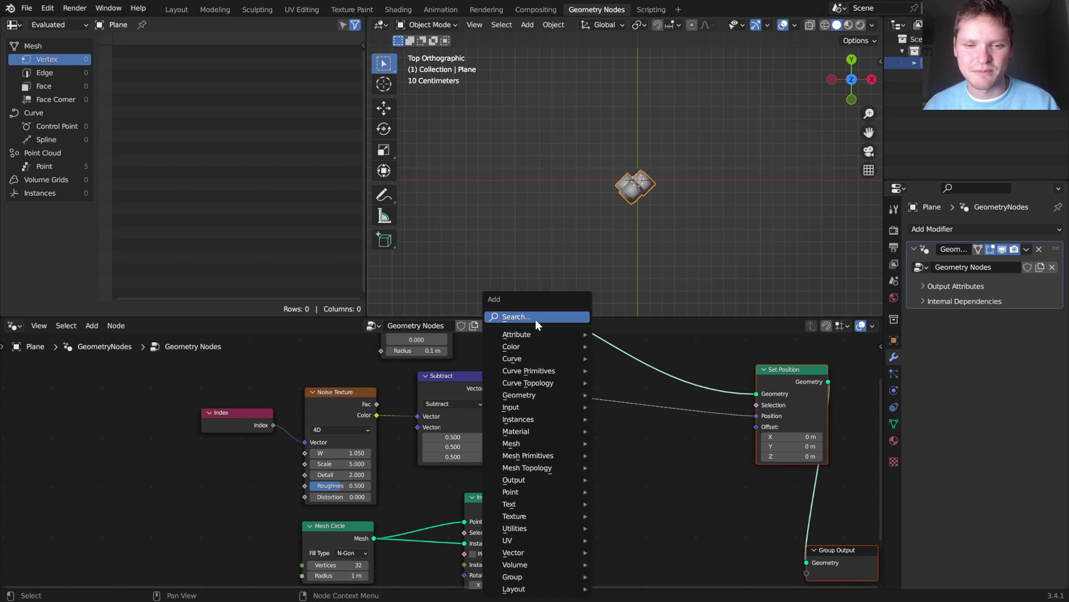
click(535, 318)
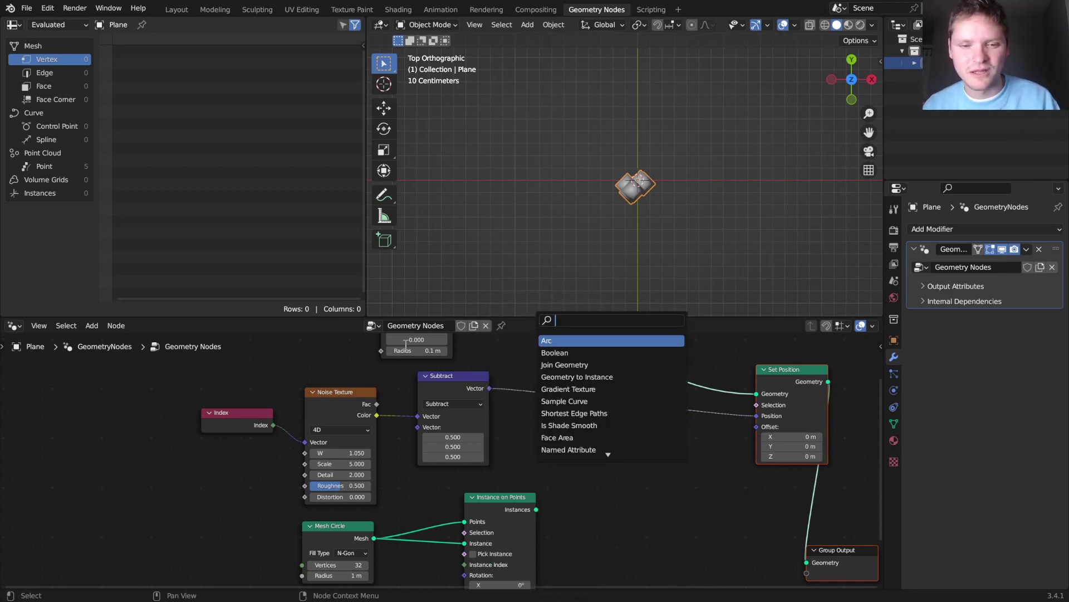
key(shift+d)
click(563, 382)
click(543, 400)
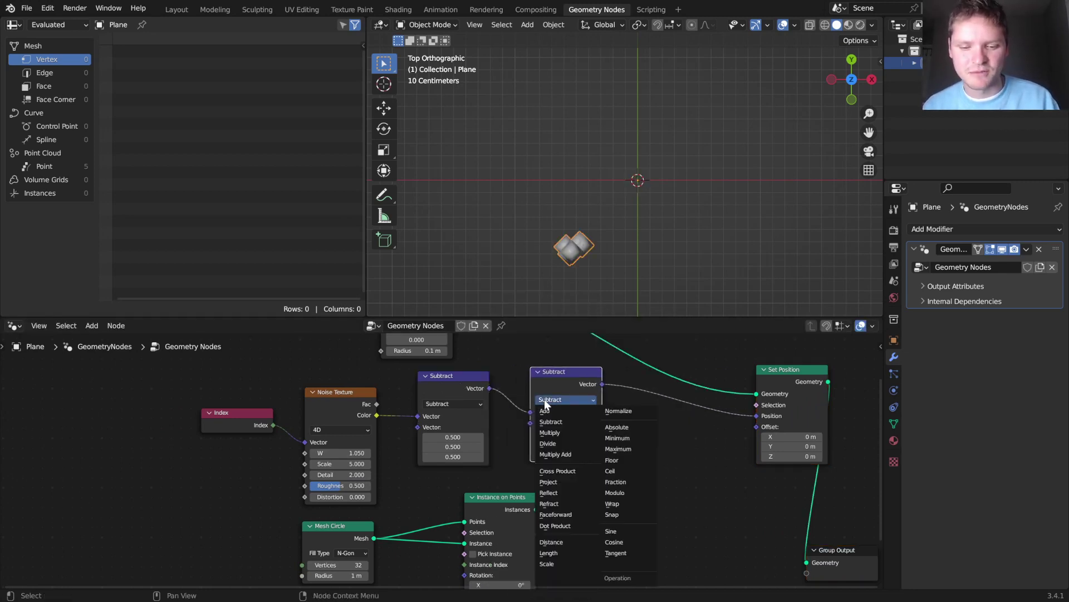
key(m)
drag(565, 434, 566, 439)
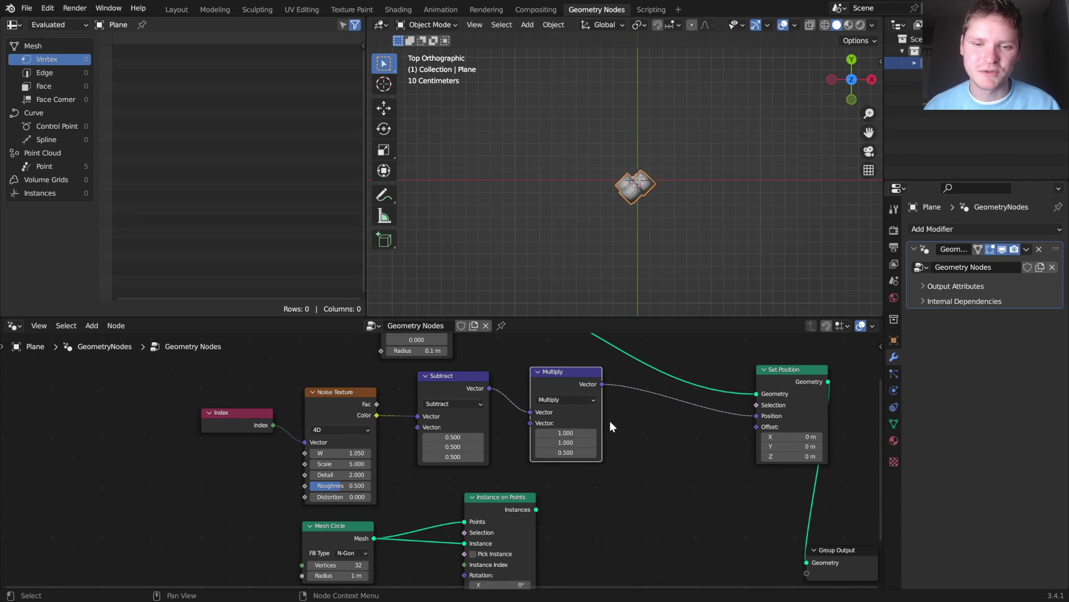
Duplicate the Multiply node into the link before Set Position, switch it to Scale and set the factor to 3.200
key(shift+d)
click(653, 408)
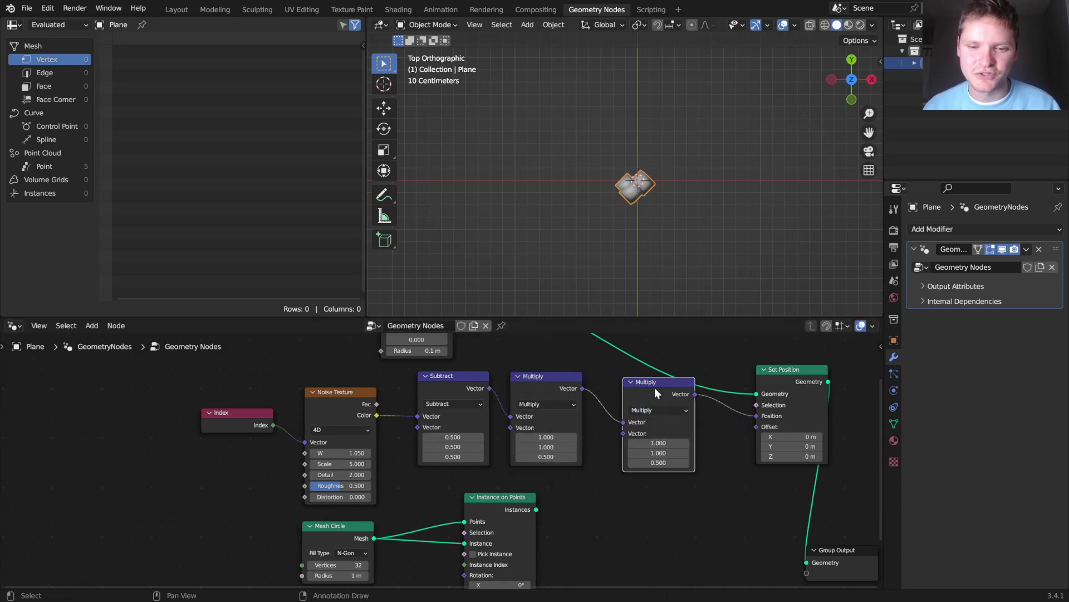
click(650, 410)
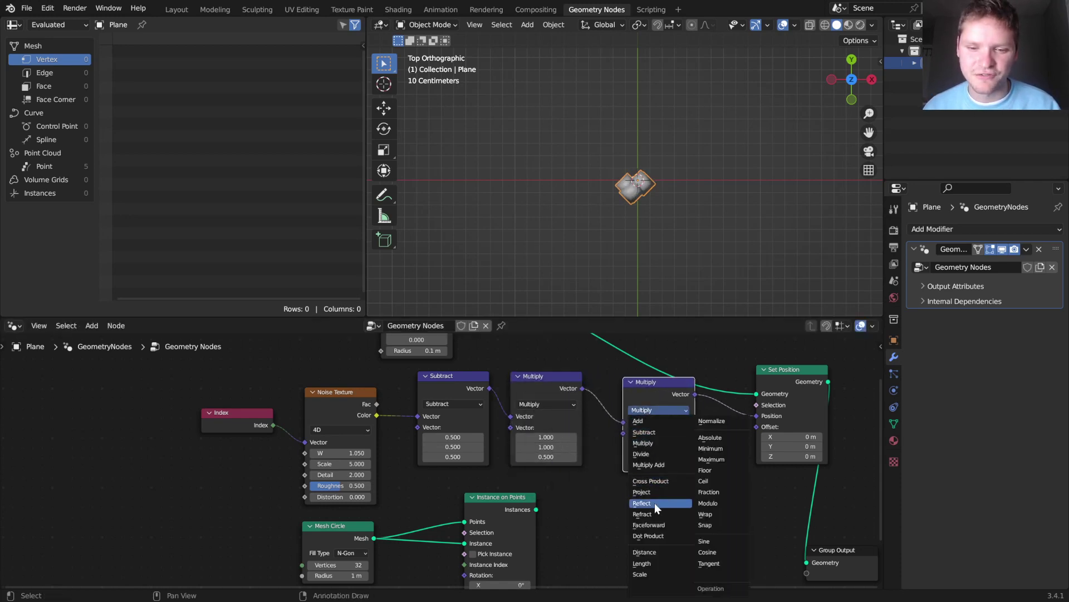
click(640, 574)
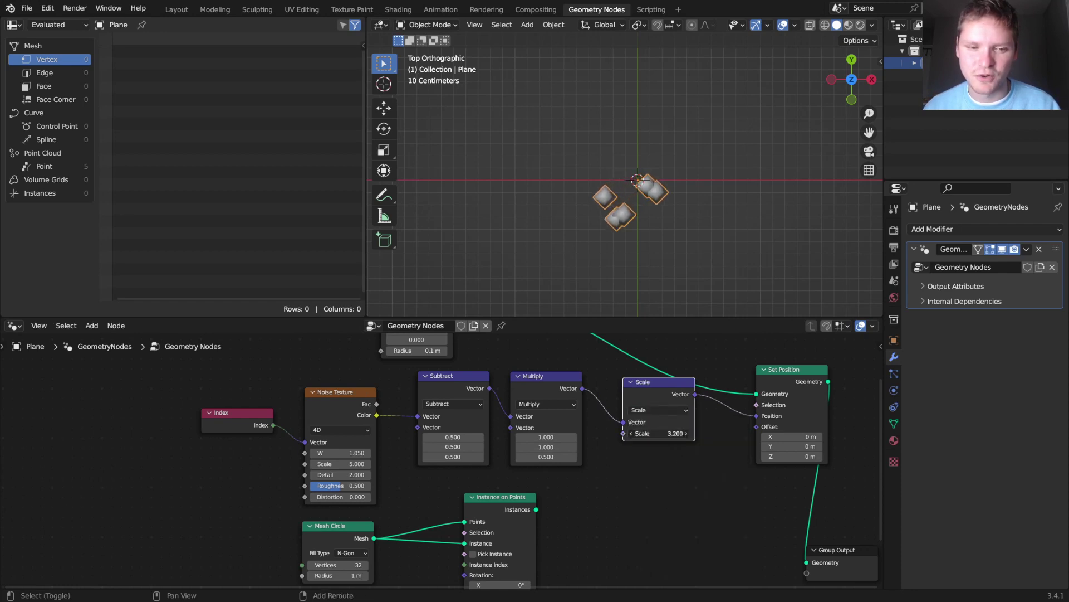
Add a Scene Time node whose Seconds output drives the Noise Texture's W, and play the animation
drag(305, 453, 230, 464)
text(scene)
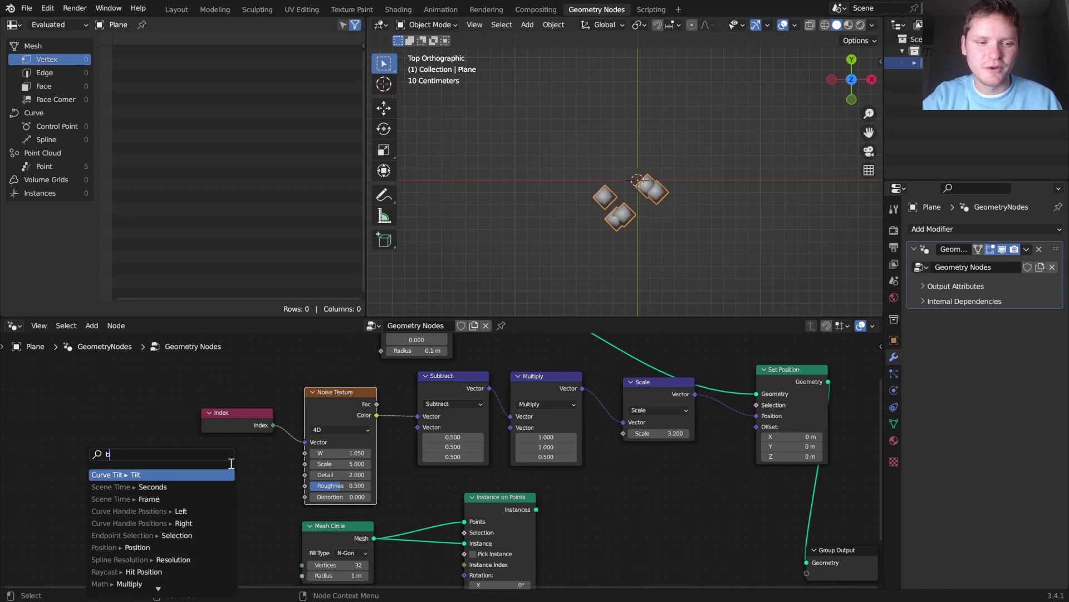
key(Return)
click(230, 463)
key(space)
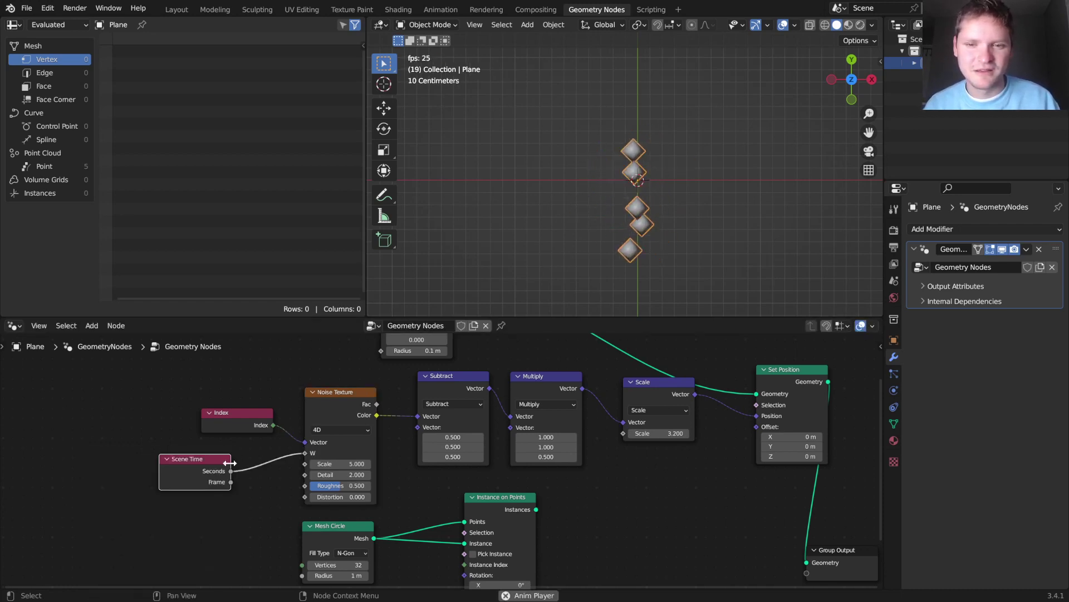
Set the Noise Texture's Scale to 1 and Detail to 0, and reduce the Scale node's factor to 3.060
click(344, 464)
text(1)
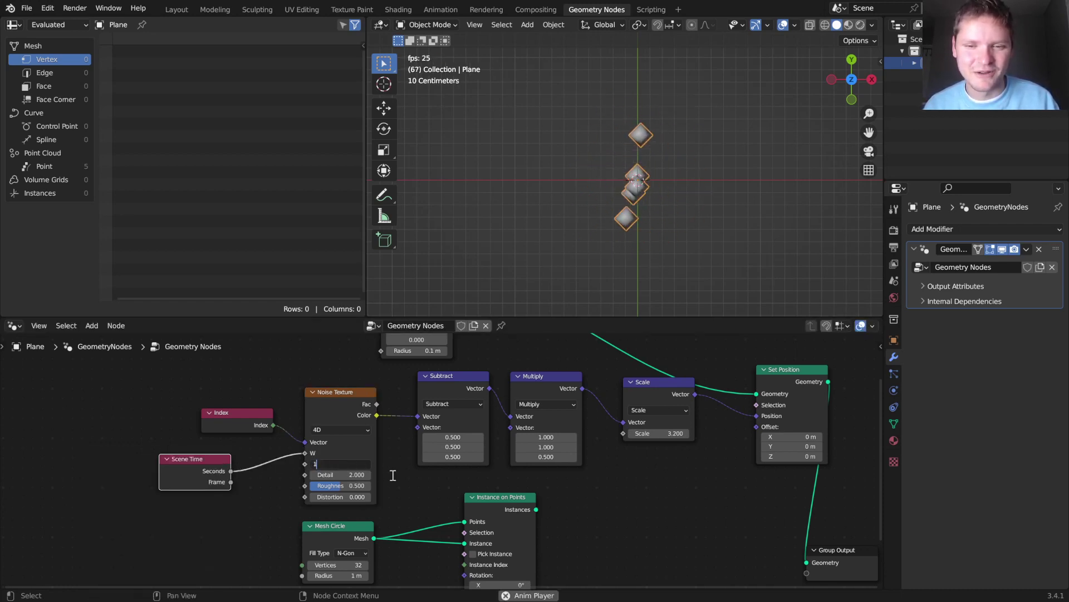
key(Return)
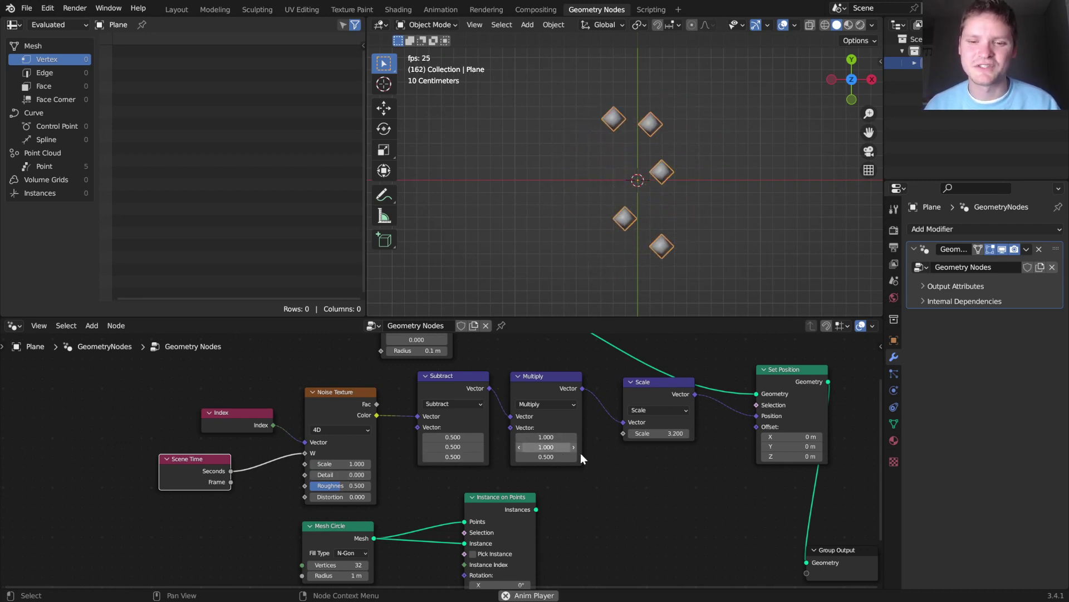
drag(668, 433, 660, 433)
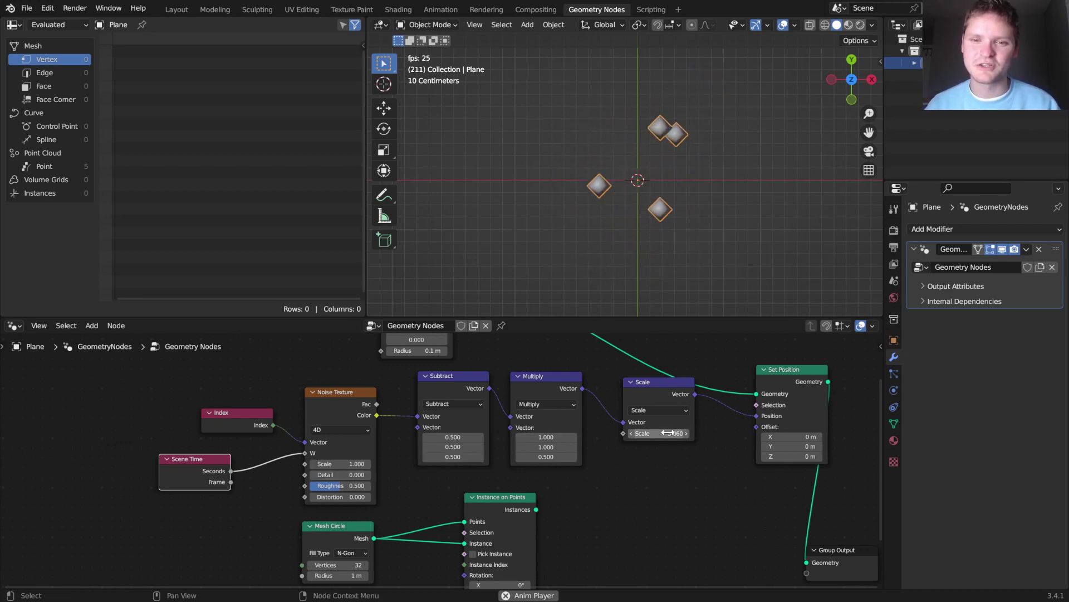
Combine Set Position and Instance on Points through a Join Geometry node into the Group Output, and move the Group Output farther out
scroll(610, 441, down, 2)
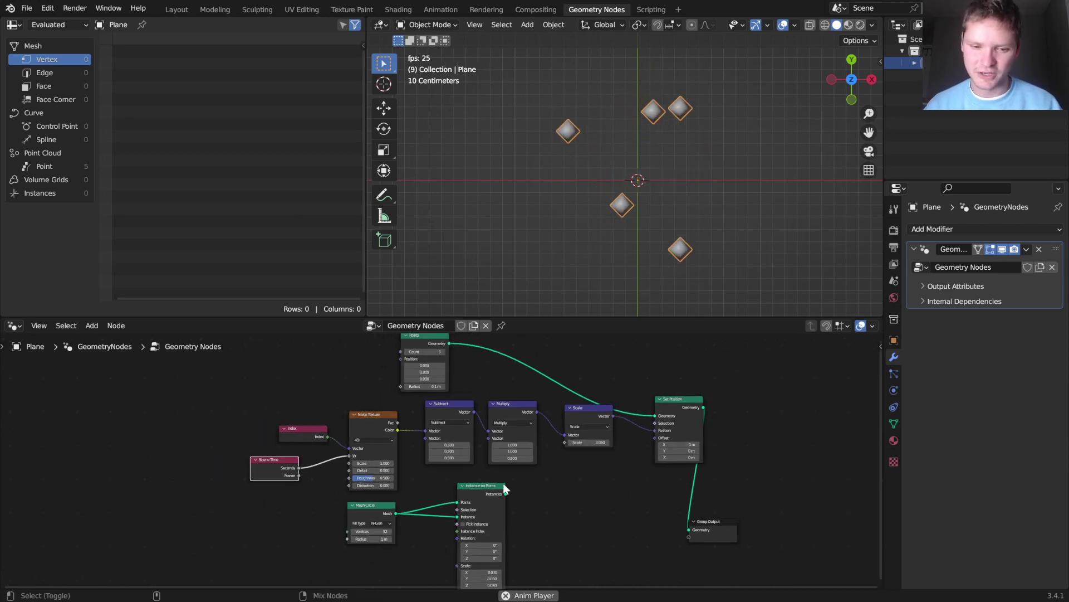
ctrl+shift+right_drag(603, 484, 666, 430)
middle_drag(712, 524, 643, 517)
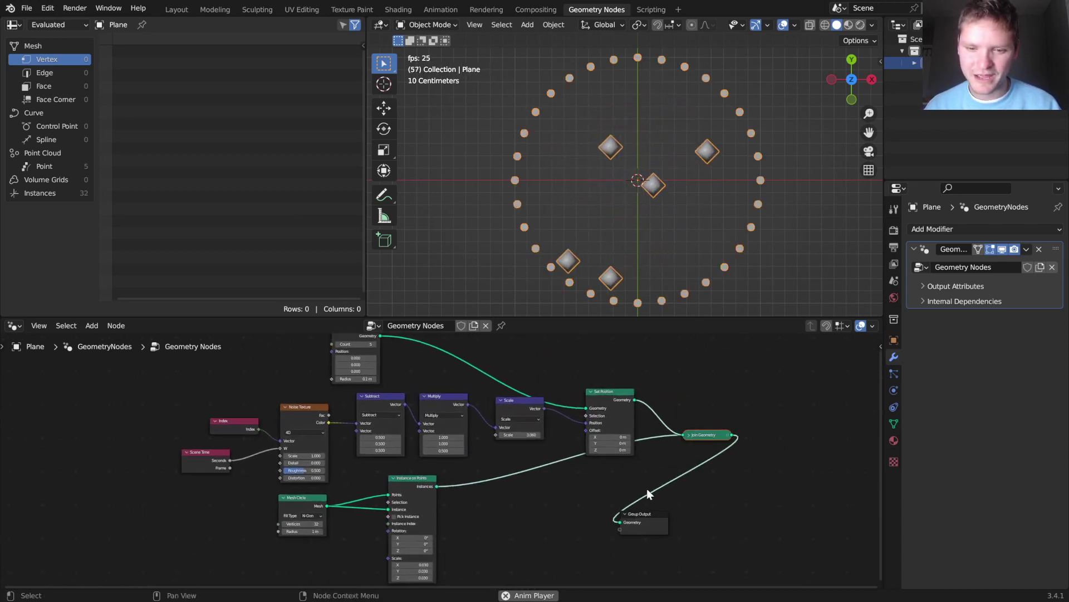
drag(643, 517, 857, 497)
scroll(720, 473, up, 6)
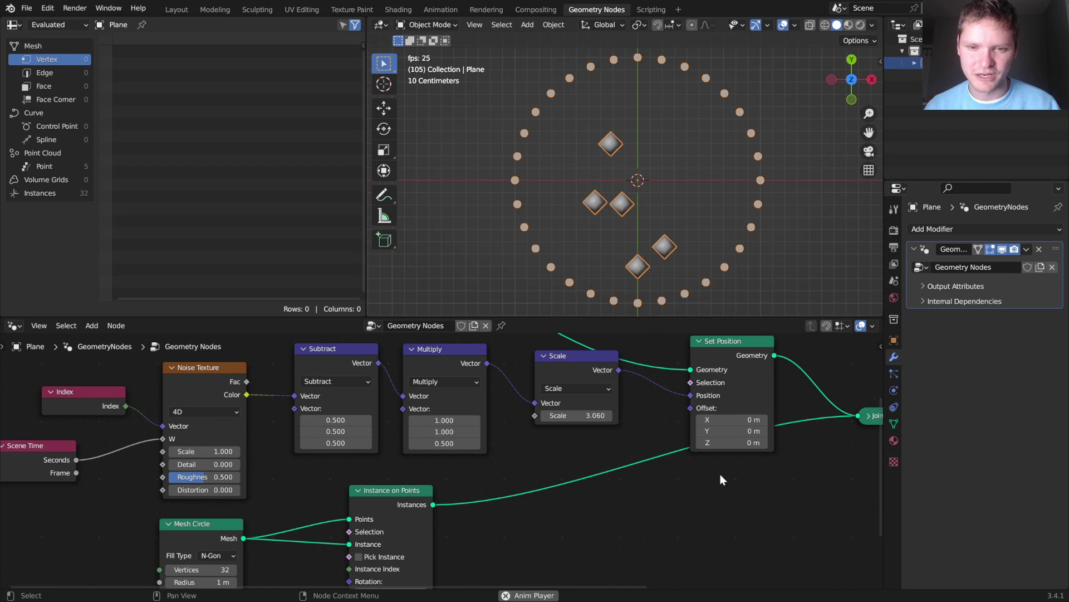
Reduce the Scale node's factor to 2.500 to keep the moving points well inside the ring
middle_drag(676, 467, 563, 529)
mouse_move(475, 475)
mouse_down()
mouse_move(501, 475)
mouse_move(465, 475)
mouse_up()
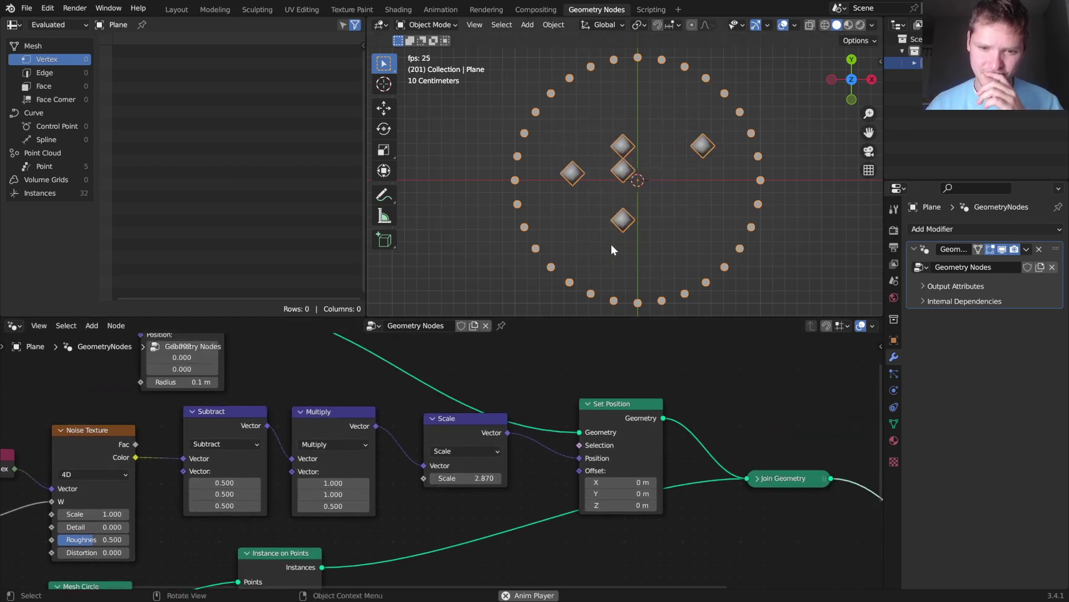
drag(478, 478, 477, 476)
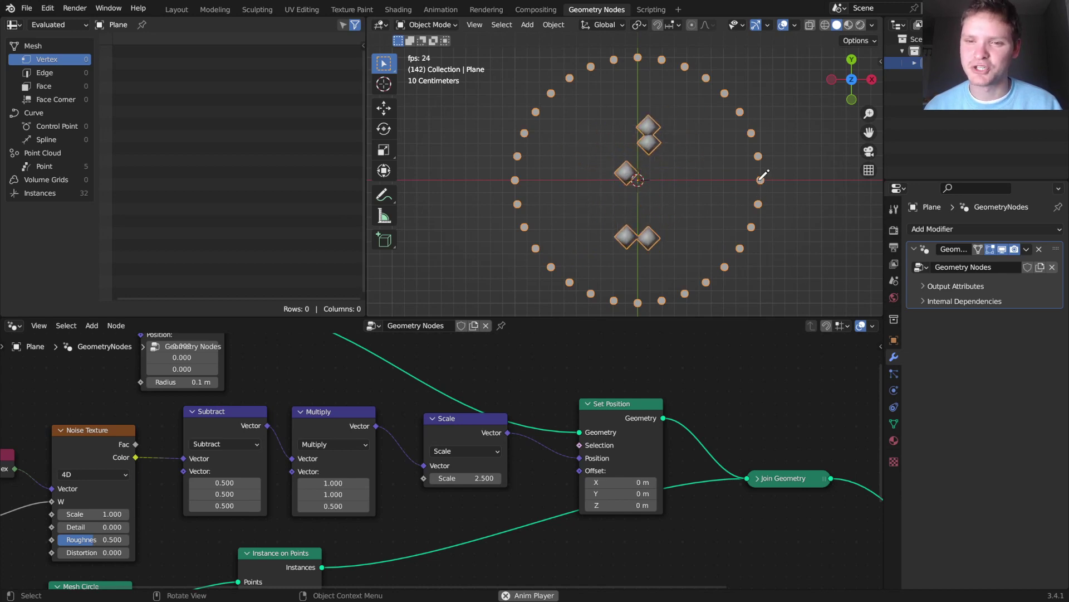
Draw a freehand annotation arrow inward from the ring's dot on the positive X axis and erase it
mouse_move(761, 181)
mouse_down()
mouse_move(707, 162)
mouse_move(724, 164)
mouse_up()
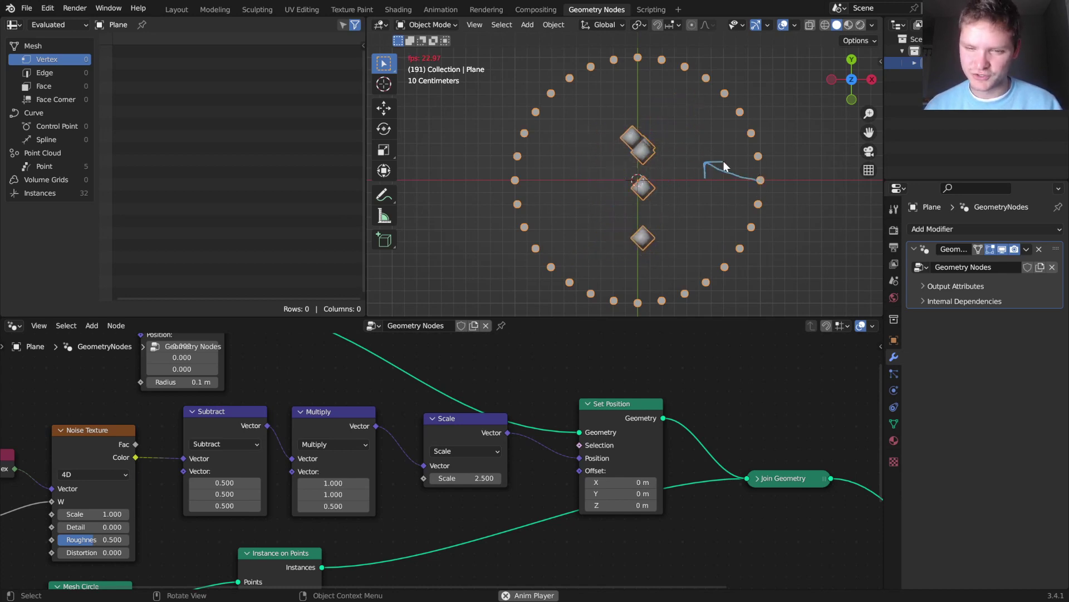
mouse_move(720, 162)
right_down()
mouse_move(698, 170)
mouse_move(747, 181)
right_up()
Stop the playback, duplicate the Instance on Points node and feed the copy's Points input from the Mesh Circle
scroll(438, 466, down, 4)
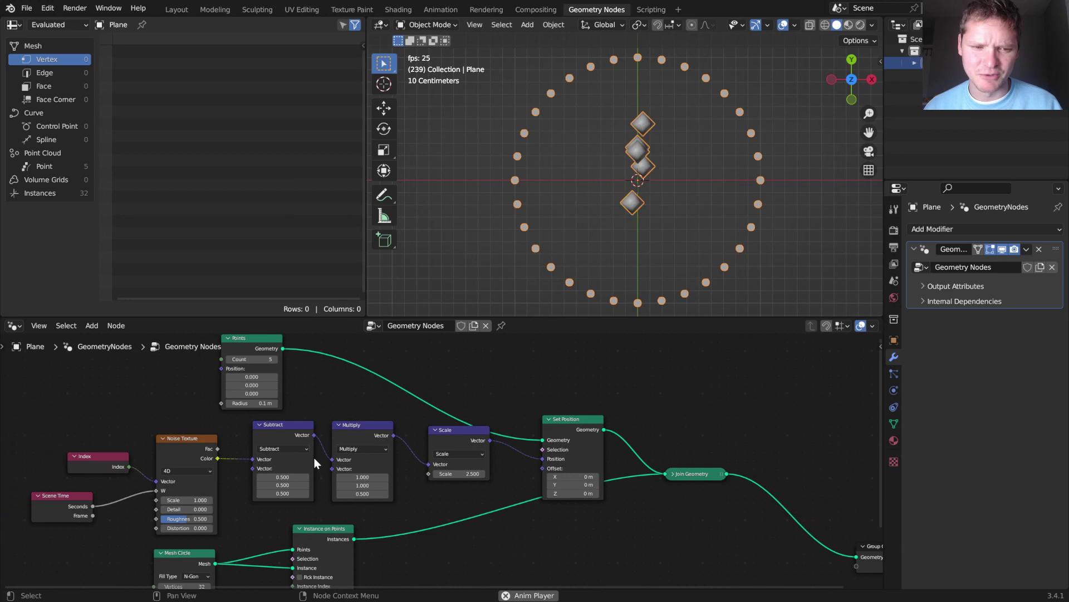
scroll(327, 459, down, 4)
key(space)
middle_drag(372, 482, 484, 365)
scroll(477, 390, up, 3)
click(472, 379)
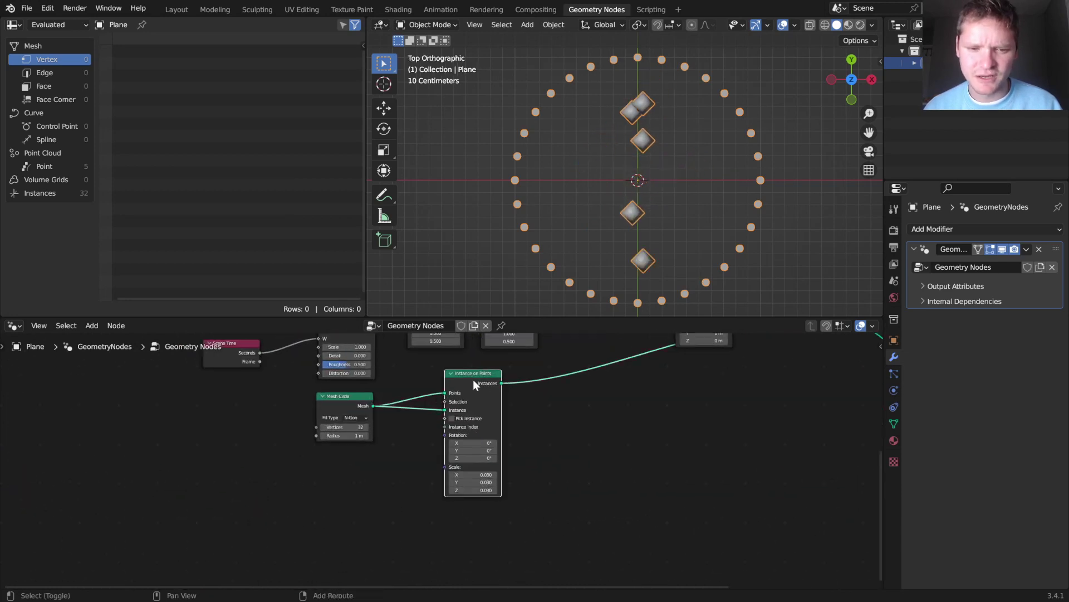
key(shift+d)
alt+right_drag(344, 402, 536, 422)
Add a Curve Line node feeding the Instance input of the duplicated Instance on Points and place it below the original
drag(546, 429, 446, 454)
text(curv)
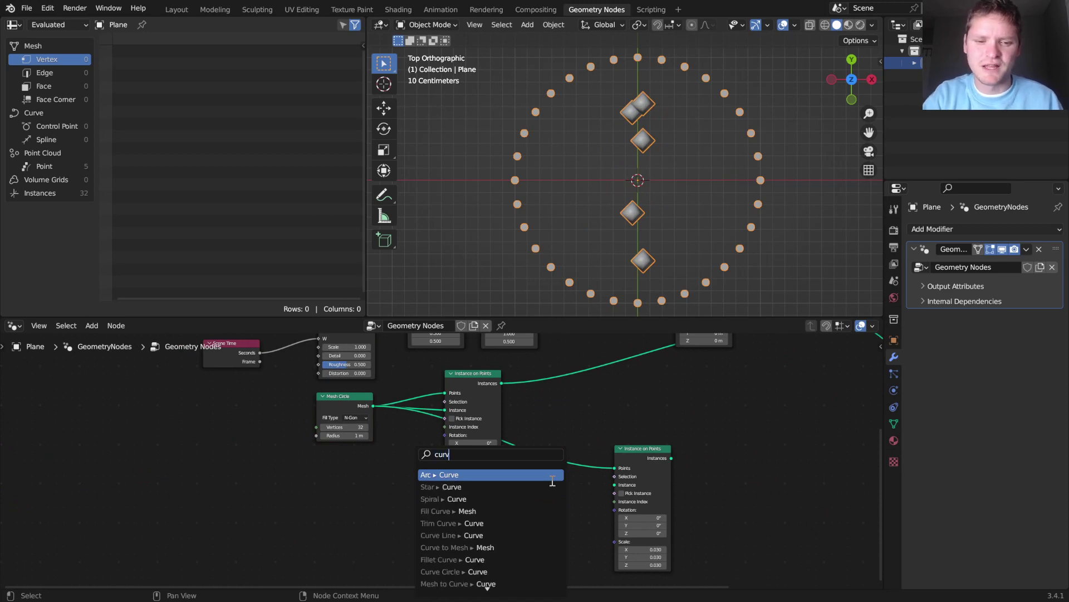
text(e elincur)
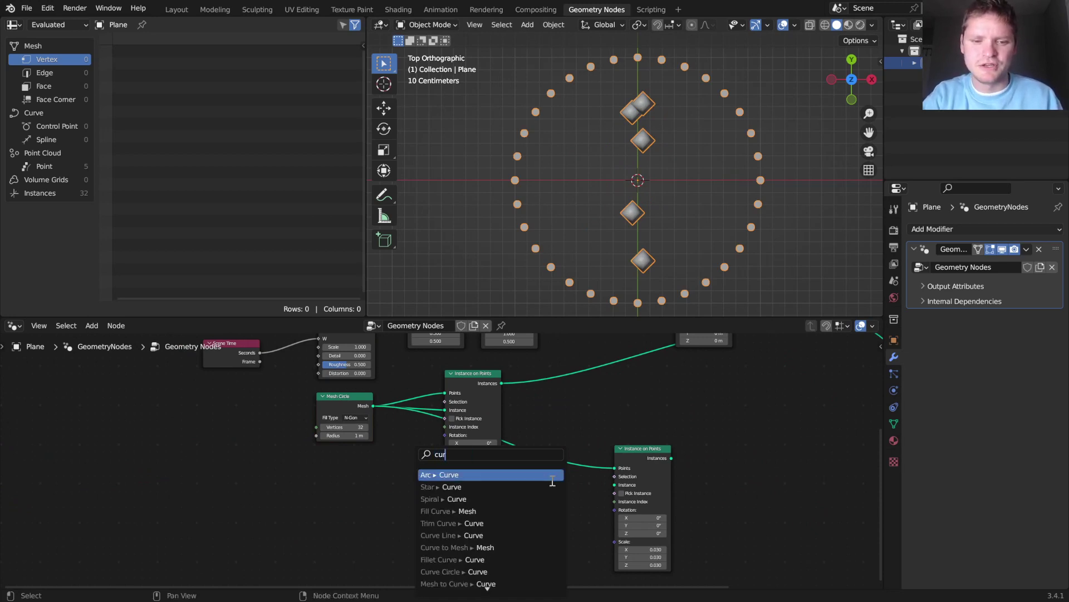
text(ve line)
key(Return)
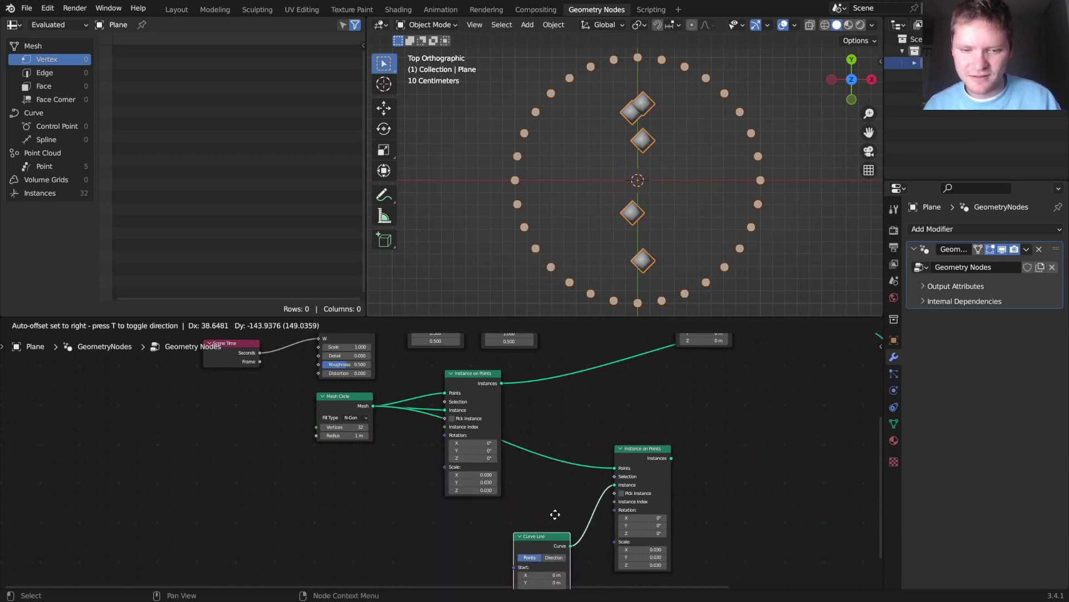
click(485, 495)
Send the duplicated Instance on Points directly to the Group Output, inspect the lines in perspective and return to the top view
alt+shift+click(637, 450)
middle_drag(595, 484, 569, 422)
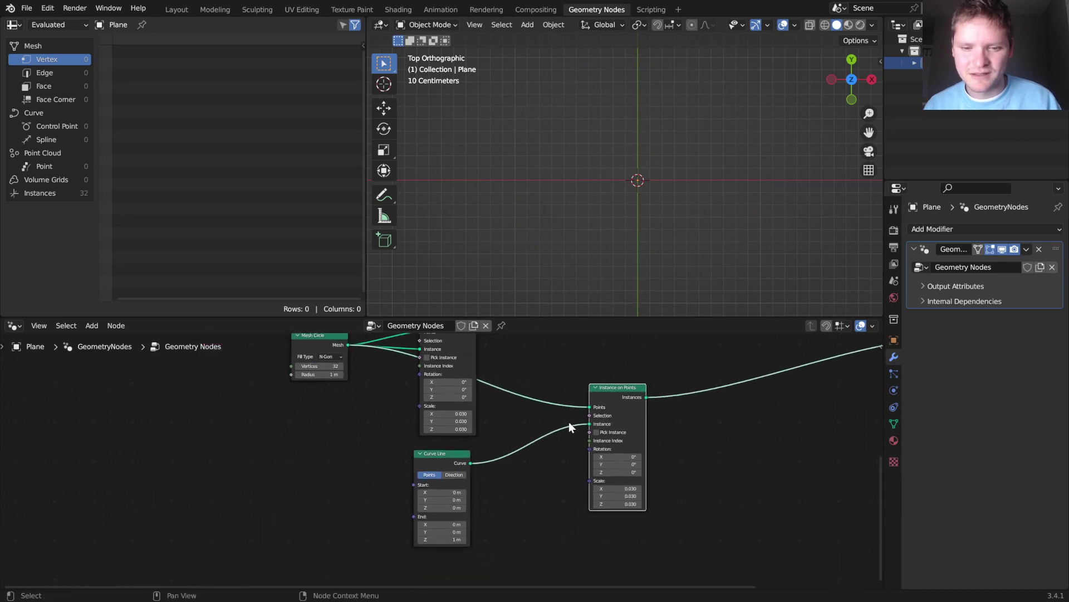
middle_drag(590, 251, 615, 182)
middle_drag(626, 136, 673, 149)
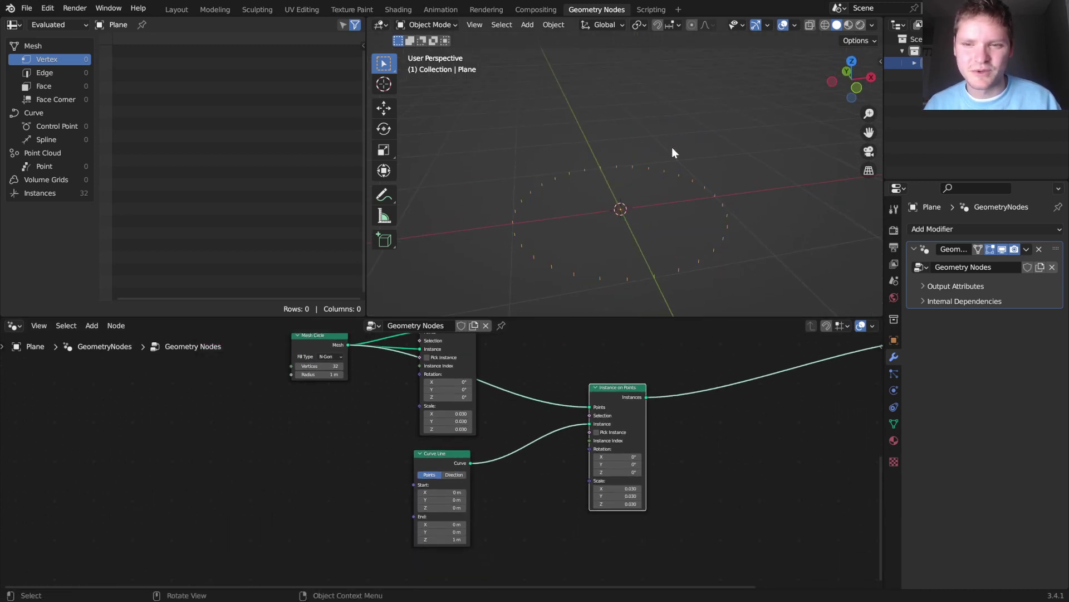
click(855, 63)
Set the duplicated Instance on Points scale to 1 on all axes and the Curve Line's End to X 1 m, Z 0 m
scroll(440, 462, up, 2)
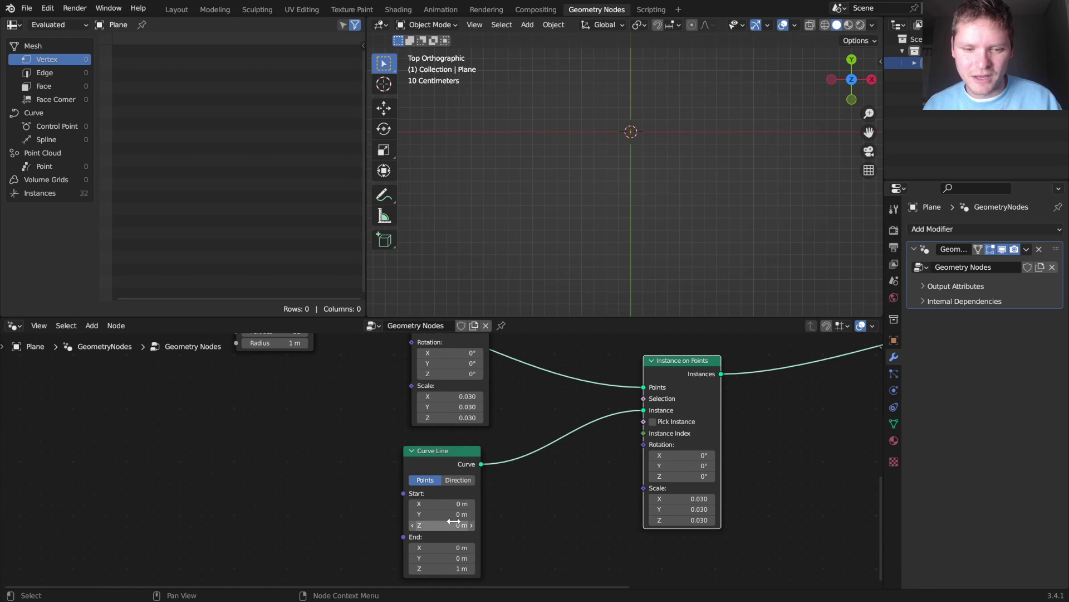
key(Return)
click(453, 549)
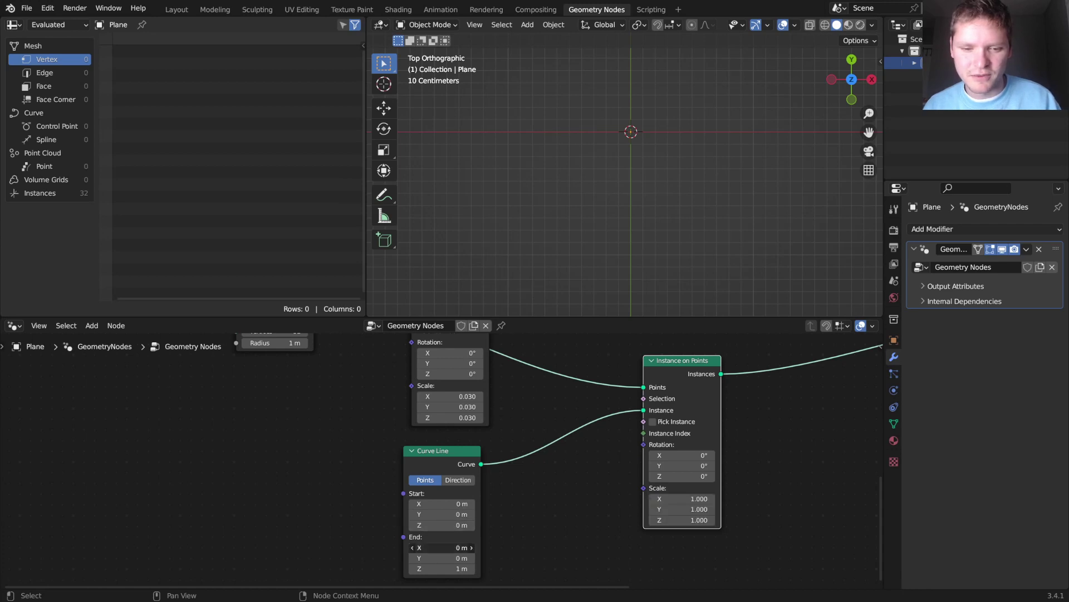
text(1)
key(Return)
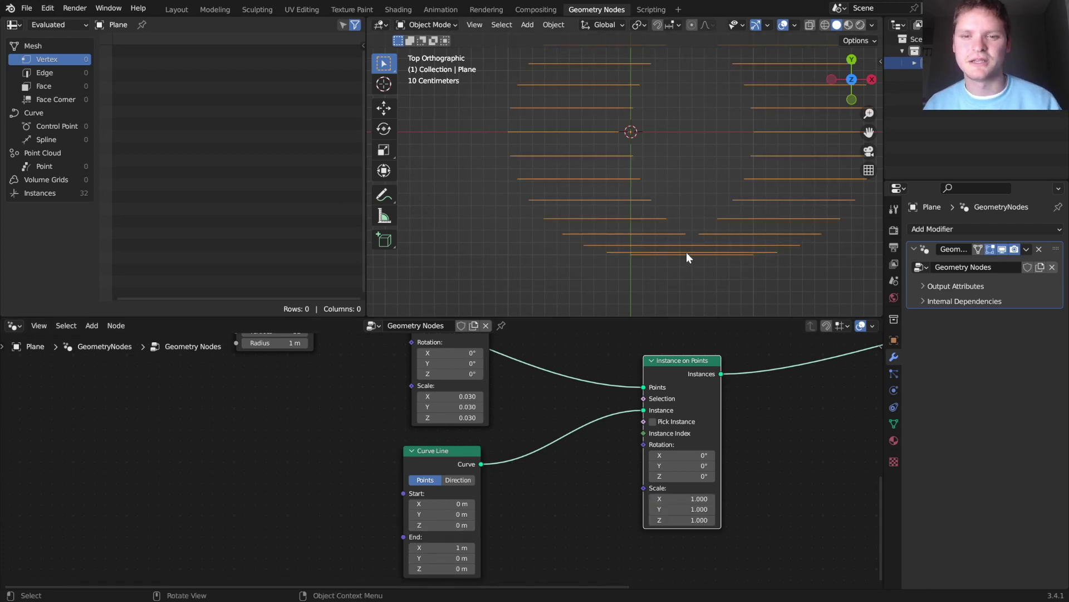
Add a Geometry Proximity node set to Points and feed its Target from the Points node's Geometry
scroll(687, 235, down, 3)
scroll(597, 459, down, 3)
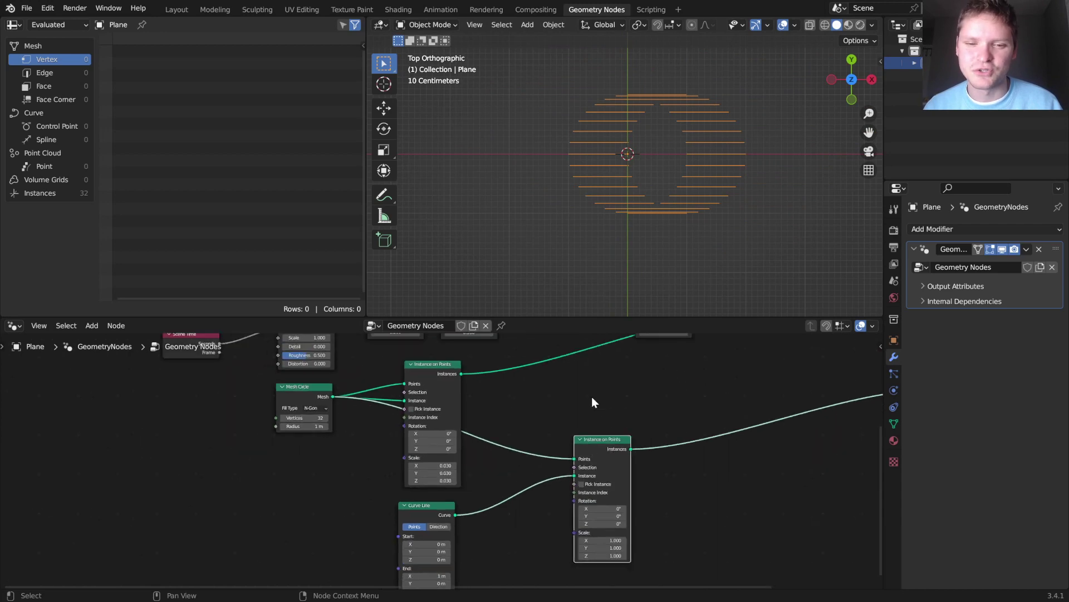
middle_drag(602, 361, 557, 469)
scroll(554, 467, down, 3)
middle_drag(438, 347, 490, 402)
key(shift+a)
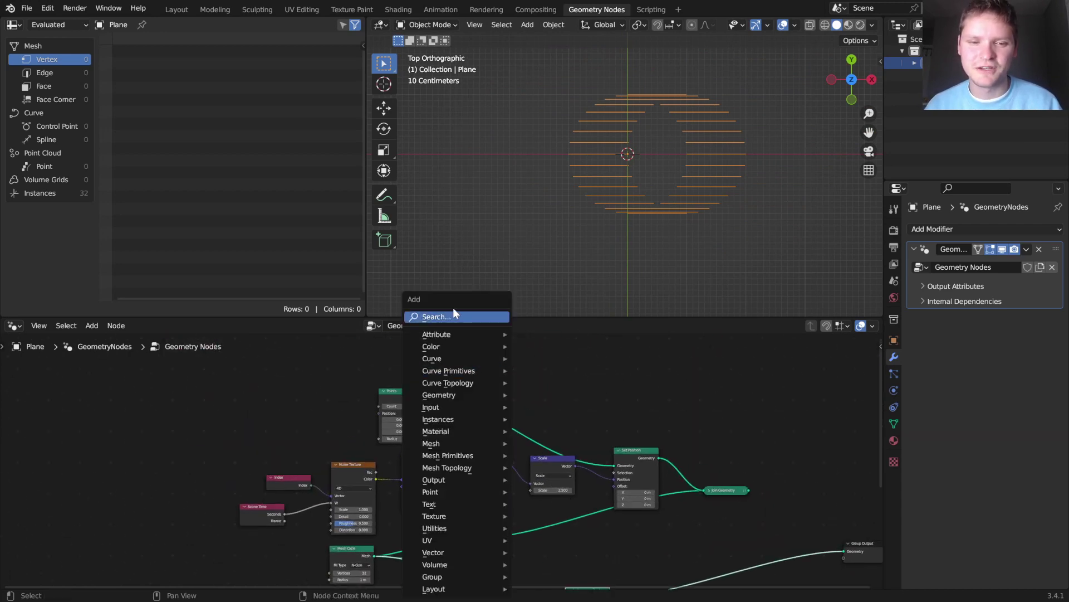
click(454, 313)
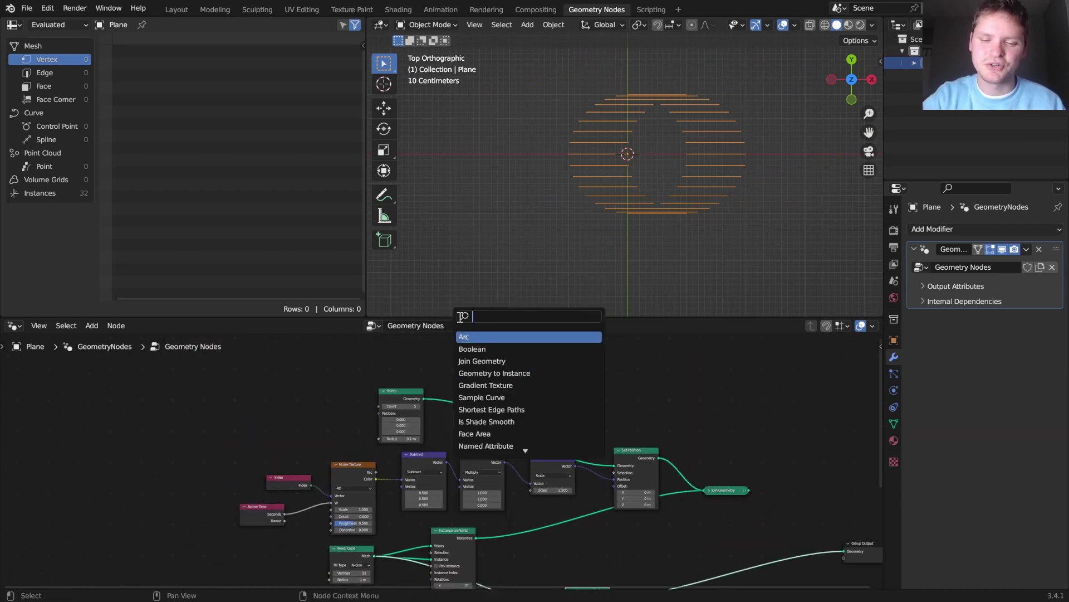
text(prox)
key(Return)
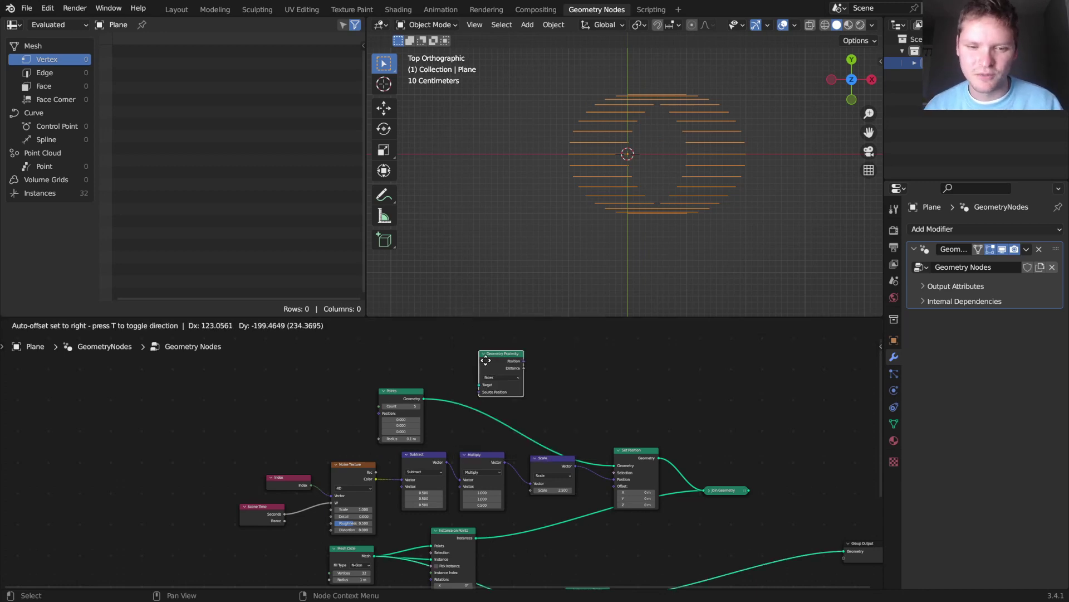
click(450, 396)
scroll(450, 396, up, 3)
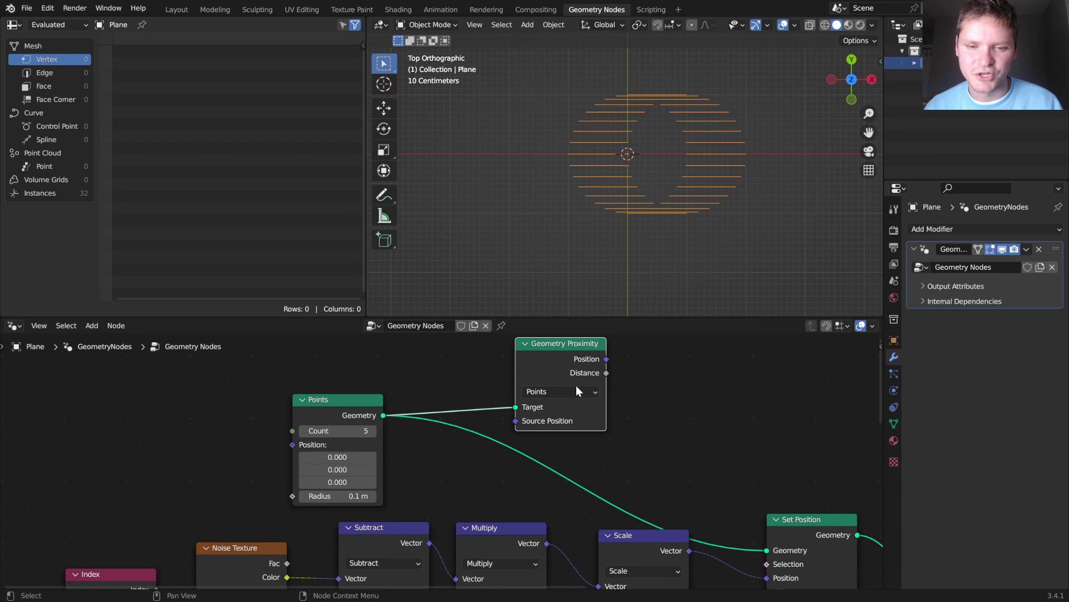
Move the Geometry Proximity node down to the left of the Curve Line node and reposition the Curve Line
scroll(567, 350, down, 9)
middle_drag(509, 415, 615, 557)
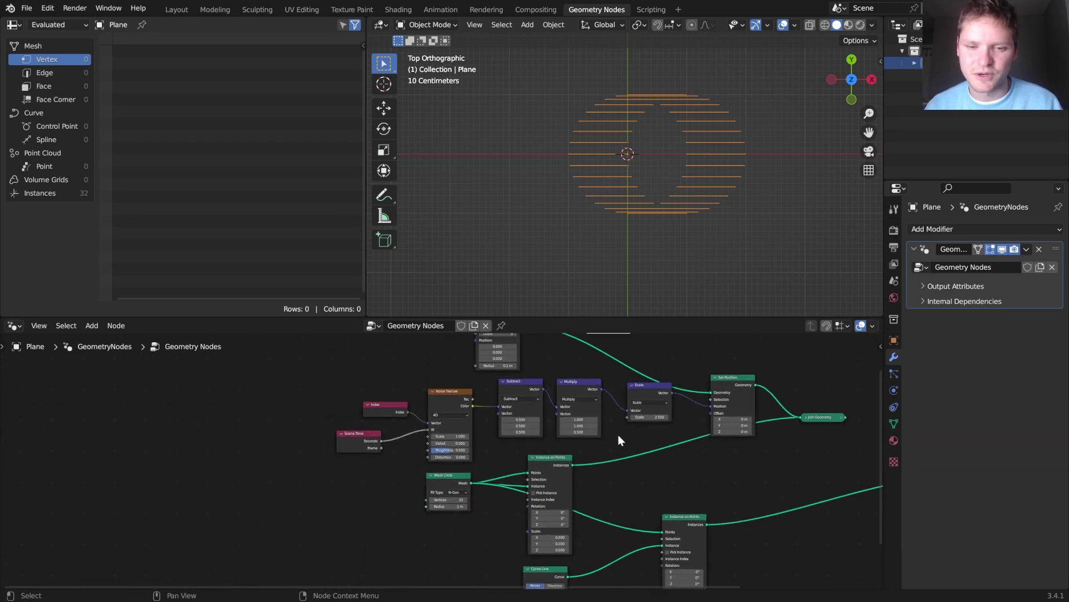
key(g)
drag(386, 598, 350, 538)
scroll(319, 433, up, 4)
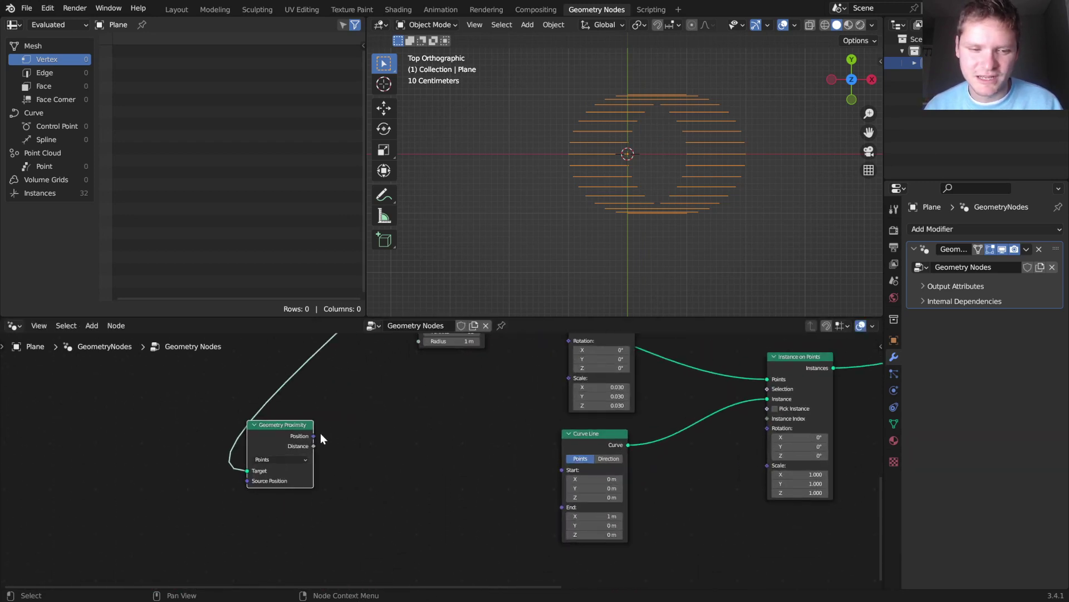
ctrl+scroll(504, 472, down, 5)
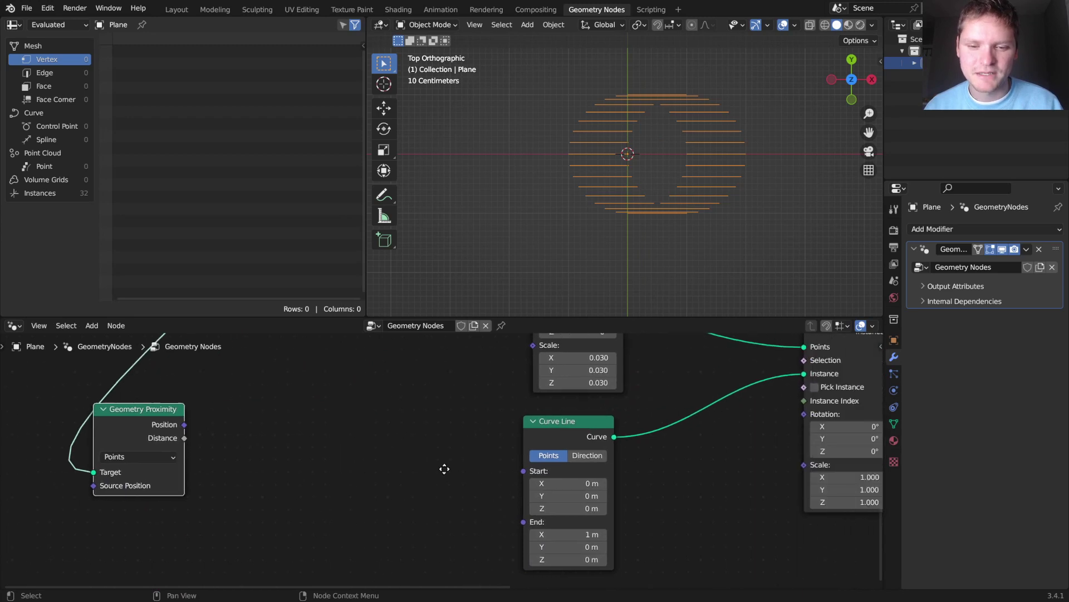
drag(495, 439, 449, 428)
ctrl+scroll(476, 454, up, 5)
Add a Vector Math node between the Geometry Proximity and Curve Line nodes
key(shift+a)
click(253, 315)
text(add)
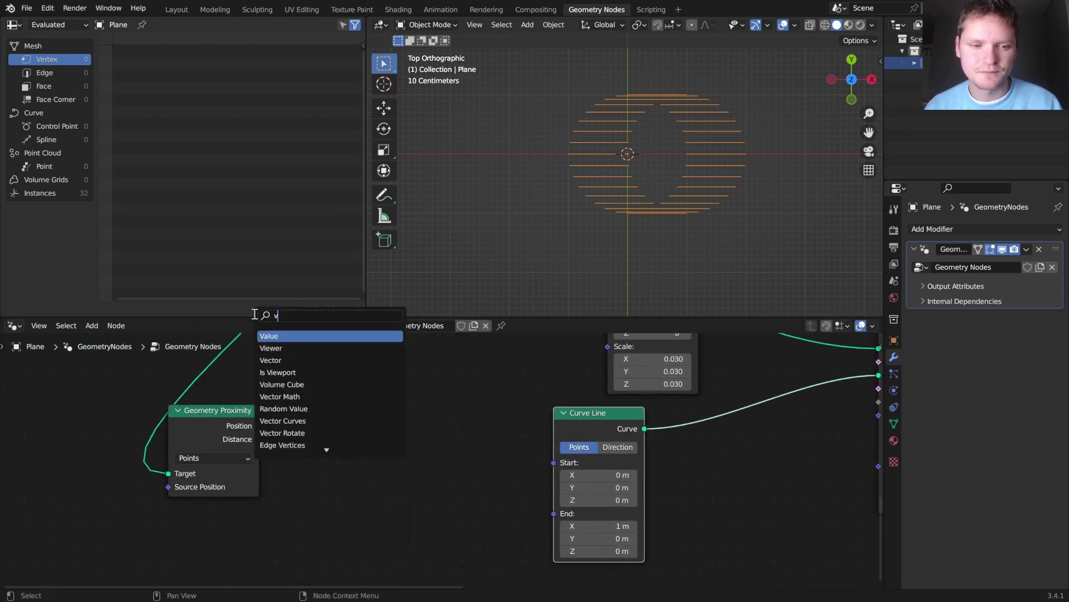
key(Return)
ctrl+scroll(390, 435, up, 4)
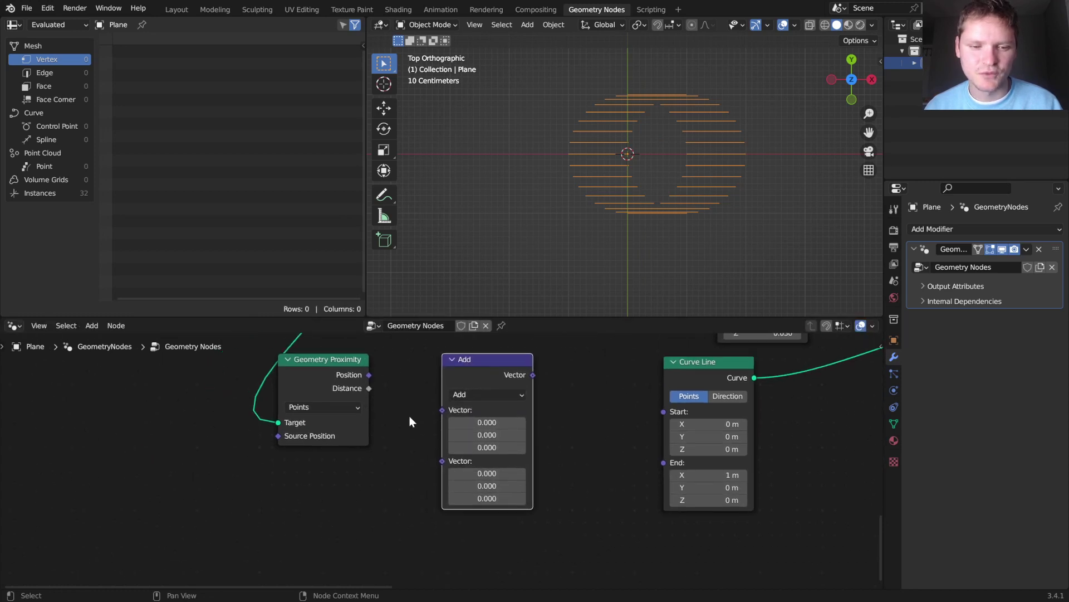
Add a Position input node and place it below the Geometry Proximity node
key(shift+a)
click(348, 317)
text(po)
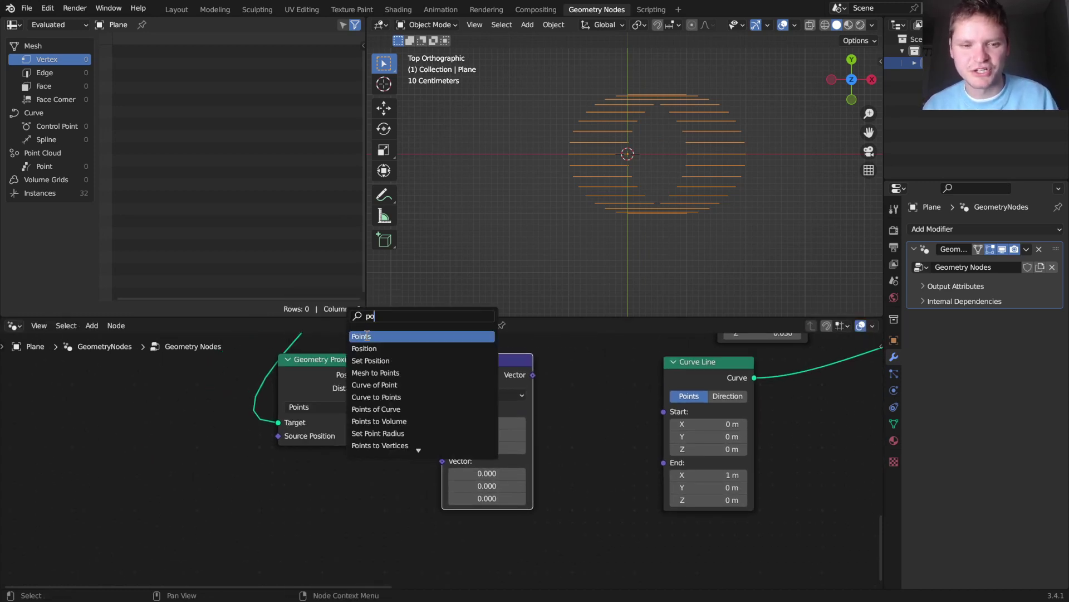
click(365, 348)
click(307, 519)
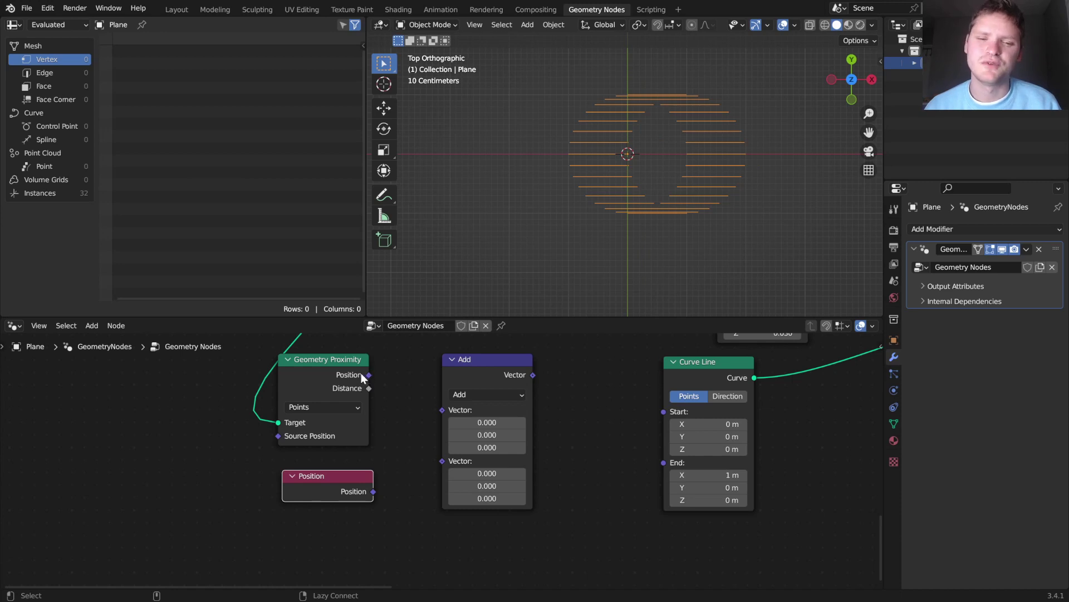
Feed the Geometry Proximity Position and the Position node into the Vector Math node and set its operation to Subtract
drag(368, 375, 440, 409)
alt+right_drag(472, 447, 472, 447)
click(473, 394)
click(472, 381)
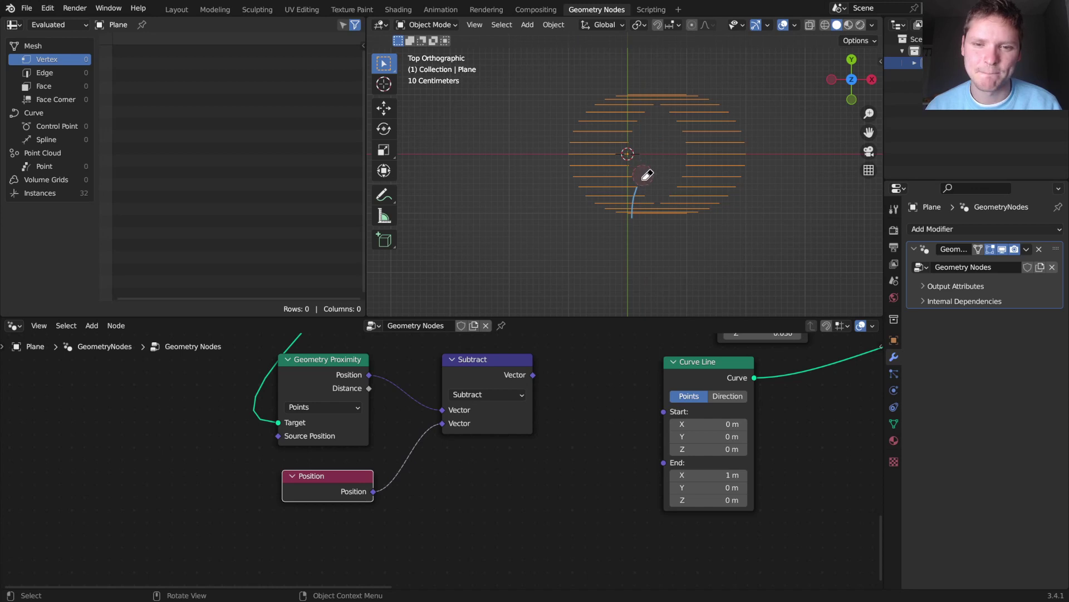
Shift the Curve Line node and connect the Subtract Vector output to the Rotation of the lines' Instance on Points
scroll(549, 413, down, 6)
middle_drag(549, 414, 437, 381)
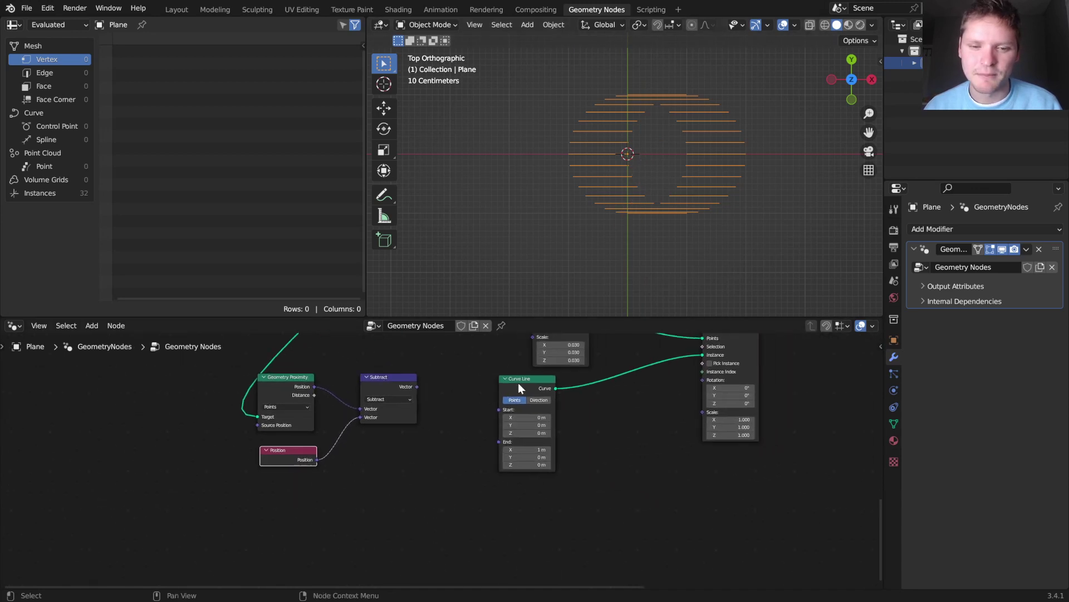
drag(518, 383, 489, 369)
drag(416, 387, 703, 381)
Insert an Align Euler to Vector node before the Instance on Points Rotation and feed the Subtract result into its Vector input
key(shift+a)
click(640, 318)
text(ali)
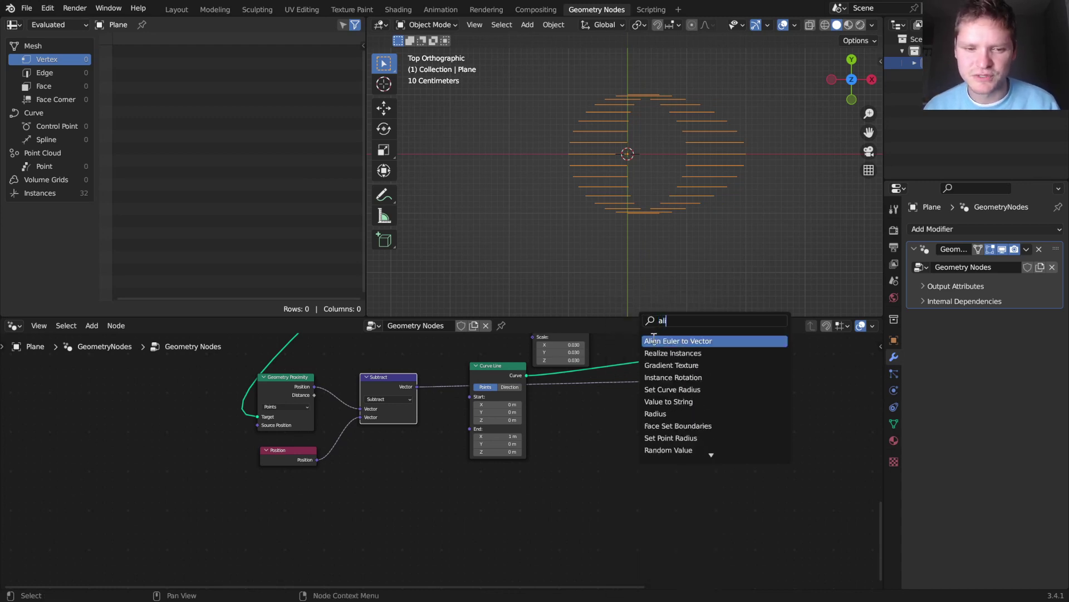
click(654, 341)
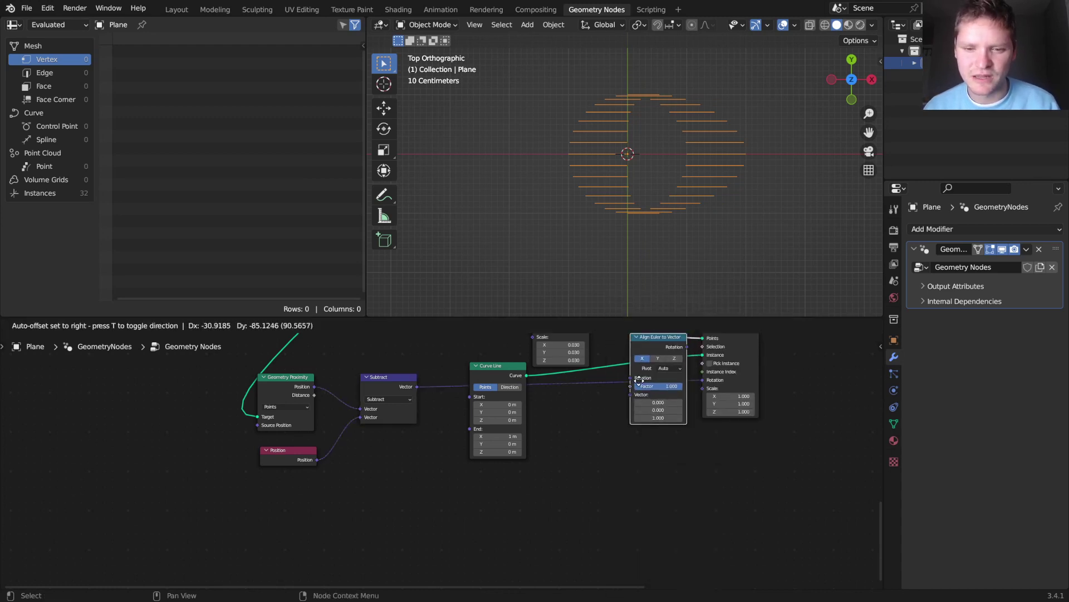
click(633, 403)
scroll(634, 403, up, 1)
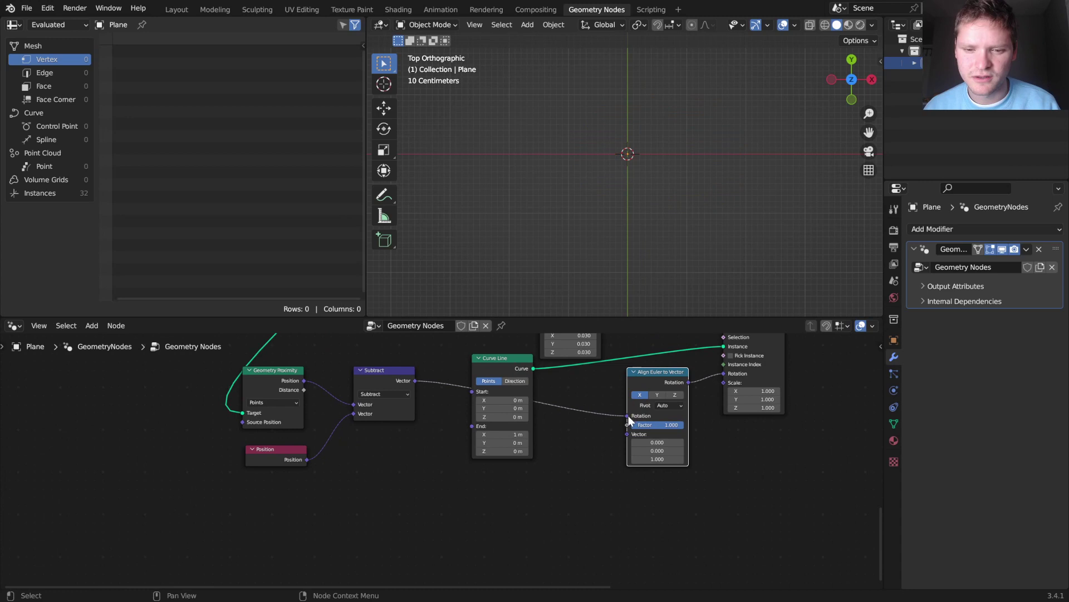
drag(628, 432, 627, 436)
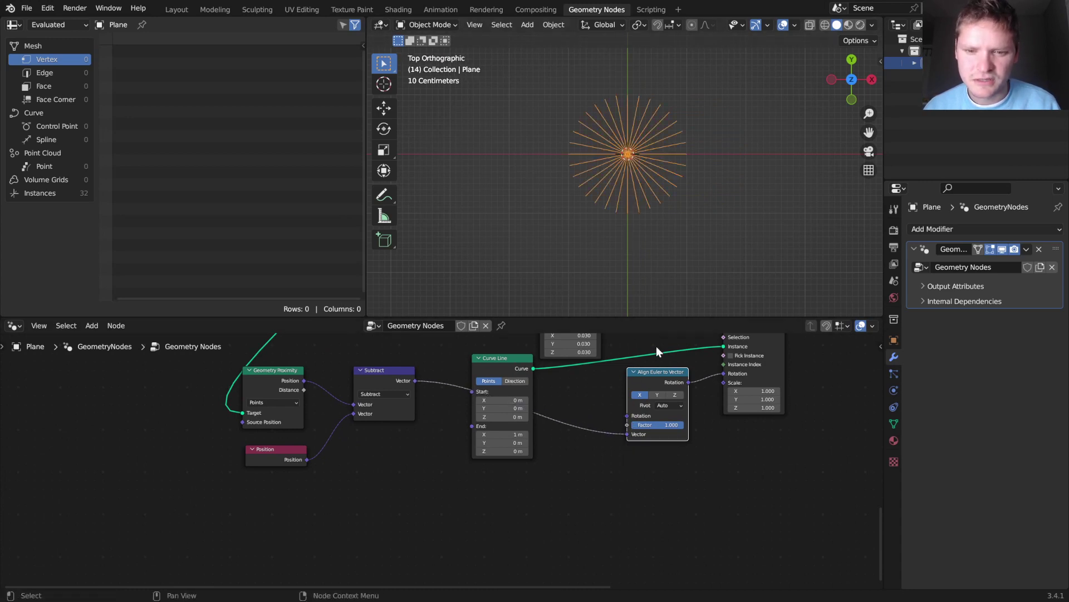
Move the Subtract node below the Curve Line and set the scale of the lines' Instance on Points to 0.730 on all axes
drag(412, 393, 423, 493)
drag(496, 360, 397, 359)
middle_drag(706, 350, 640, 426)
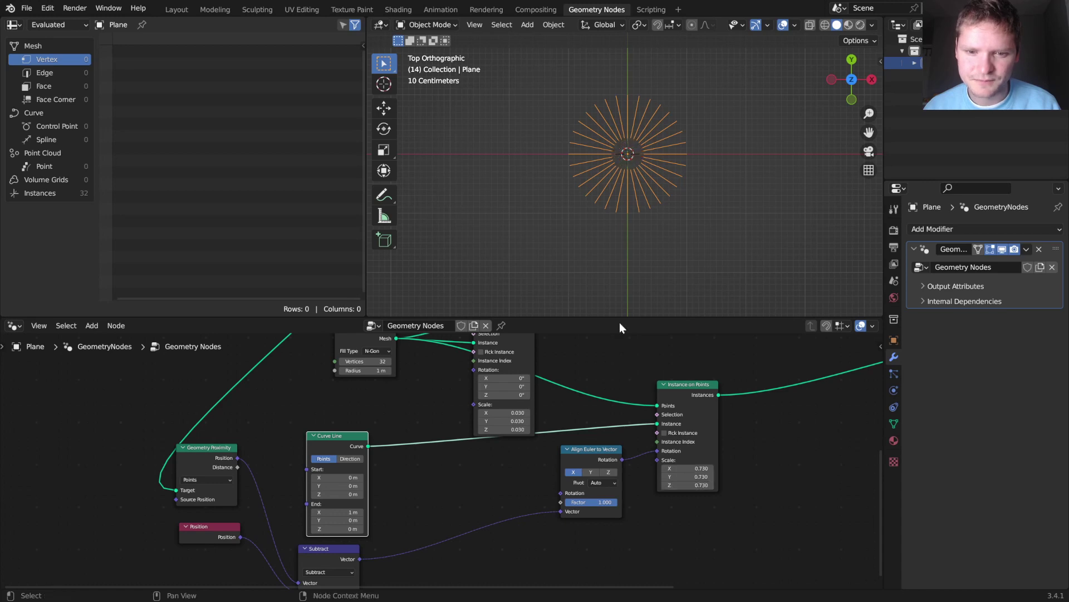
middle_drag(618, 301, 613, 132)
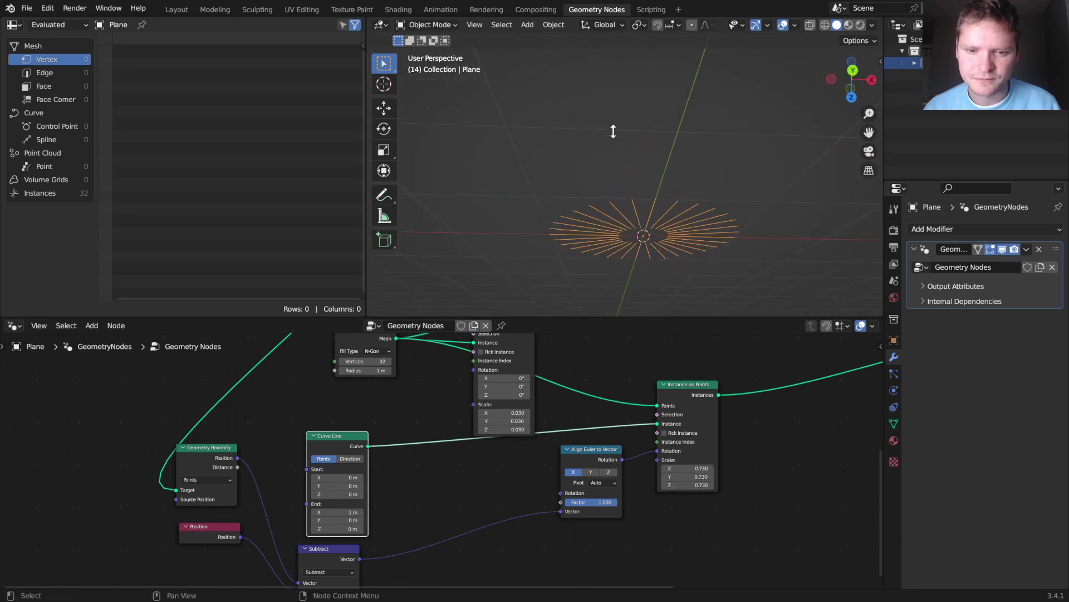
click(851, 98)
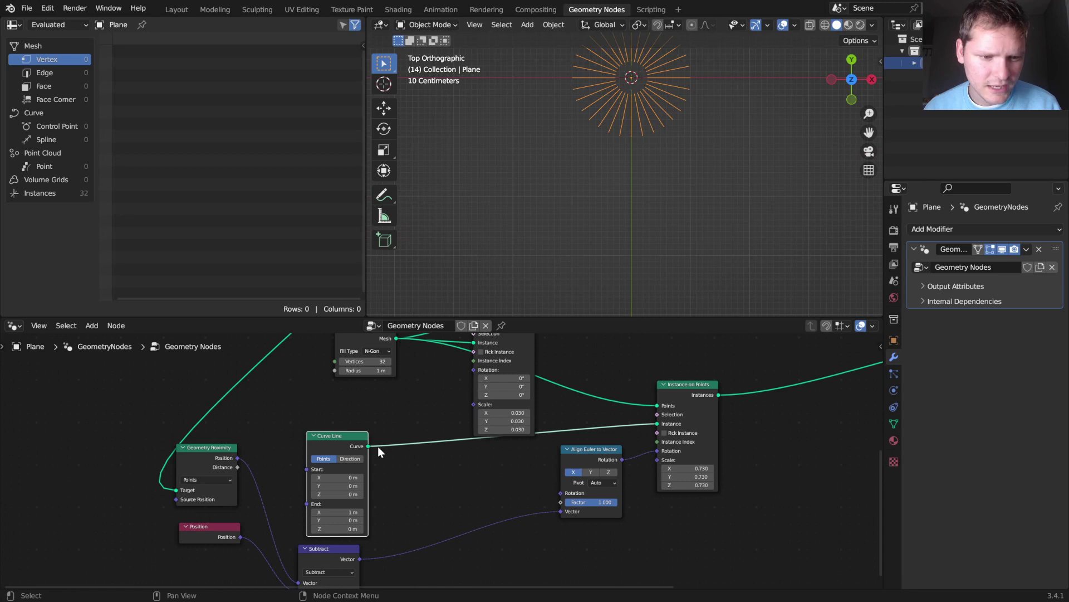
Feed the Geometry Proximity Target from the Set Position node's Geometry instead of the Points node and play the animation
scroll(379, 446, down, 6)
middle_drag(430, 385, 499, 447)
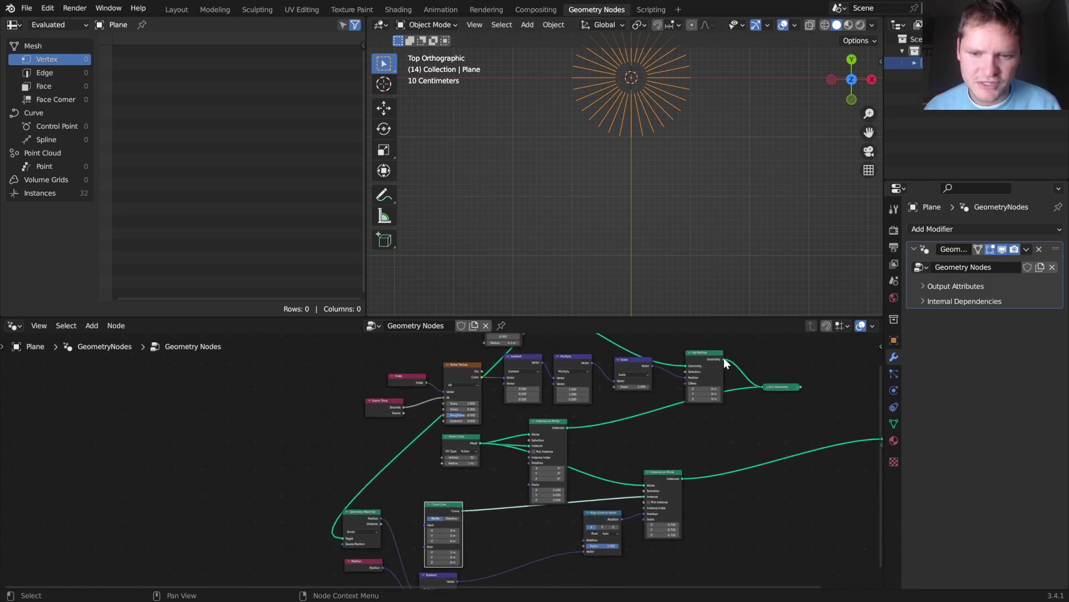
drag(723, 359, 343, 538)
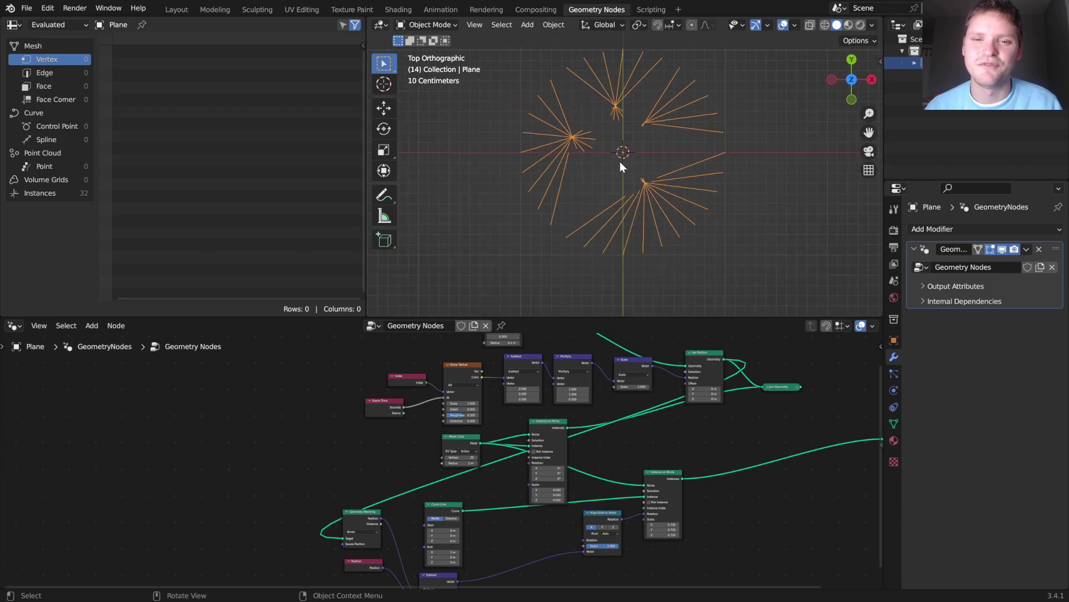
key(space)
Duplicate the Subtract node and place the copy directly below the original
middle_drag(572, 452, 527, 337)
scroll(708, 384, up, 8)
middle_drag(685, 406, 655, 437)
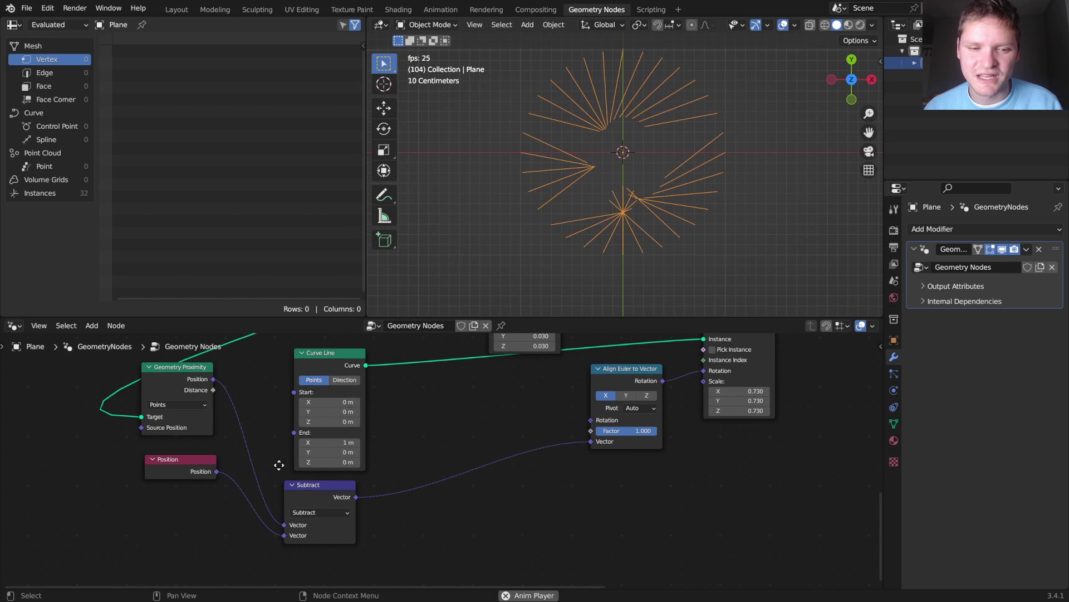
middle_drag(279, 466, 386, 403)
drag(411, 428, 408, 419)
key(shift+d)
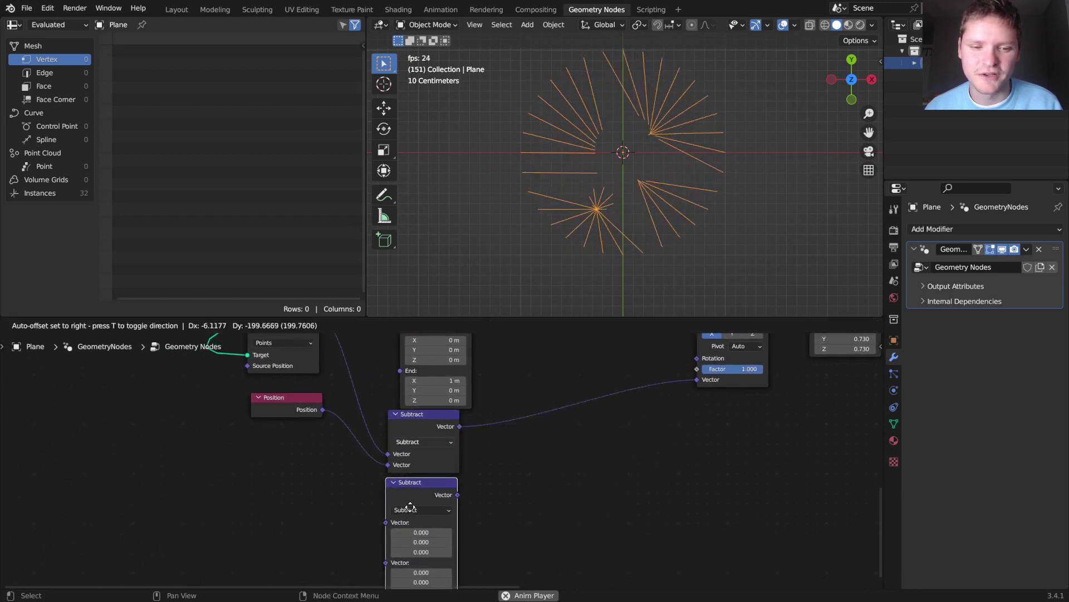
click(409, 506)
Move the Geometry Proximity and Position nodes together down beside the two Subtract nodes
scroll(385, 468, down, 7)
drag(308, 452, 375, 372)
key(g)
click(311, 474)
middle_drag(311, 474, 296, 418)
scroll(327, 449, up, 4)
Connect the Geometry Proximity Position and the Position node to the two Vector inputs of the duplicated Subtract node
alt+right_drag(260, 418, 366, 429)
drag(366, 435, 419, 437)
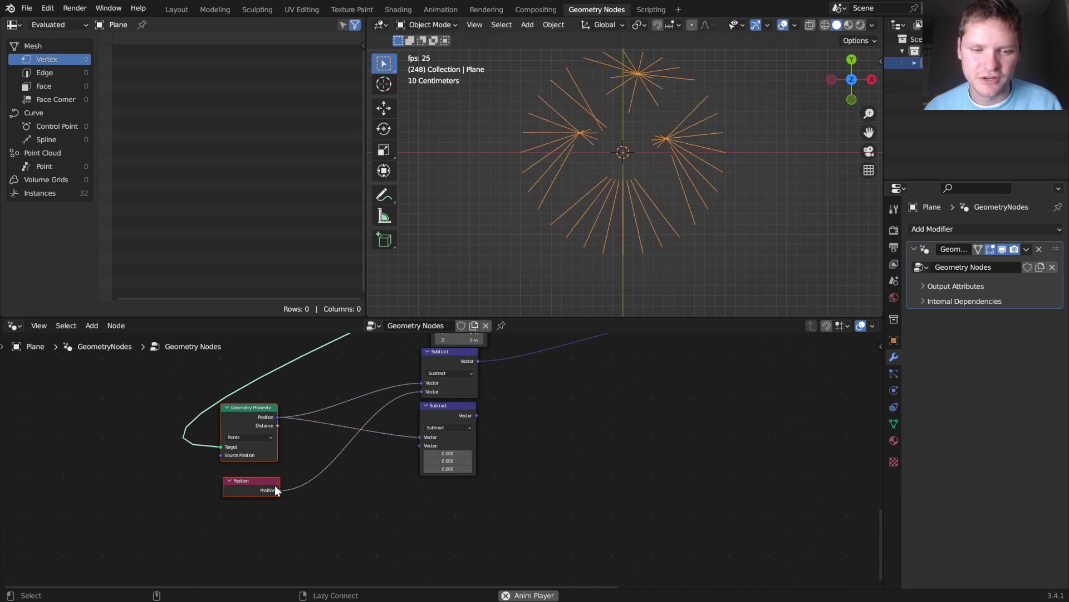
drag(279, 490, 419, 445)
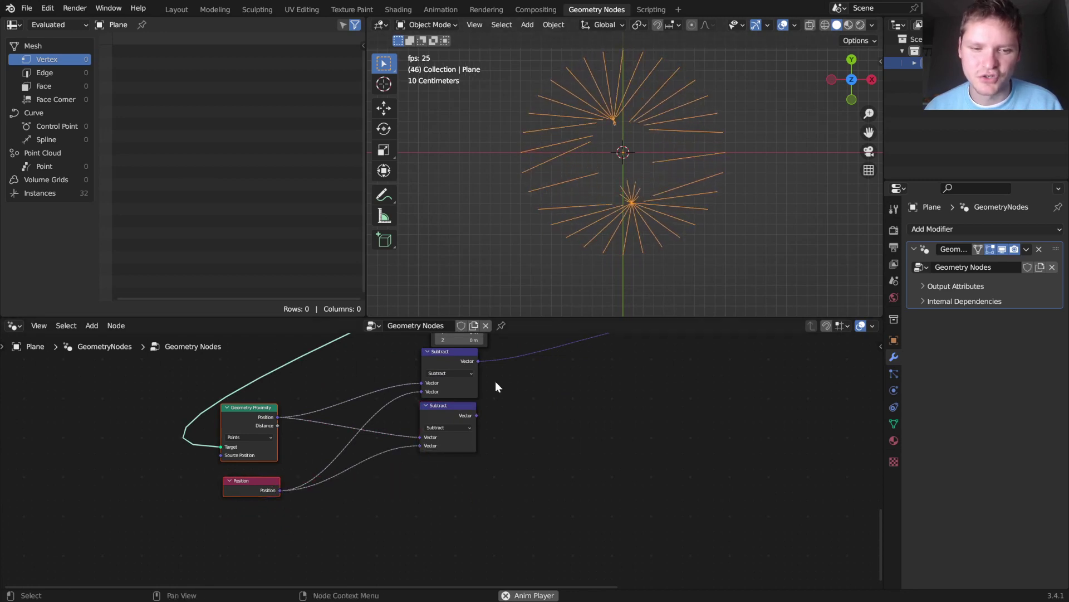
Set the duplicated Vector Math node to Distance and connect its Value to the Scale of the lines' Instance on Points
click(443, 427)
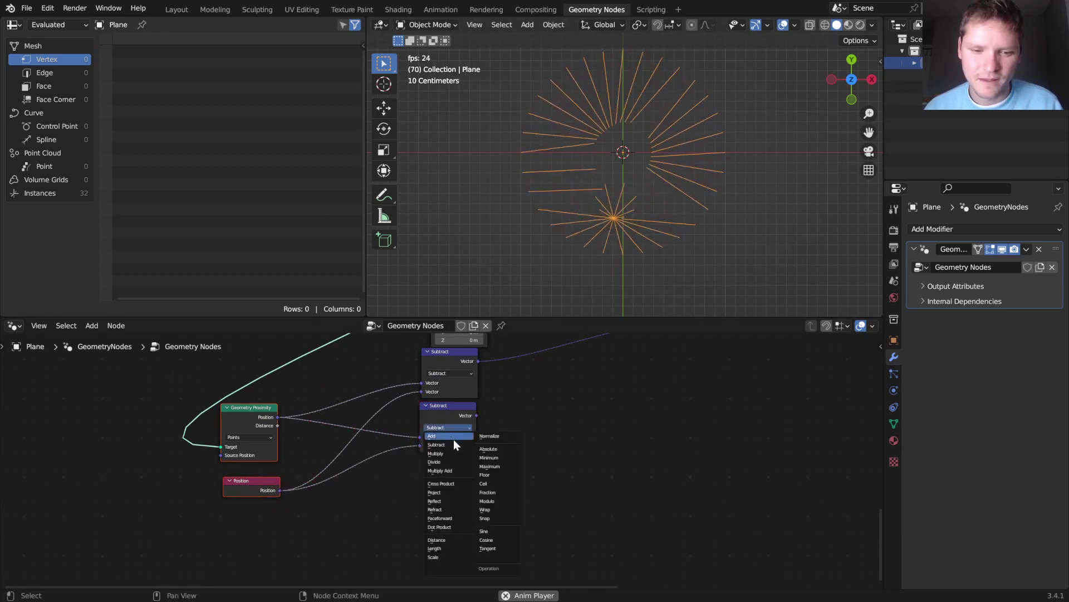
click(453, 538)
middle_drag(510, 387, 396, 474)
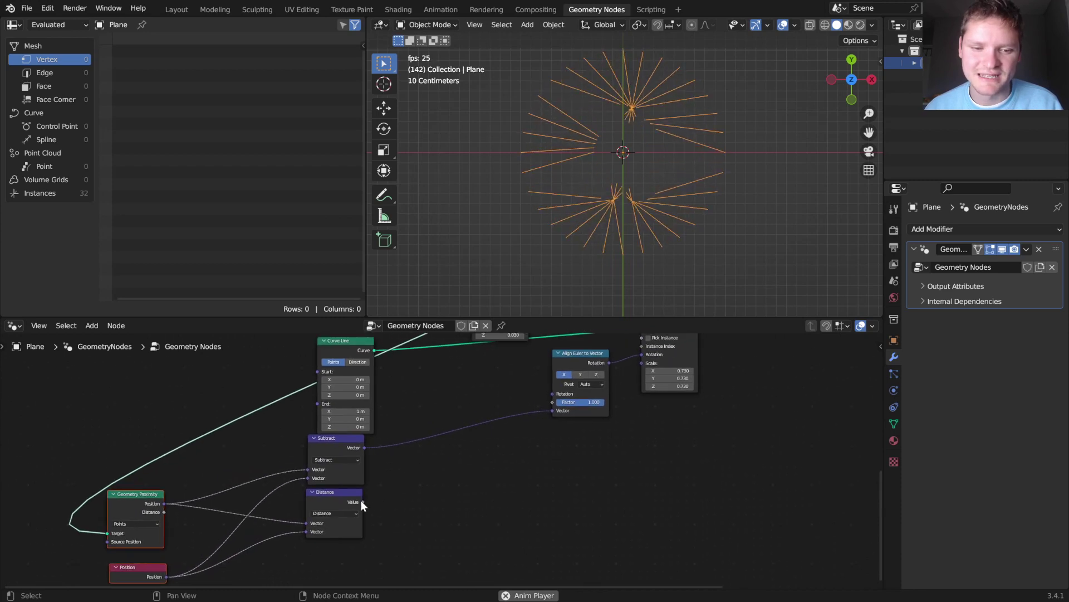
drag(363, 501, 647, 362)
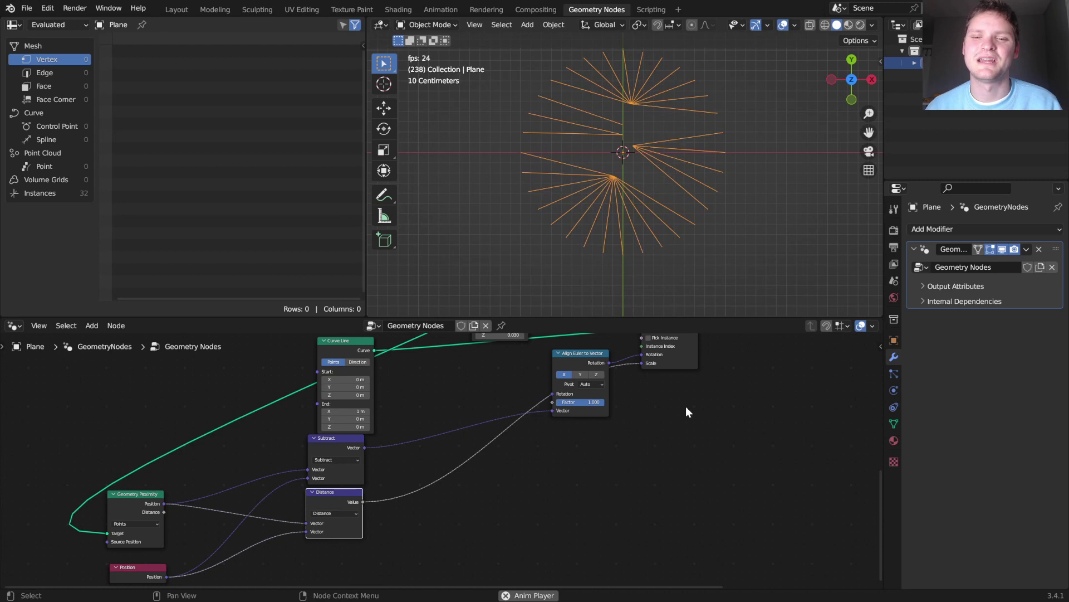
Connect the lines' Instance on Points to Join Geometry, send the joined result to the Group Output and view it unselected
scroll(682, 390, down, 4)
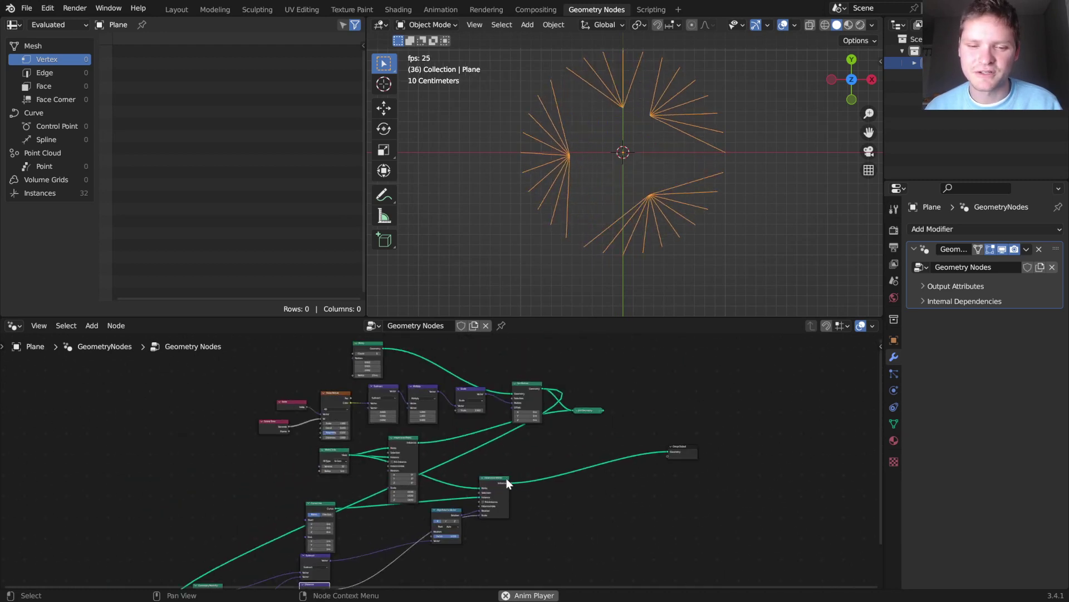
alt+right_drag(502, 482, 573, 419)
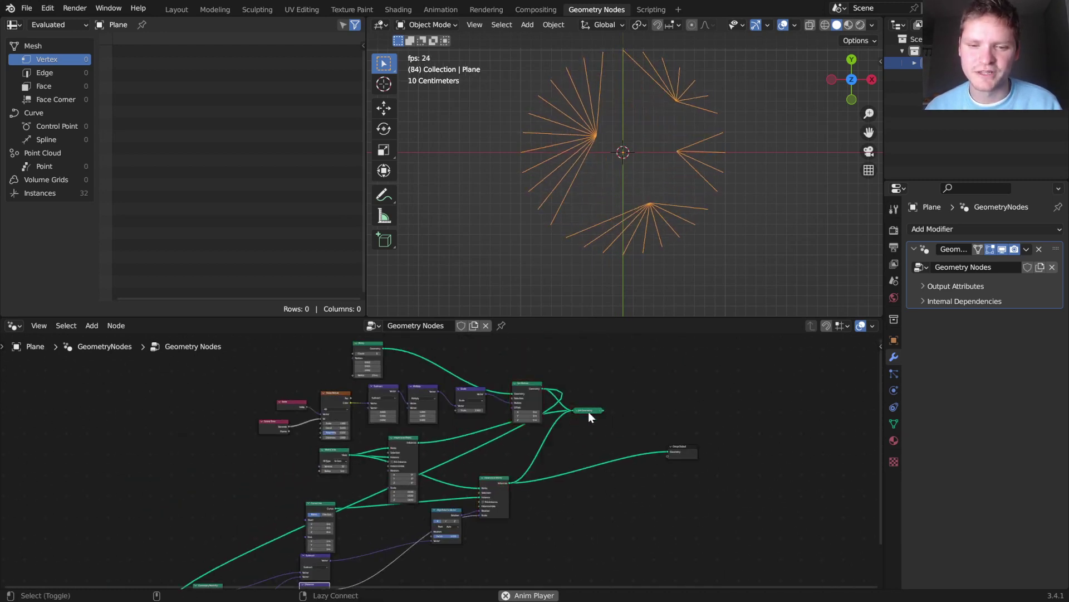
click(791, 216)
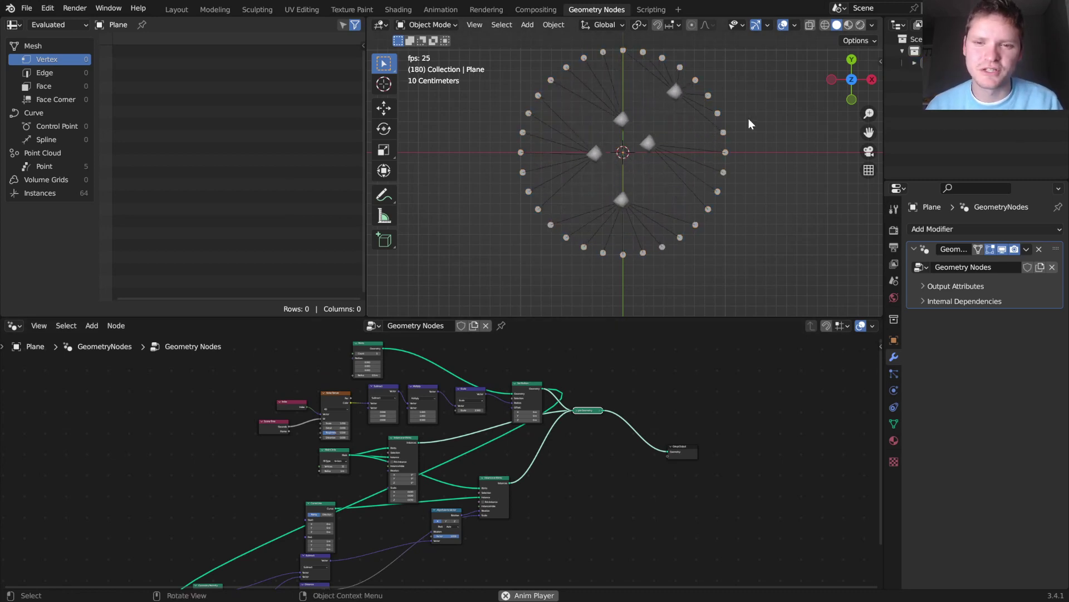
click(690, 152)
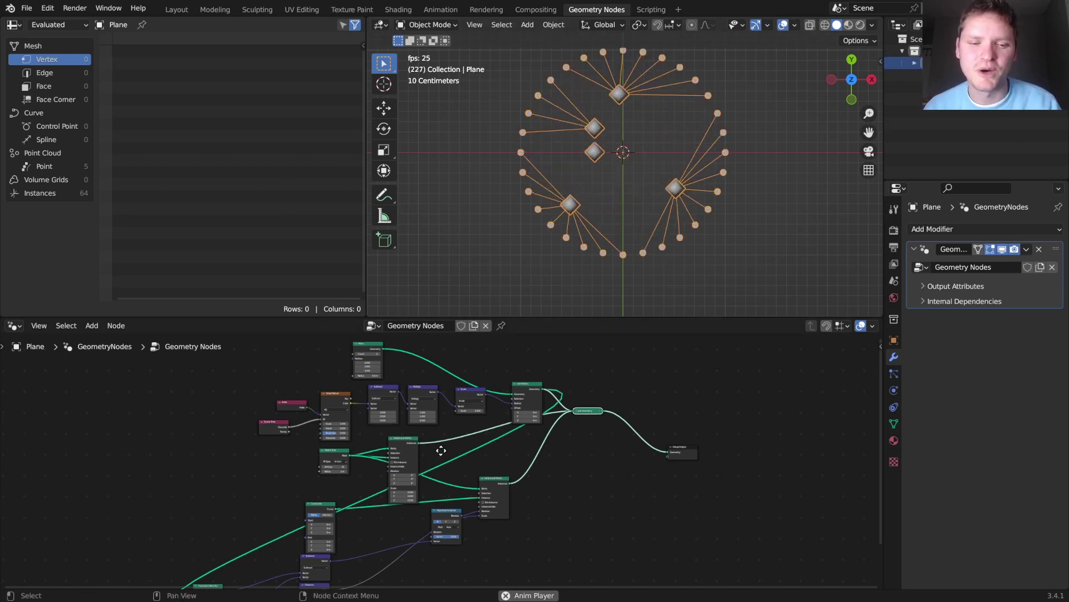
middle_drag(440, 450, 465, 373)
scroll(464, 373, up, 5)
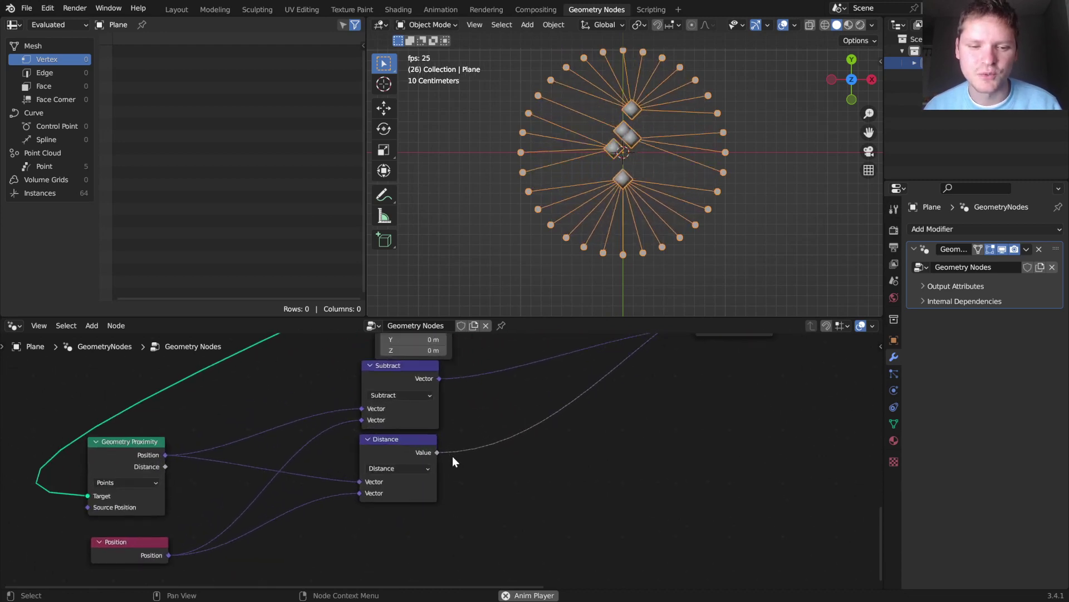
Insert a Math node between the Distance node's Value and the Scale of the lines' Instance on Points
click(408, 446)
key(shift+a)
click(409, 317)
text(m)
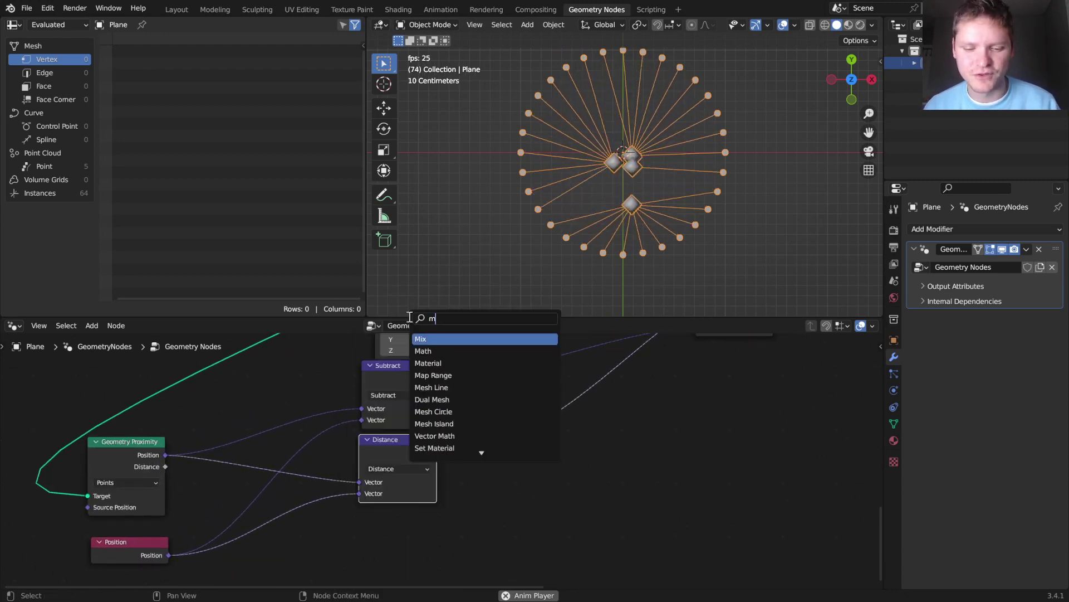
text(ath)
key(Return)
click(497, 457)
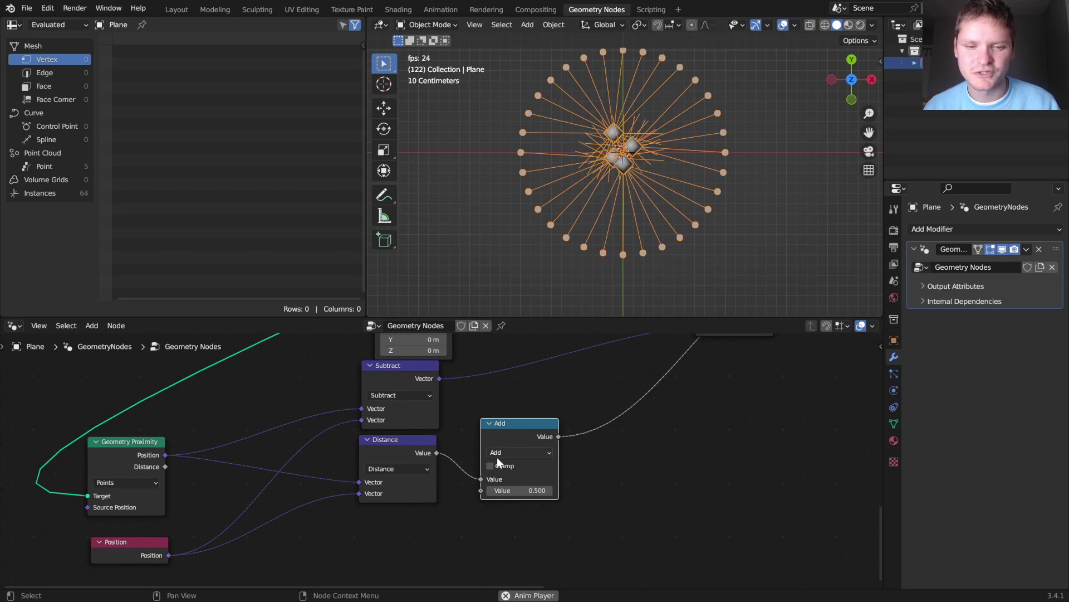
Set the new Math node to Subtract with a value of 0.200, stop the playback and inspect the line ends up close
click(497, 452)
click(508, 463)
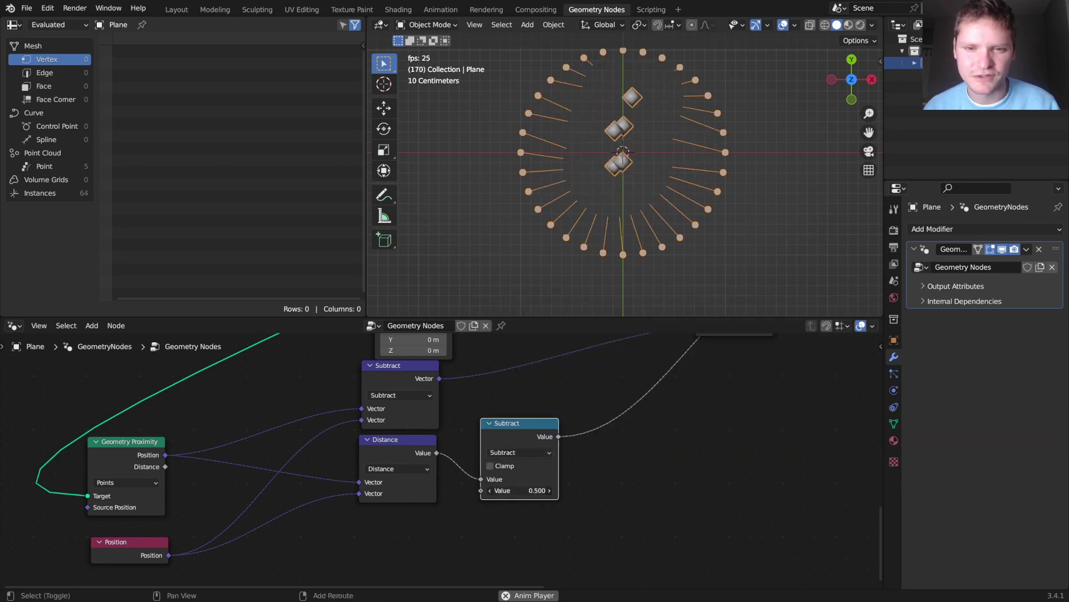
drag(534, 490, 524, 491)
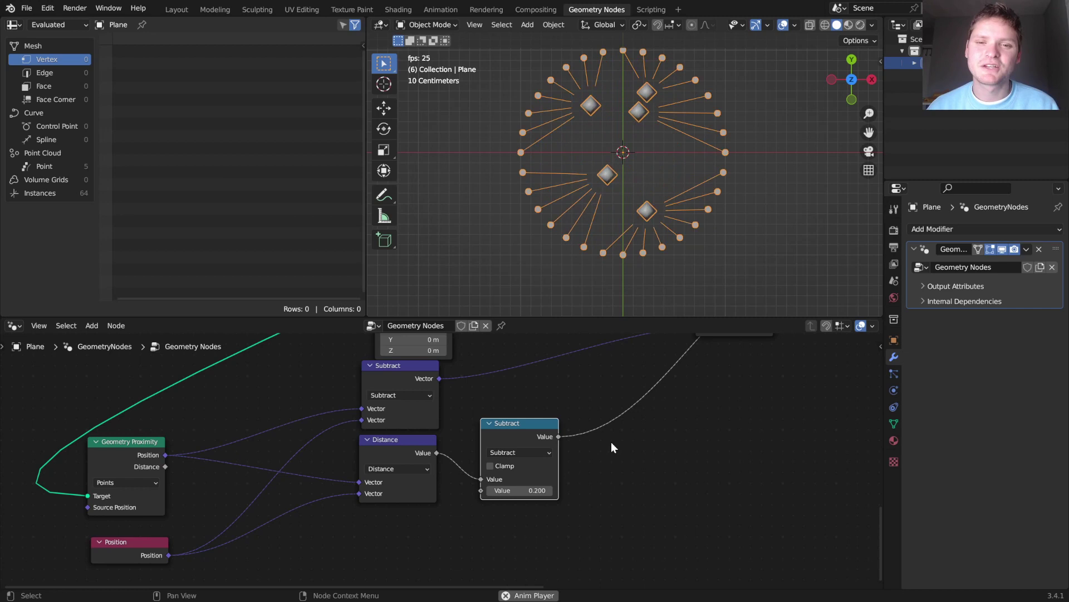
key(space)
scroll(632, 198, up, 8)
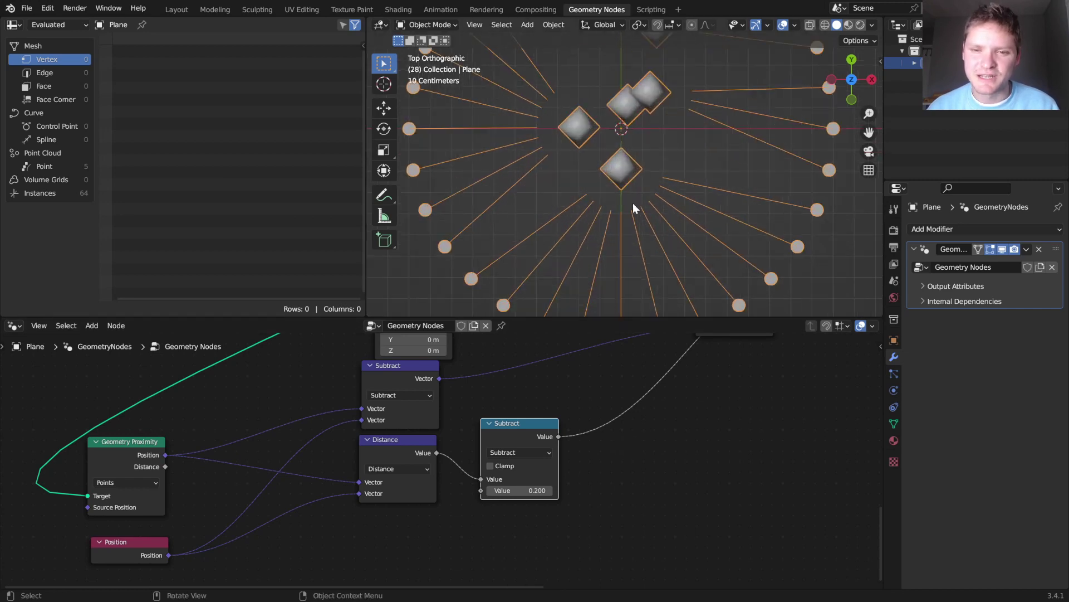
mouse_move(634, 251)
mouse_down()
mouse_move(648, 249)
mouse_move(643, 233)
mouse_up()
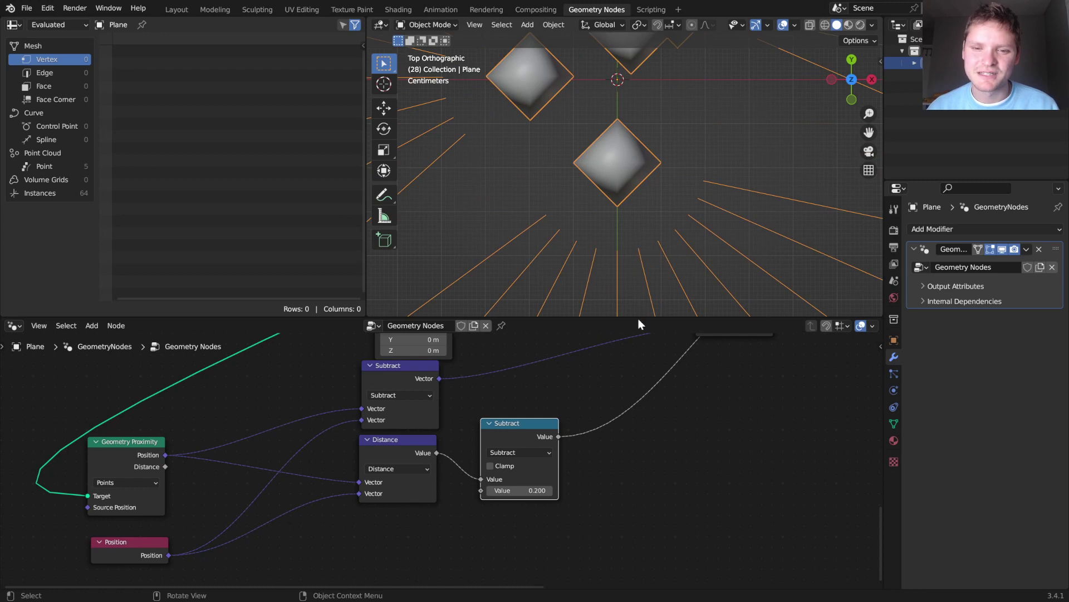
Duplicate the lines' Instance on Points node and add a Realize Instances node between the original and the copy
scroll(644, 430, down, 6)
middle_drag(640, 395, 453, 500)
middle_drag(537, 381, 440, 416)
click(372, 476)
key(shift+d)
click(526, 470)
key(shift+a)
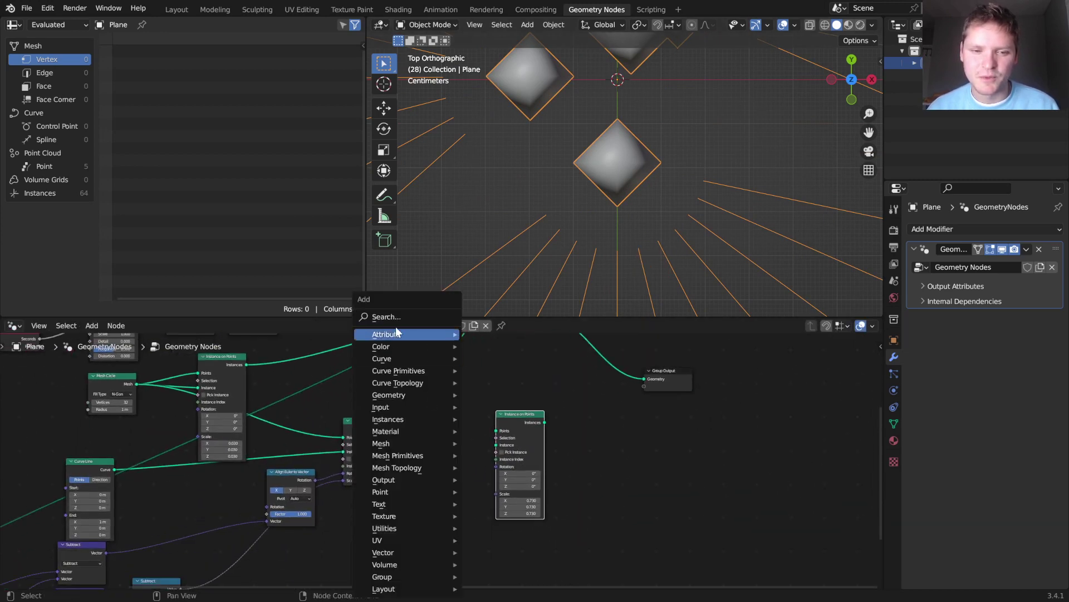
text(realize)
key(Return)
click(429, 450)
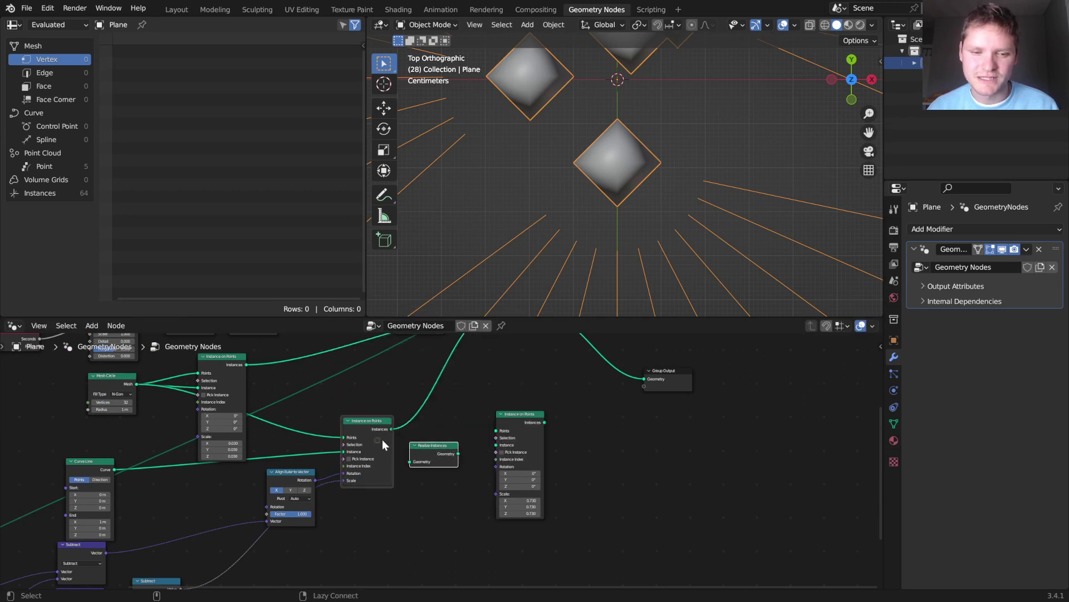
Connect the lines' Instance on Points through Realize Instances to the Points input of the duplicated Instance on Points
scroll(446, 451, up, 7)
alt+right_drag(382, 439, 544, 414)
drag(569, 392, 613, 401)
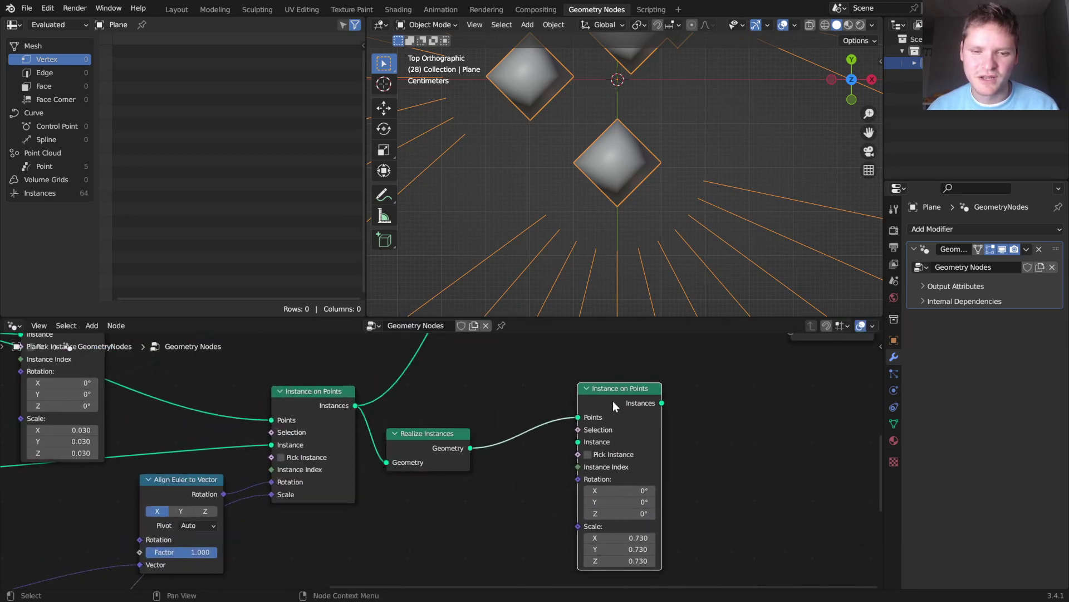
Add a Mesh Circle node feeding the Instance input of the duplicated Instance on Points
middle_drag(574, 448, 613, 392)
drag(616, 386, 501, 458)
text(m)
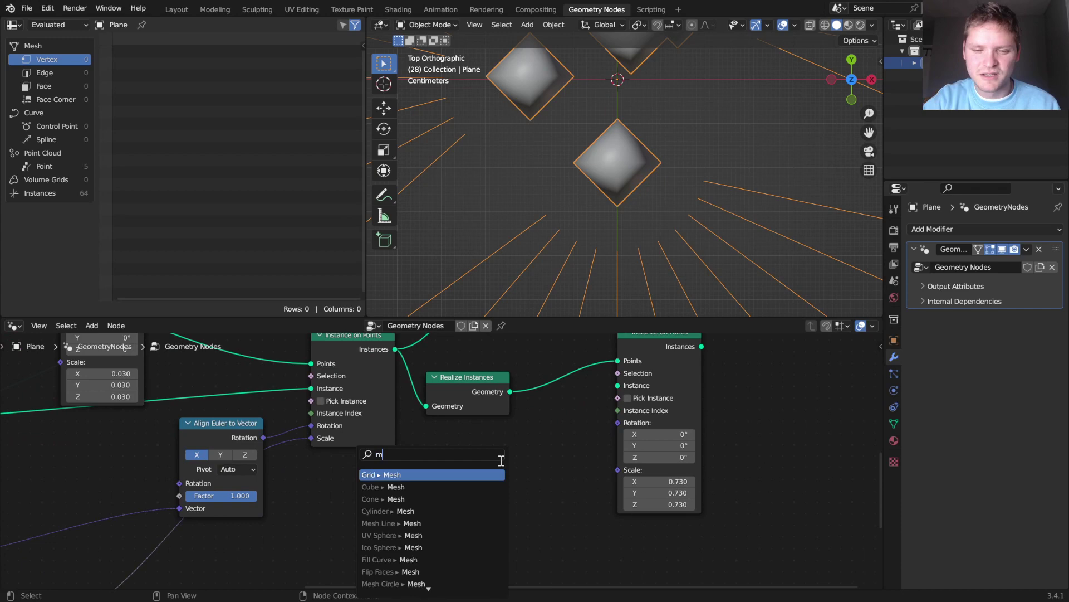
text(esh circle)
key(Return)
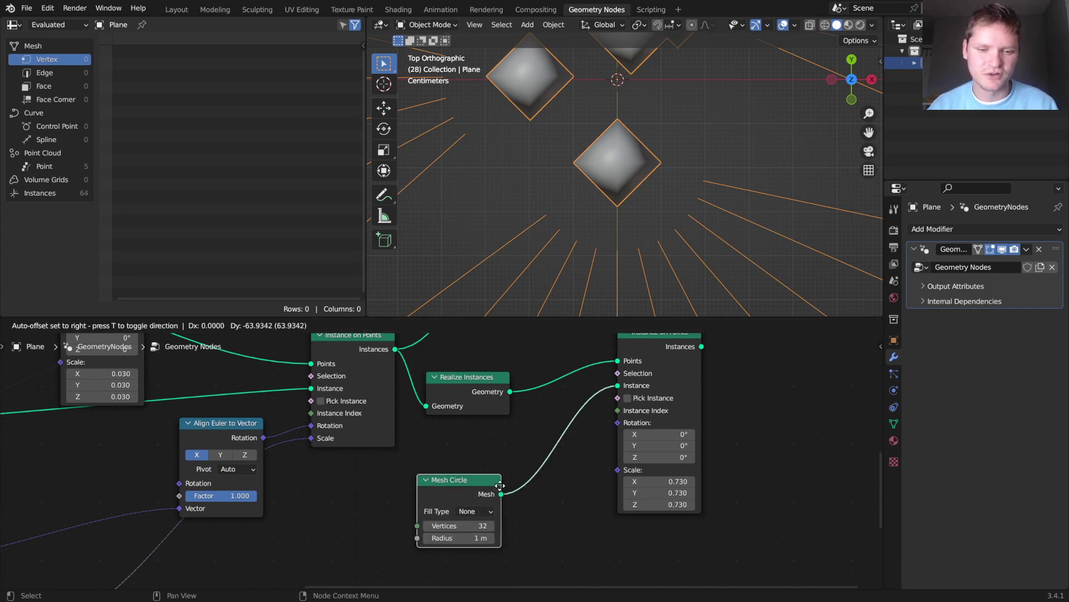
click(463, 507)
Output only the duplicated Instance on Points, set its Mesh Circle to 3 vertices and 0.05 m radius, and play the animation
middle_drag(588, 423, 525, 495)
ctrl+shift+click(597, 407)
scroll(634, 203, down, 7)
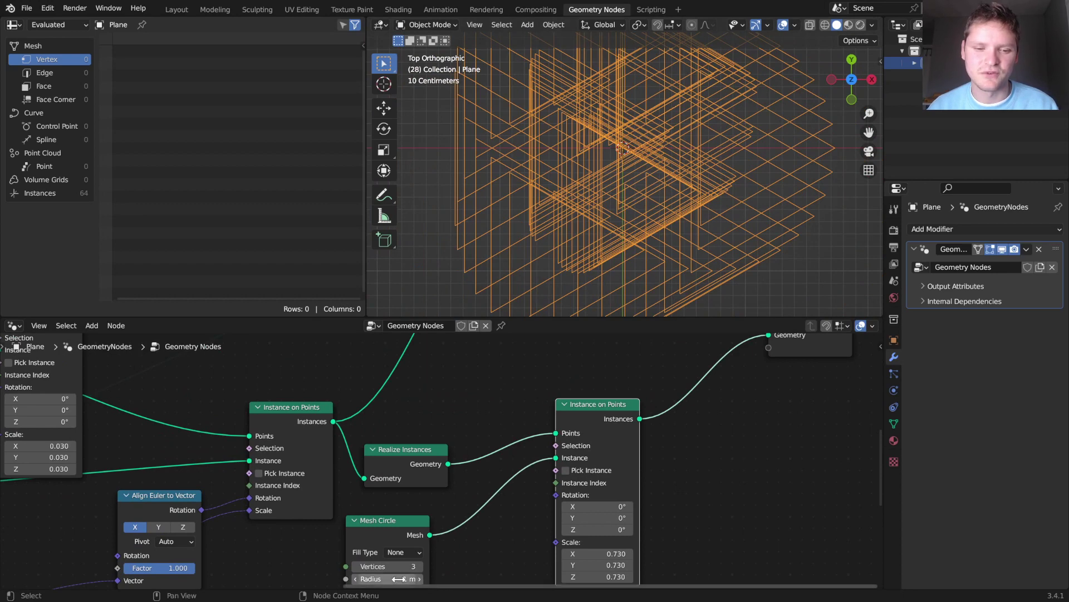
shift+drag(400, 578, 385, 579)
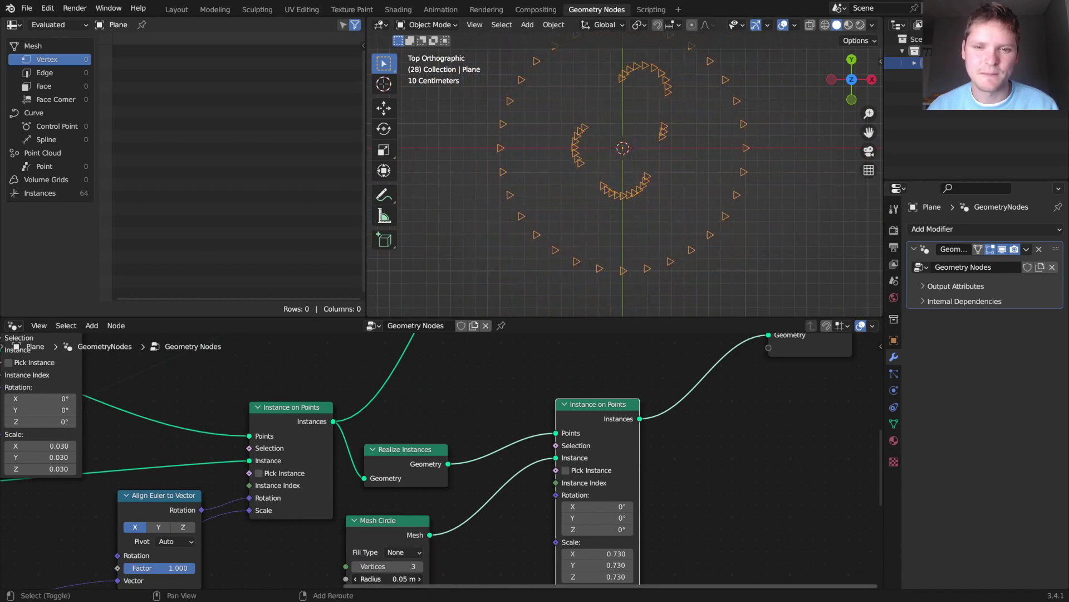
key(space)
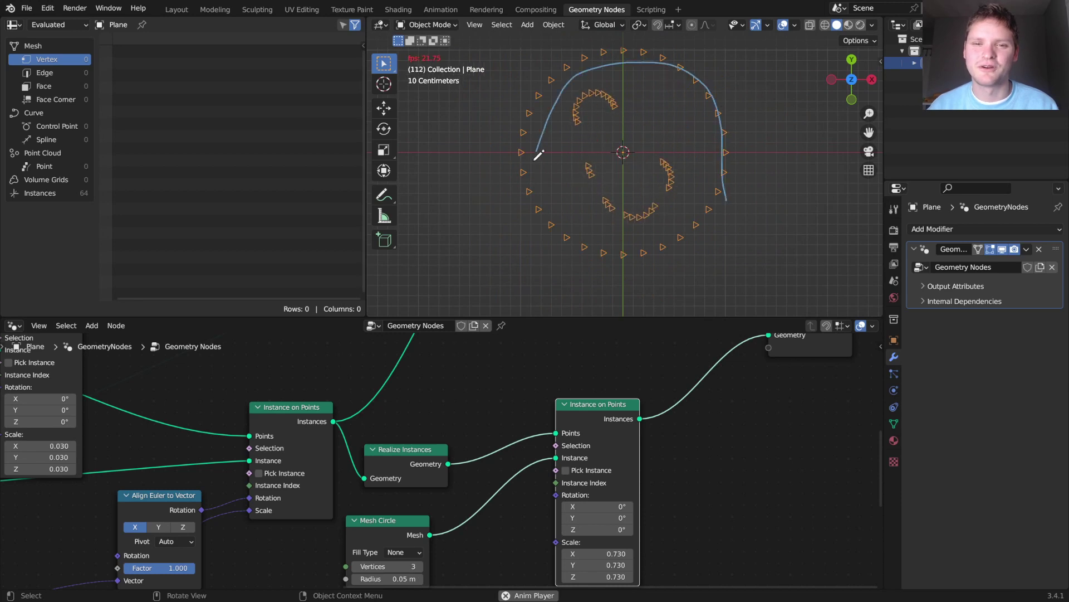
Add an Endpoint Selection node and connect it to the Selection of the triangles' Instance on Points
middle_drag(507, 456, 600, 349)
key(shift+a)
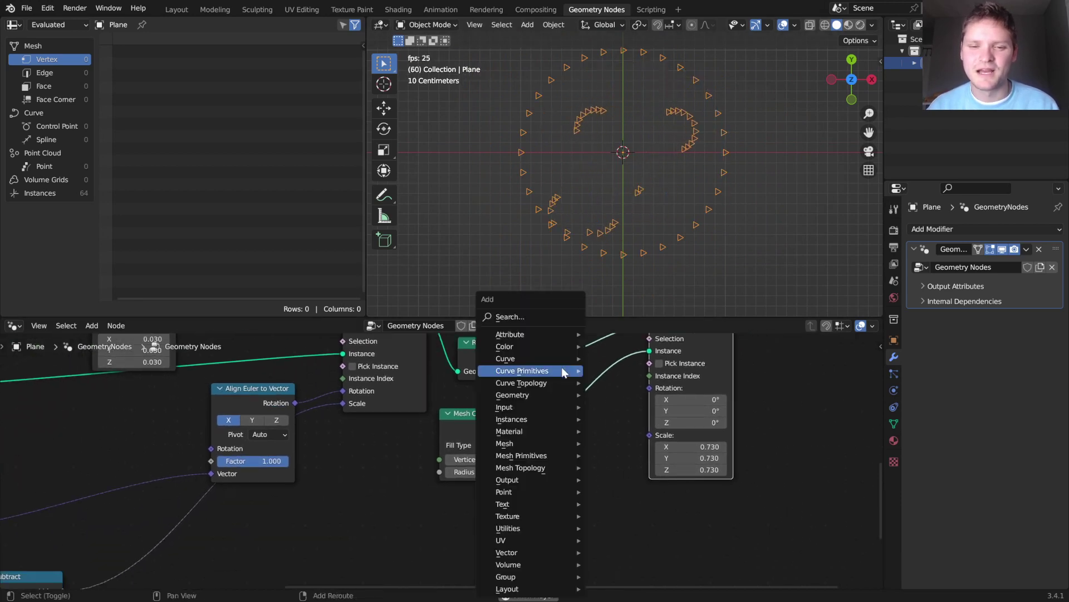
click(527, 314)
text(endp)
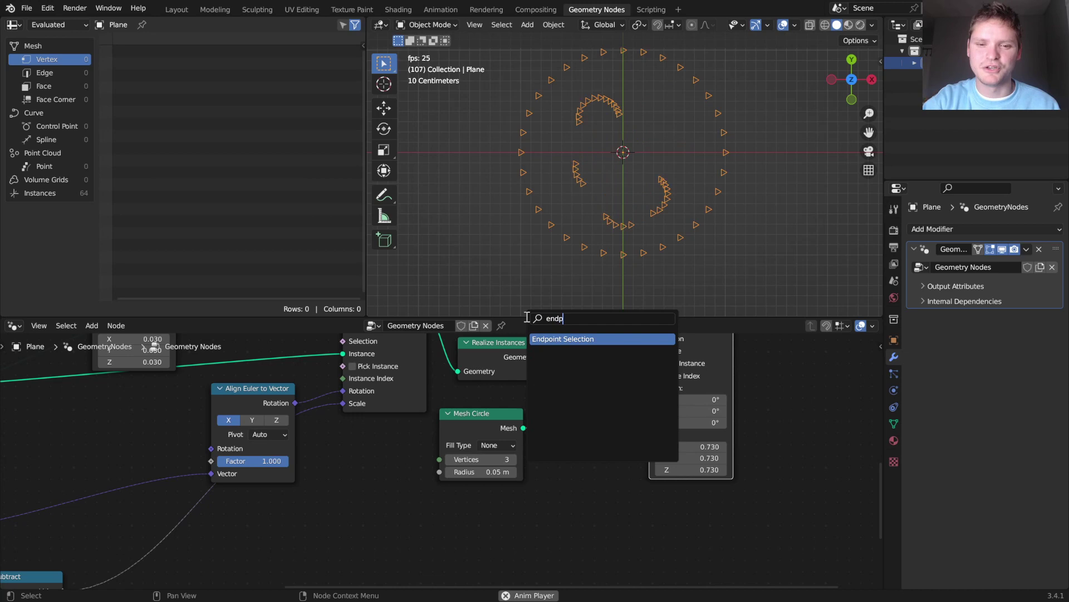
key(Return)
click(436, 515)
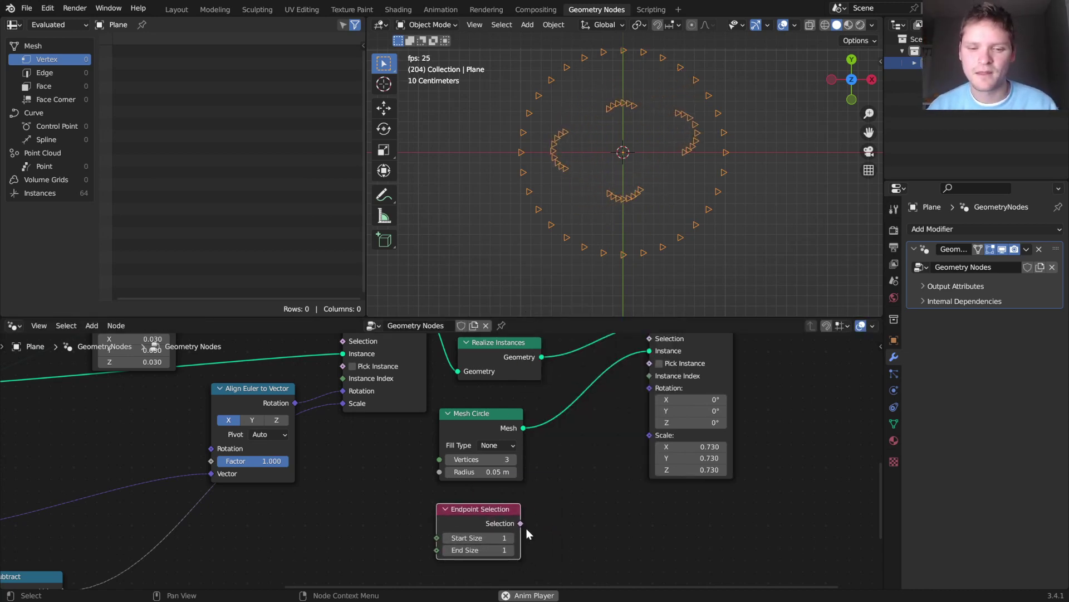
drag(520, 523, 650, 449)
middle_drag(518, 544, 563, 414)
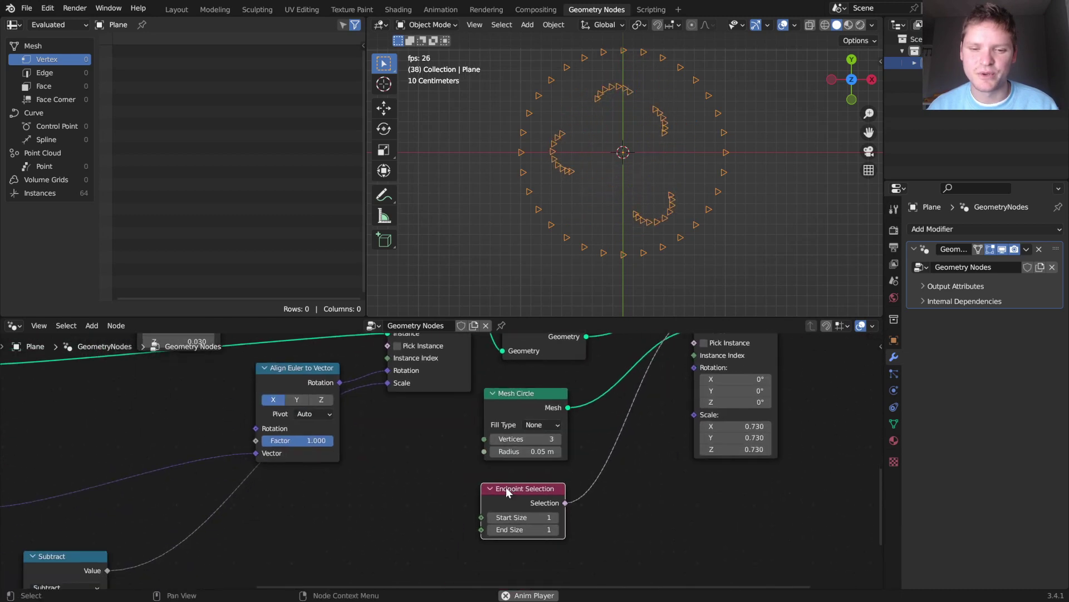
Set the Endpoint Selection's Start Size to 0 and move the node away from below the Mesh Circle
click(491, 517)
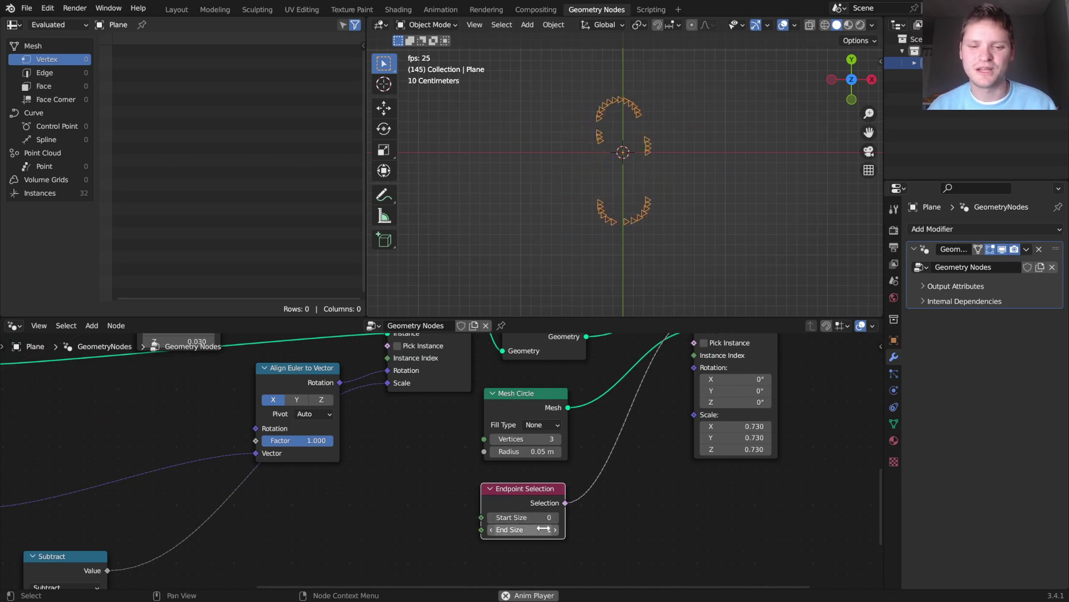
middle_drag(628, 429, 578, 482)
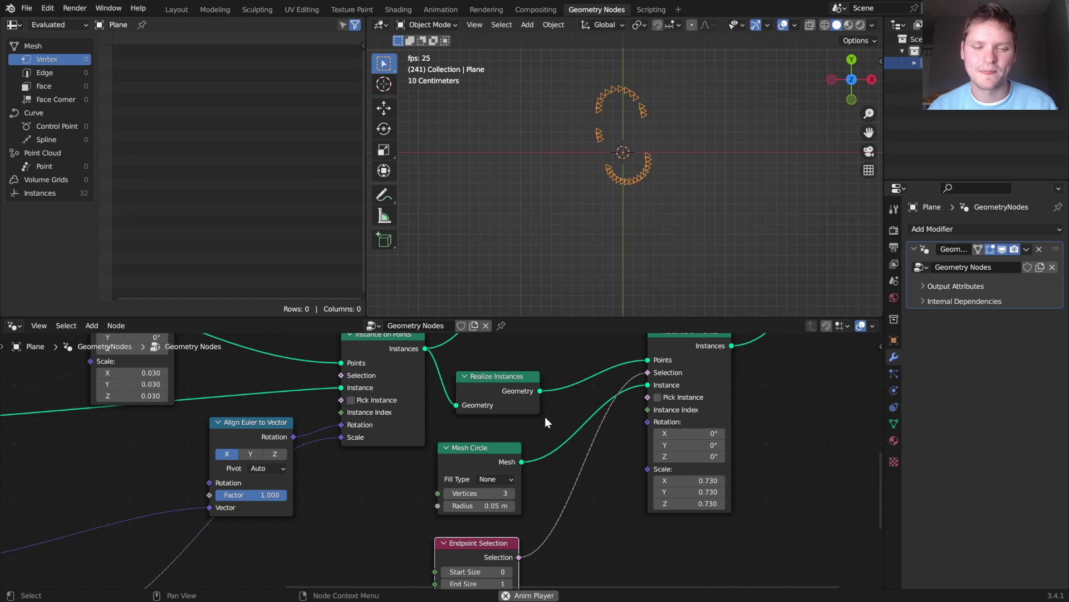
drag(473, 542, 358, 533)
middle_drag(336, 474, 373, 427)
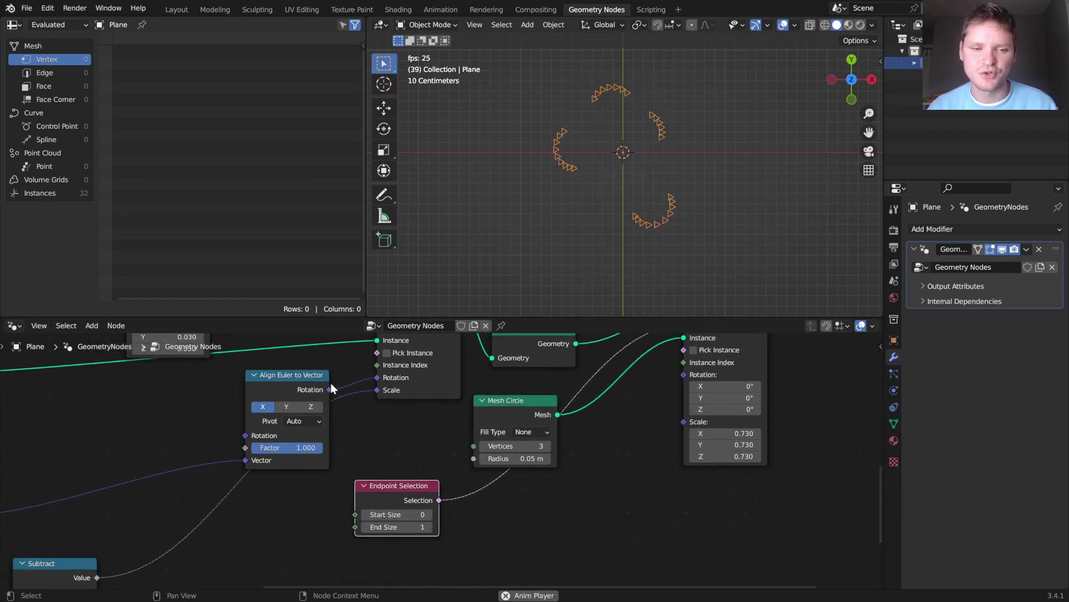
Duplicate the Align Euler to Vector node and connect the copy to the Rotation of the triangles' Instance on Points
key(shift+d)
click(623, 482)
drag(620, 474, 690, 378)
middle_drag(659, 427, 723, 370)
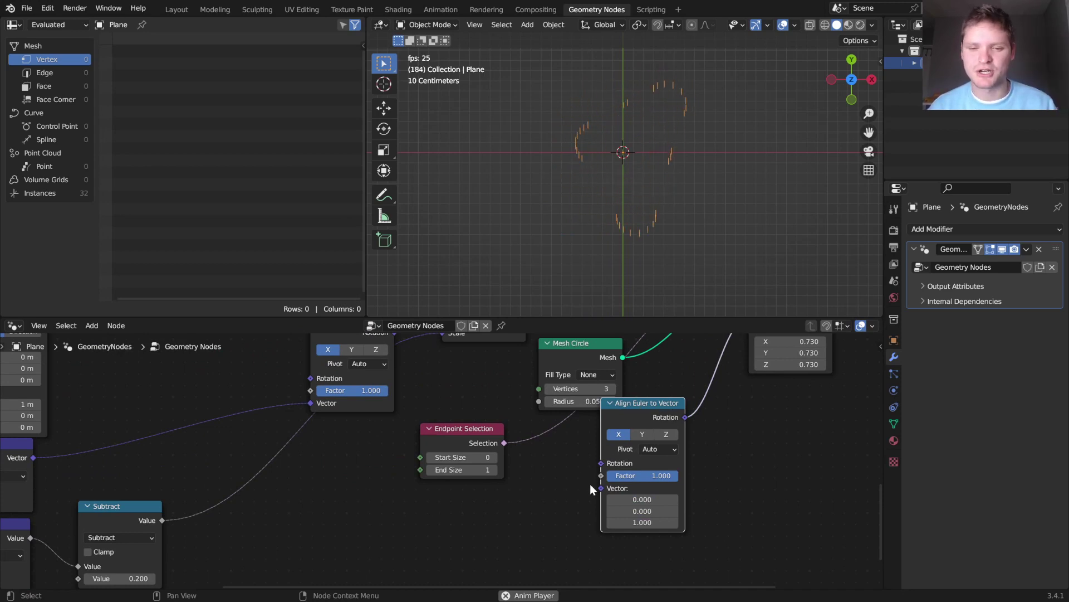
Add a Curve Tangent node feeding the Vector input of the duplicated Align Euler to Vector
drag(601, 488, 455, 511)
text(cur)
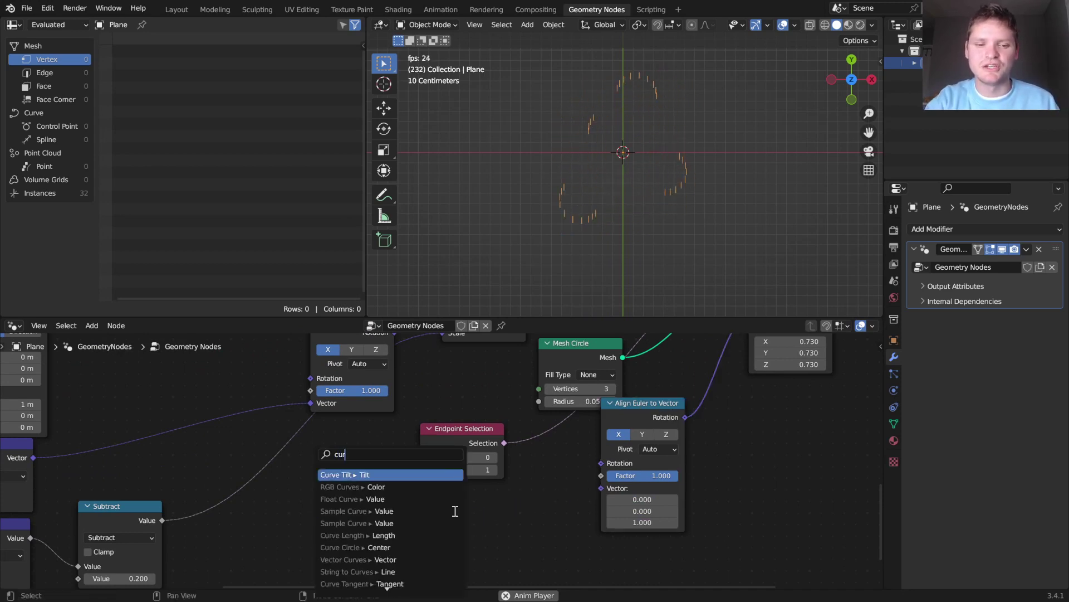
text(ve tan)
key(Return)
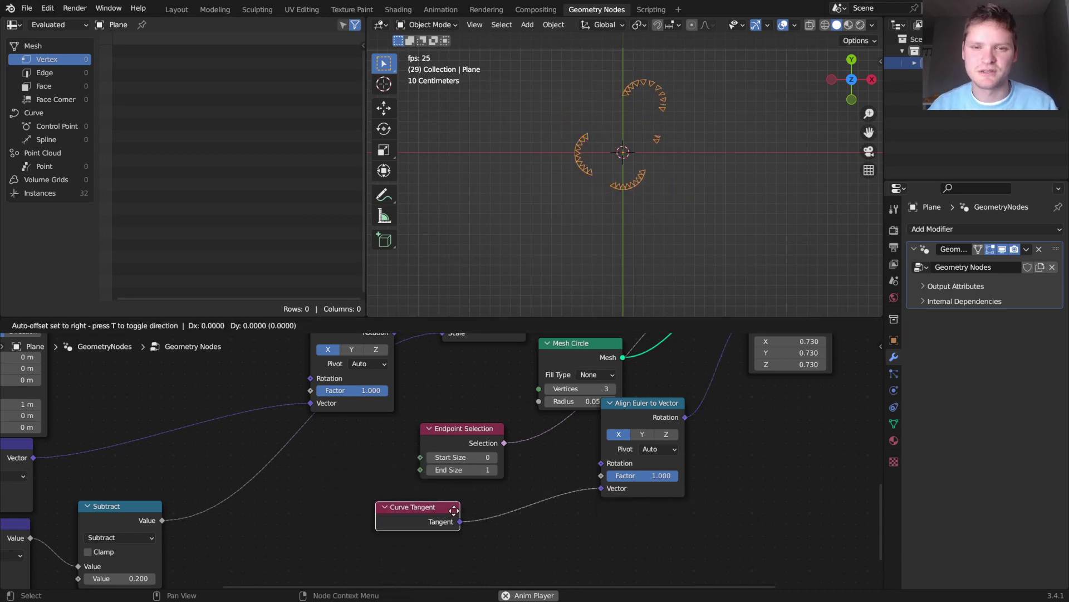
click(454, 509)
Connect the triangles' Instance on Points to Join Geometry, output the joined result and stop the playback
middle_drag(727, 394, 560, 462)
scroll(563, 460, down, 5)
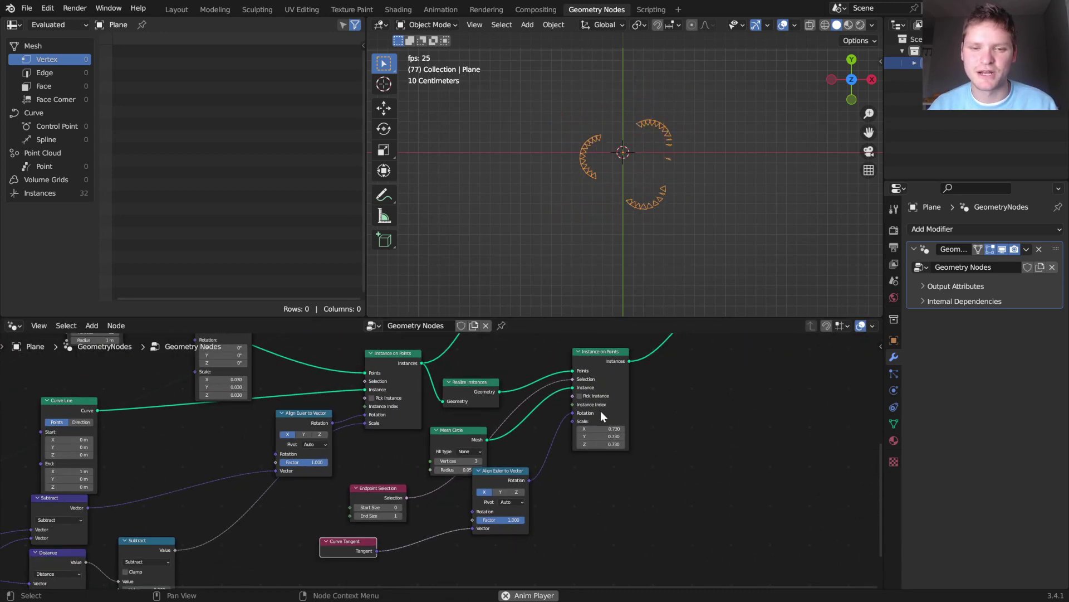
middle_drag(600, 410, 540, 553)
alt+right_drag(543, 500, 544, 499)
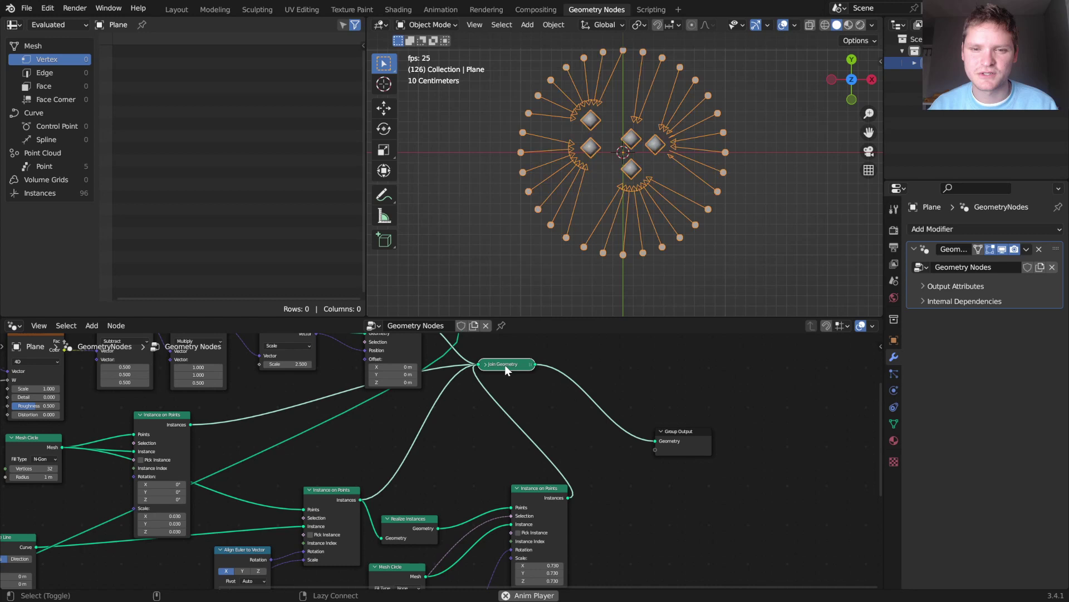
key(space)
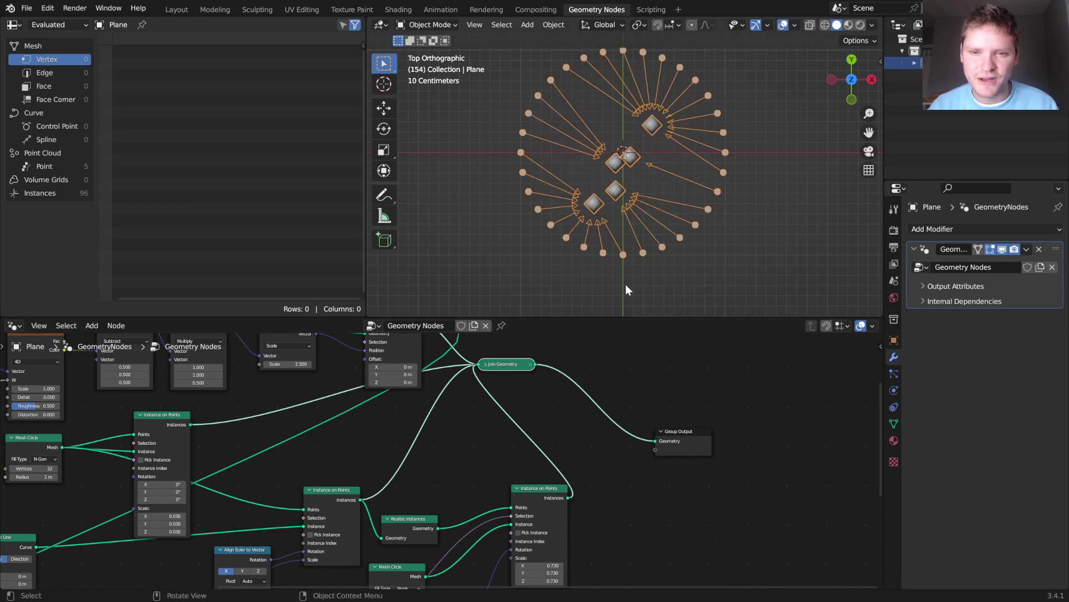
Check the arrows' motion in perspective and set the Z value of the Multiply node's second vector to 0.000
middle_drag(433, 423, 653, 354)
scroll(680, 145, up, 3)
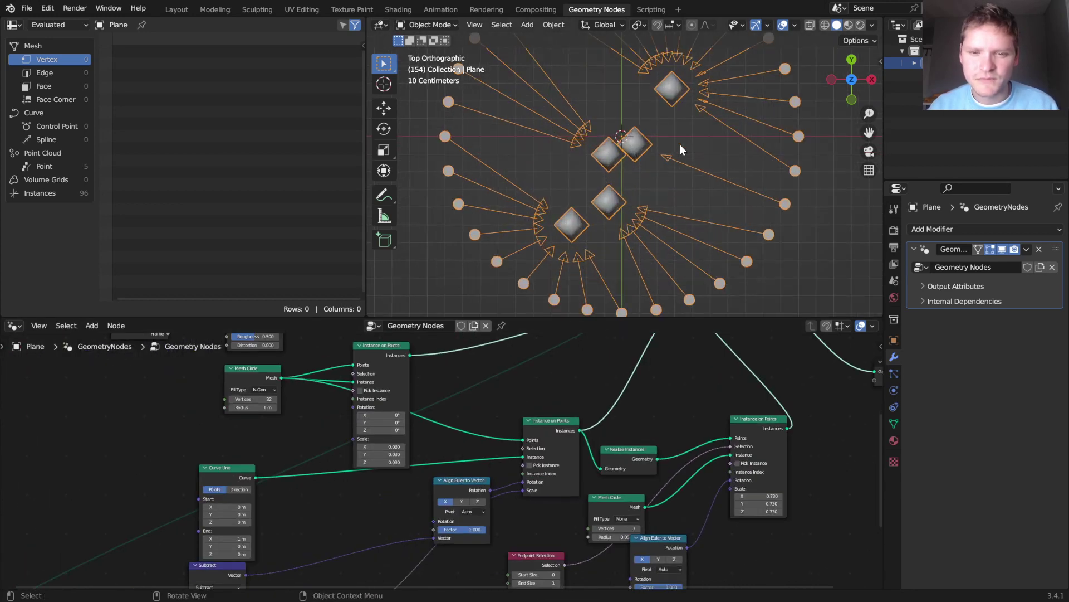
middle_drag(624, 475, 616, 377)
middle_drag(670, 189, 680, 98)
key(space)
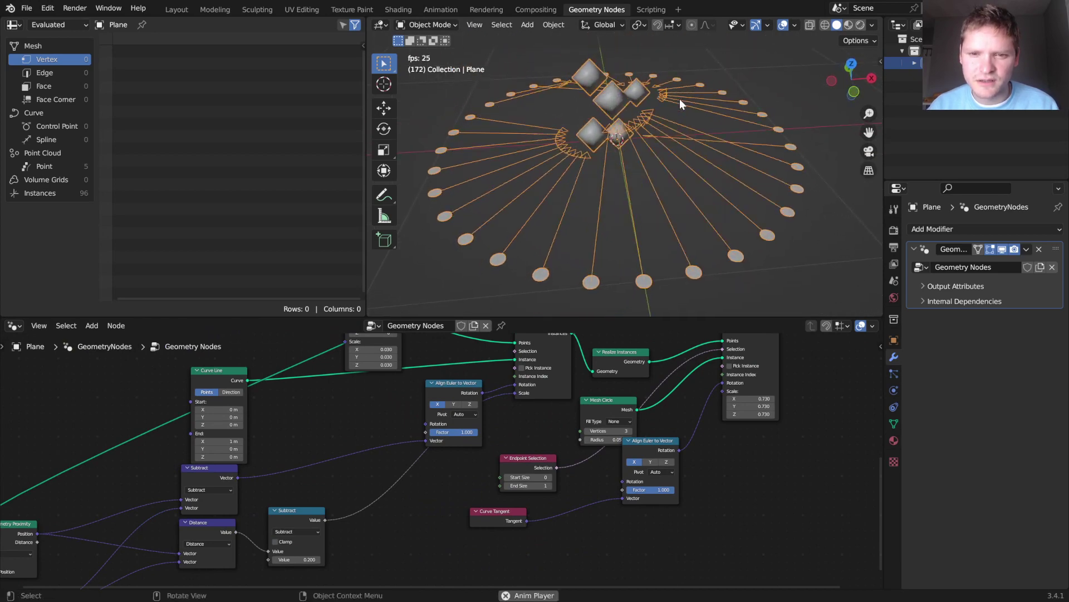
key(space)
middle_drag(686, 419, 651, 588)
middle_drag(552, 416, 590, 483)
scroll(485, 423, up, 2)
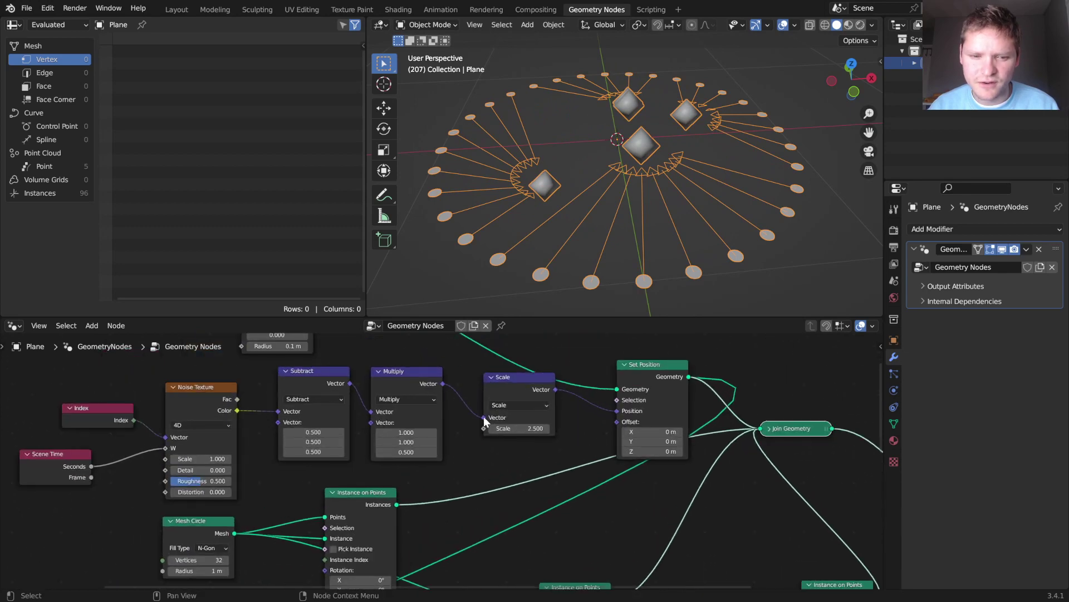
text(0)
key(Return)
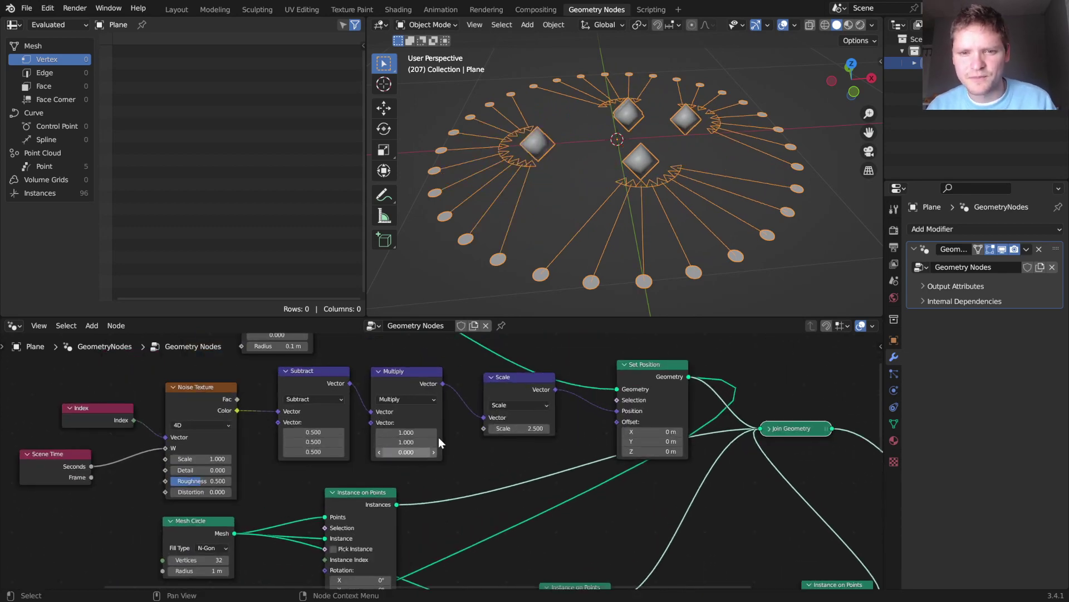
Play the animation from the top view and set the dot ring's Mesh Circle to 25 vertices
key(space)
click(853, 66)
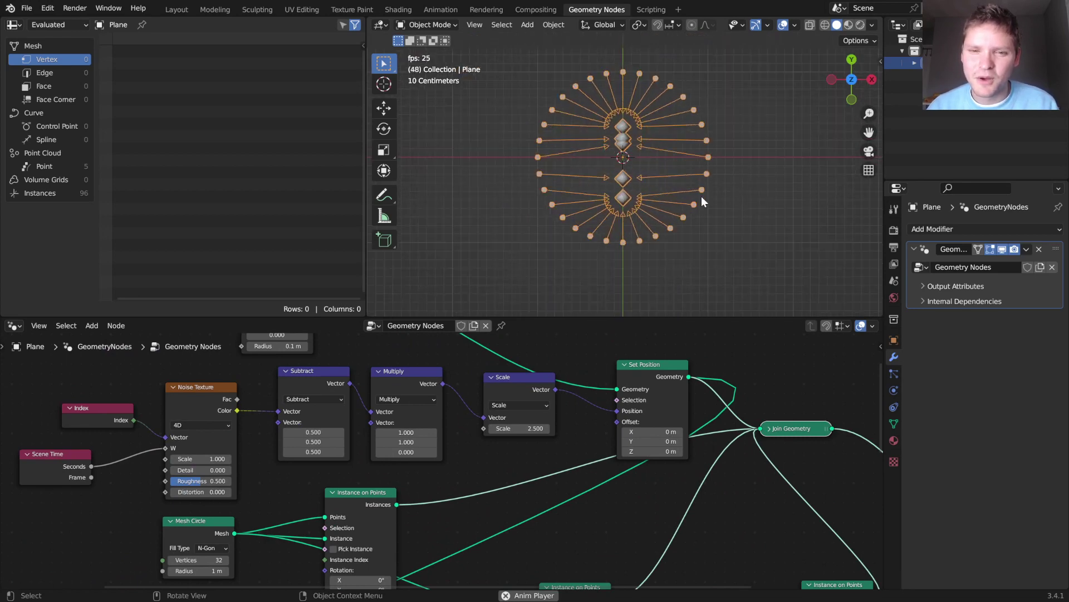
middle_drag(487, 533, 689, 473)
drag(419, 499, 389, 498)
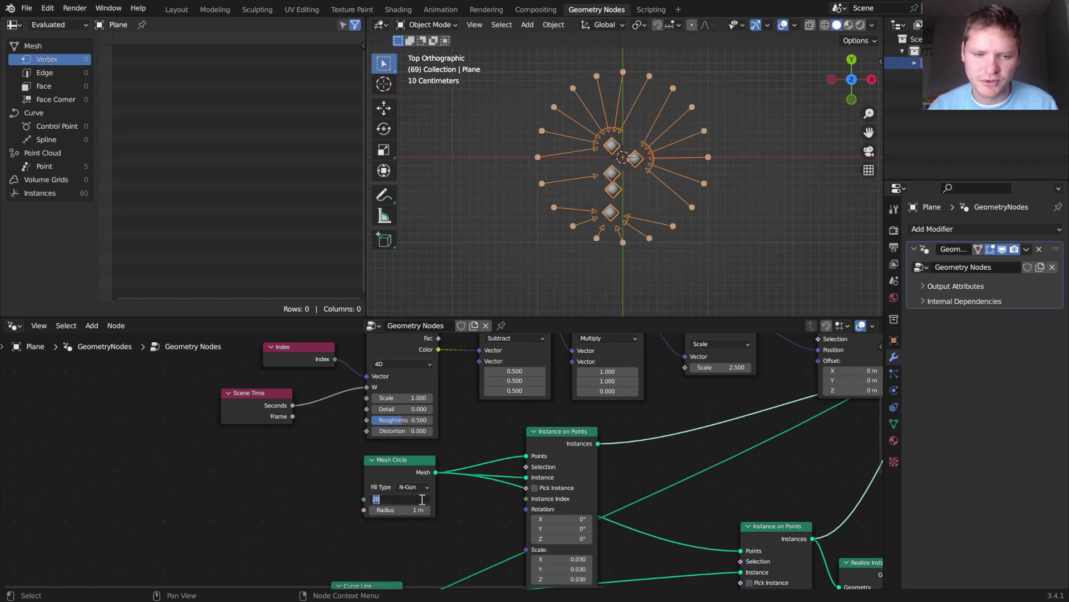
key(Return)
Set the value of the Math Subtract node after Distance to 0.270 and play the animation
middle_drag(465, 465, 457, 262)
middle_drag(467, 543, 465, 411)
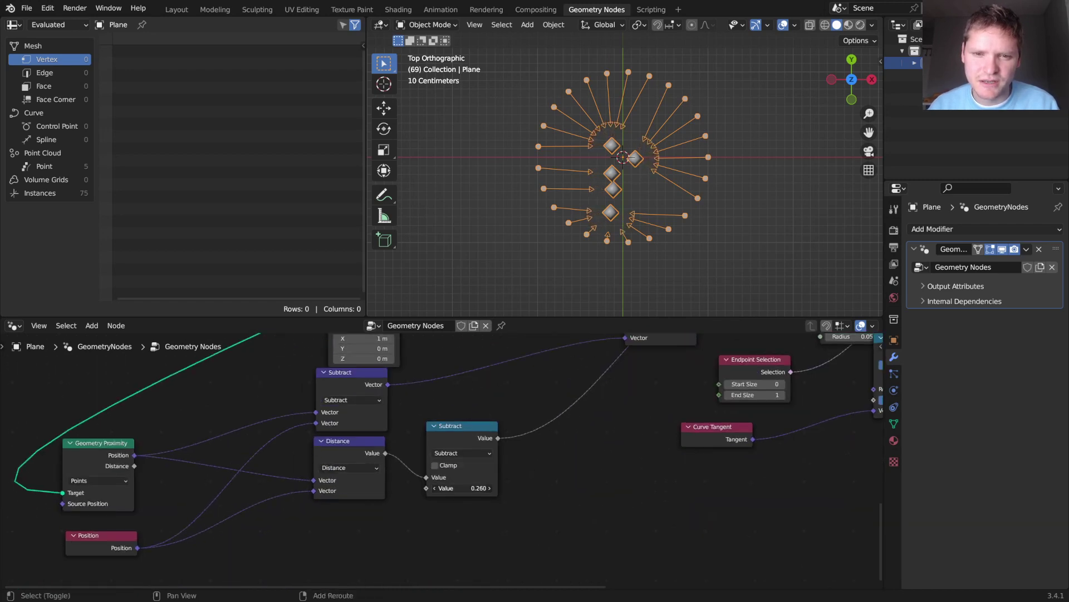
key(space)
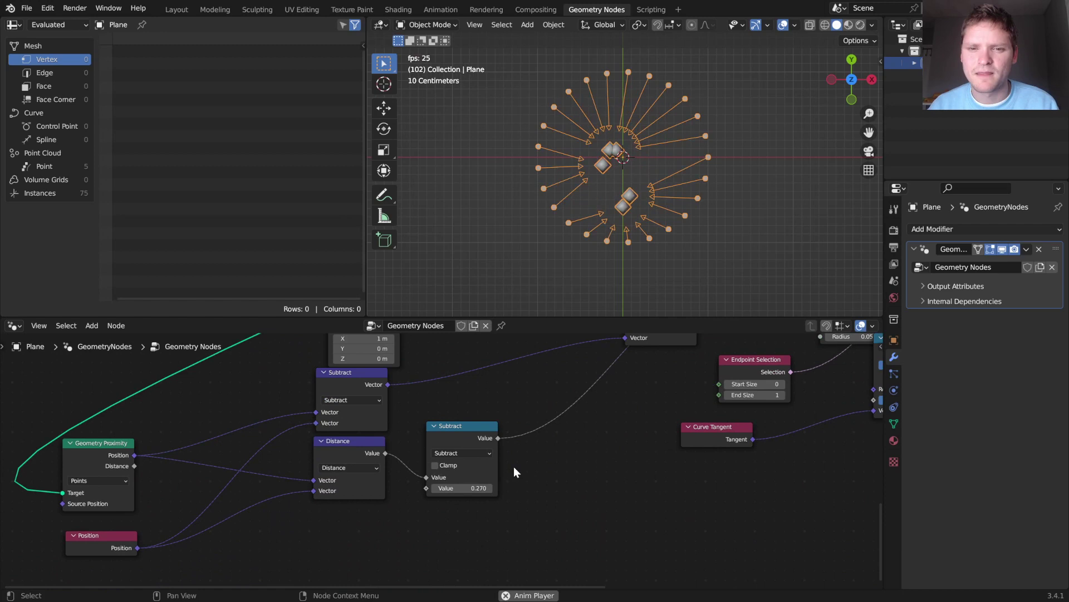
Stop the playback and compare the arrows with the viewport overlays hidden and shown
key(space)
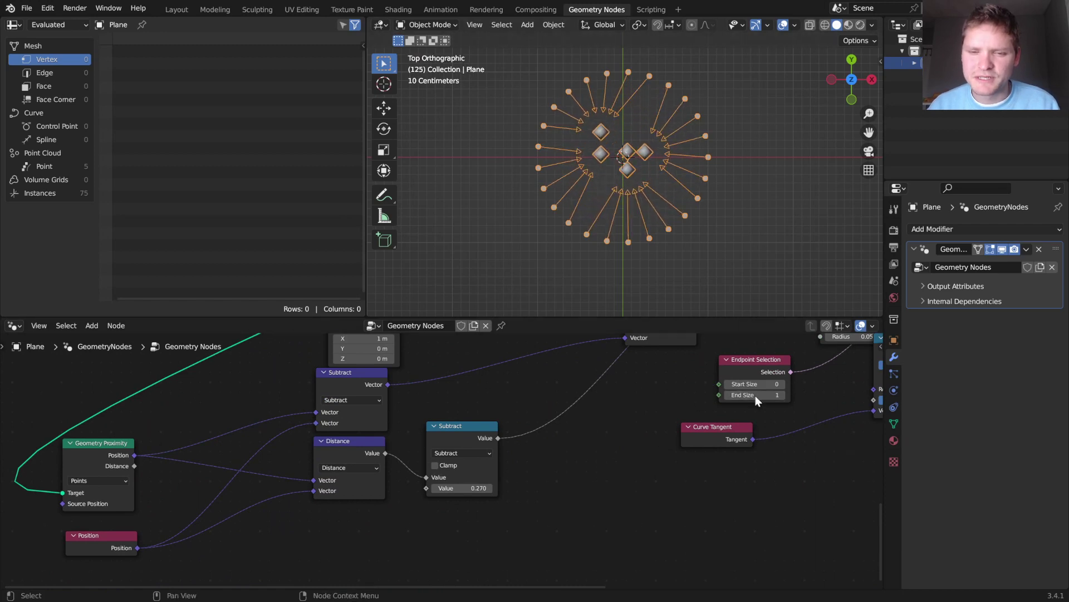
scroll(755, 395, down, 3)
middle_drag(759, 394, 321, 484)
click(783, 25)
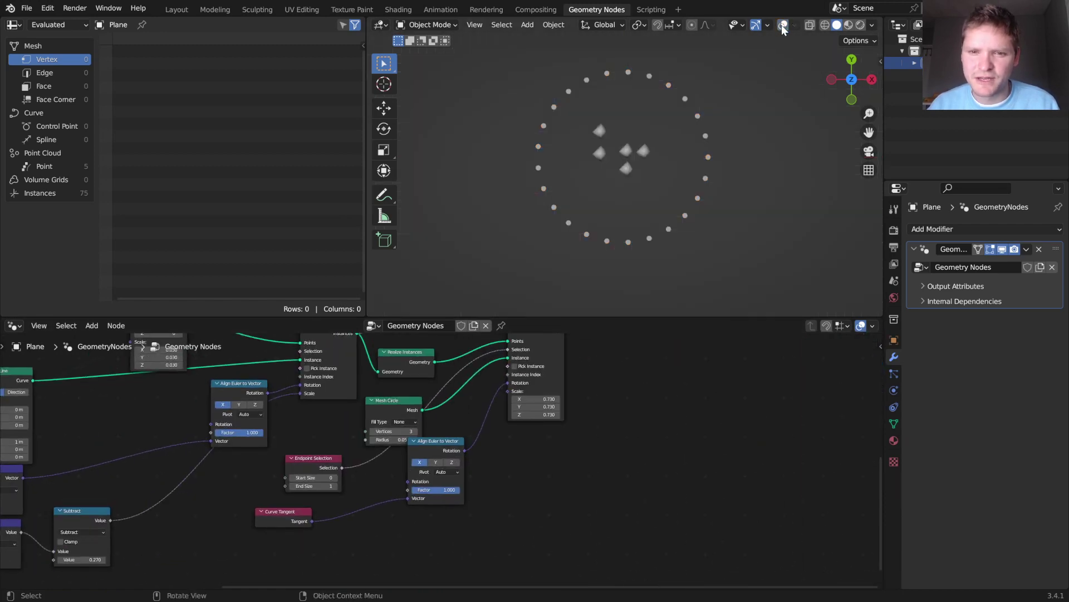
click(783, 26)
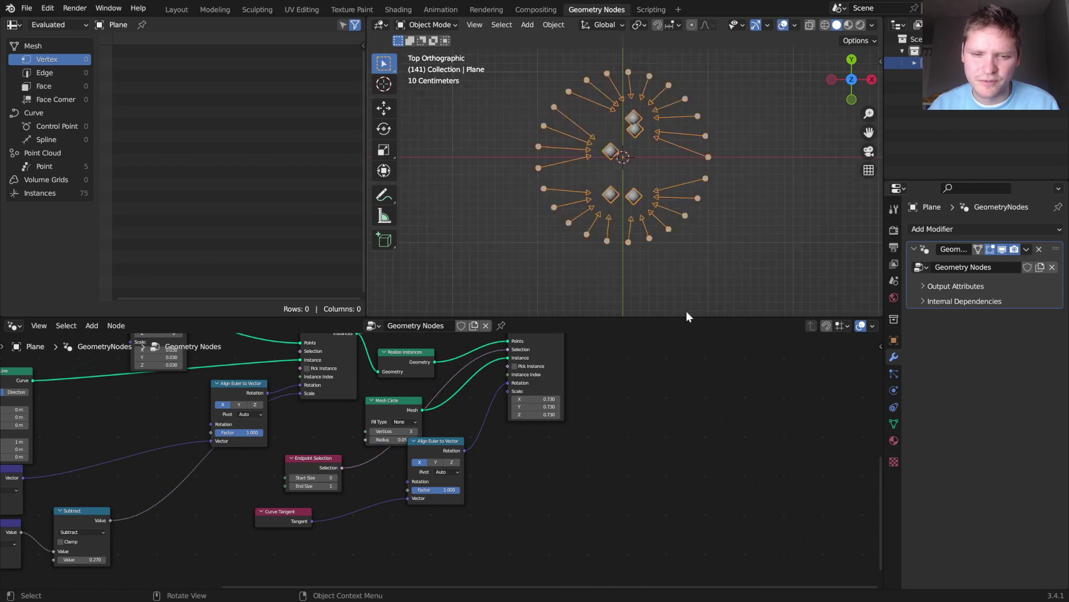
Set the fill type of the arrowhead triangles' Mesh Circle to N-Gon
middle_drag(463, 457, 463, 503)
middle_drag(511, 399, 521, 450)
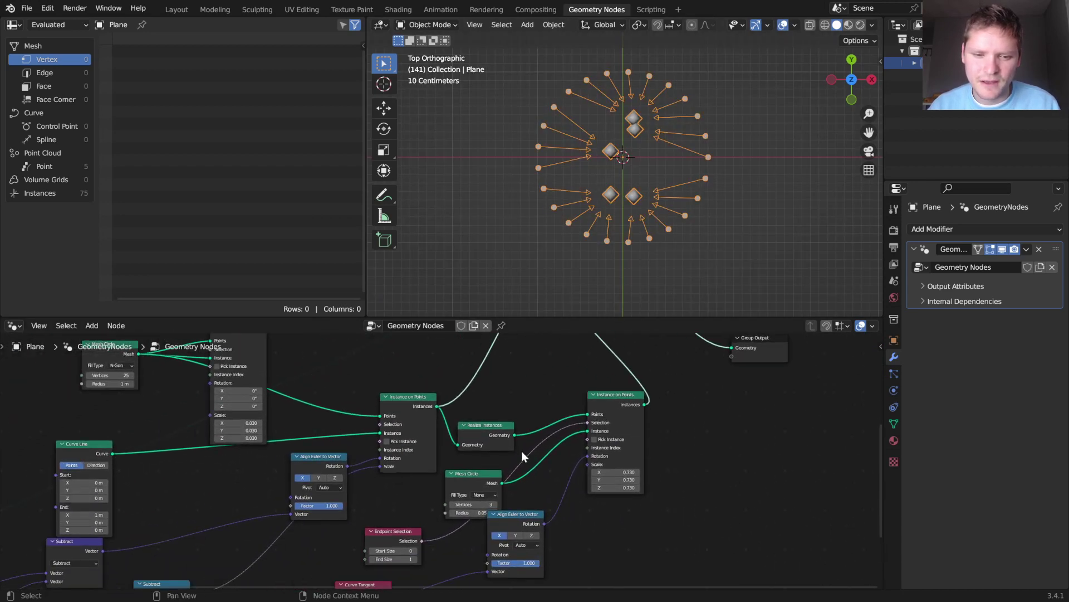
scroll(497, 496, up, 2)
click(495, 513)
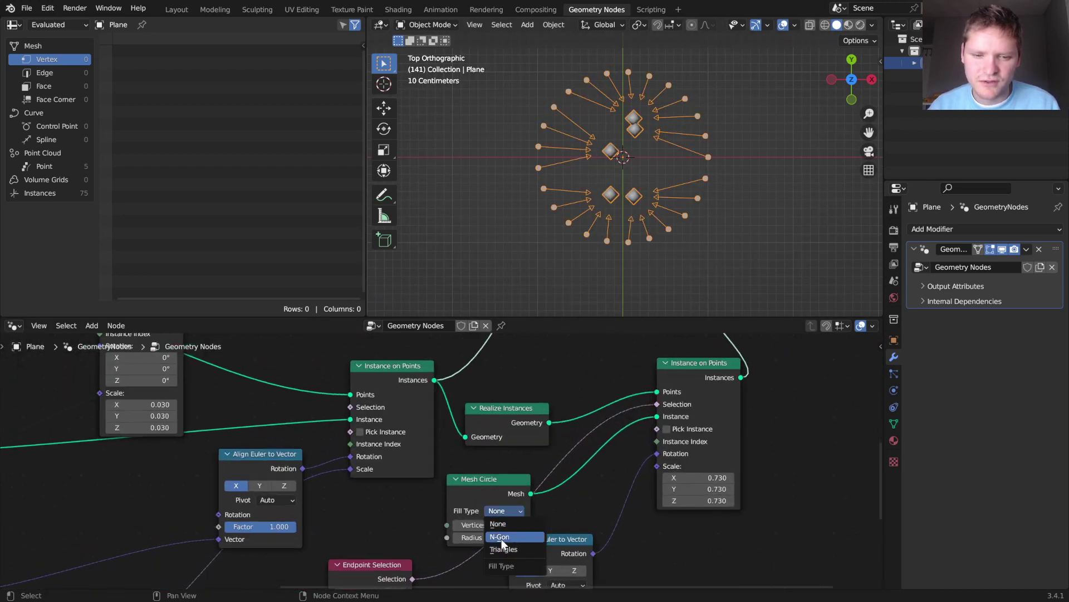
click(501, 539)
Add a Curve to Mesh node beside the arrowheads' Instance on Points node
middle_drag(499, 489, 650, 304)
scroll(607, 572, down, 4)
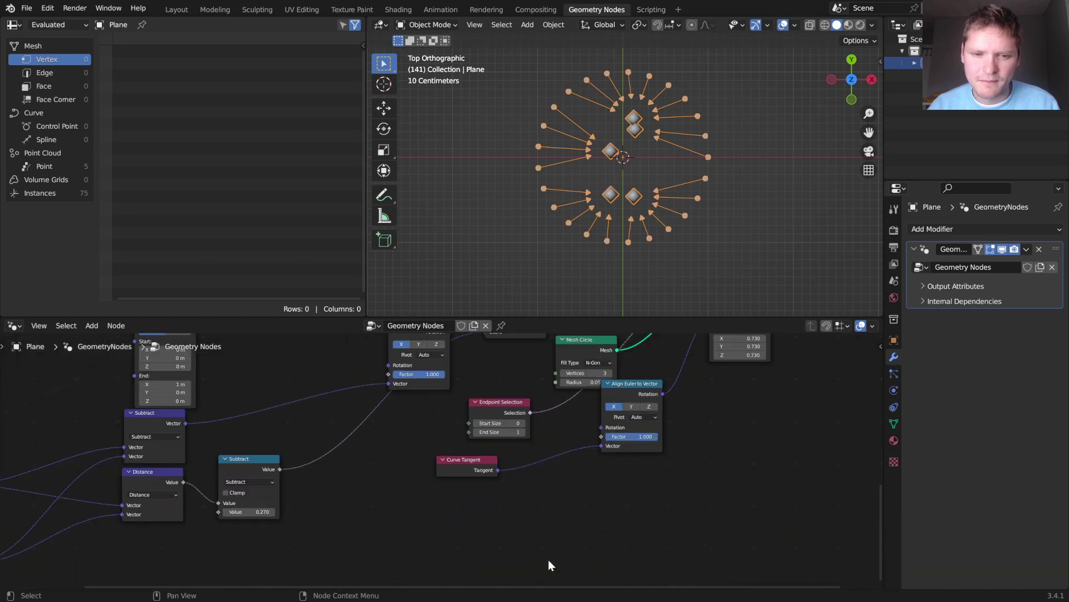
middle_drag(508, 409, 475, 516)
drag(567, 393, 564, 383)
middle_drag(597, 400, 360, 485)
key(shift+a)
click(458, 319)
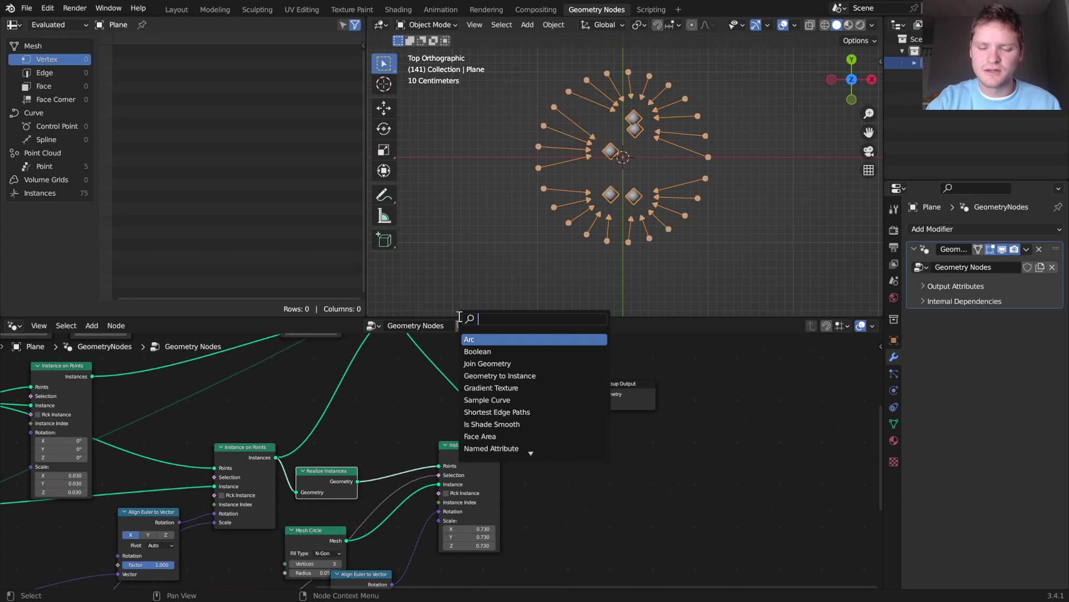
key(Return)
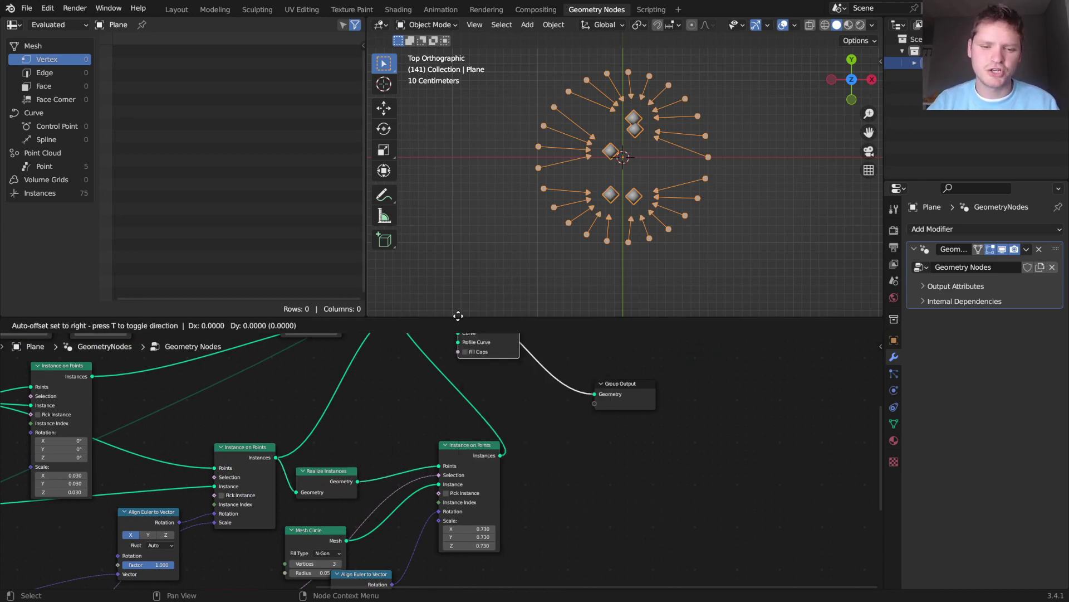
click(542, 469)
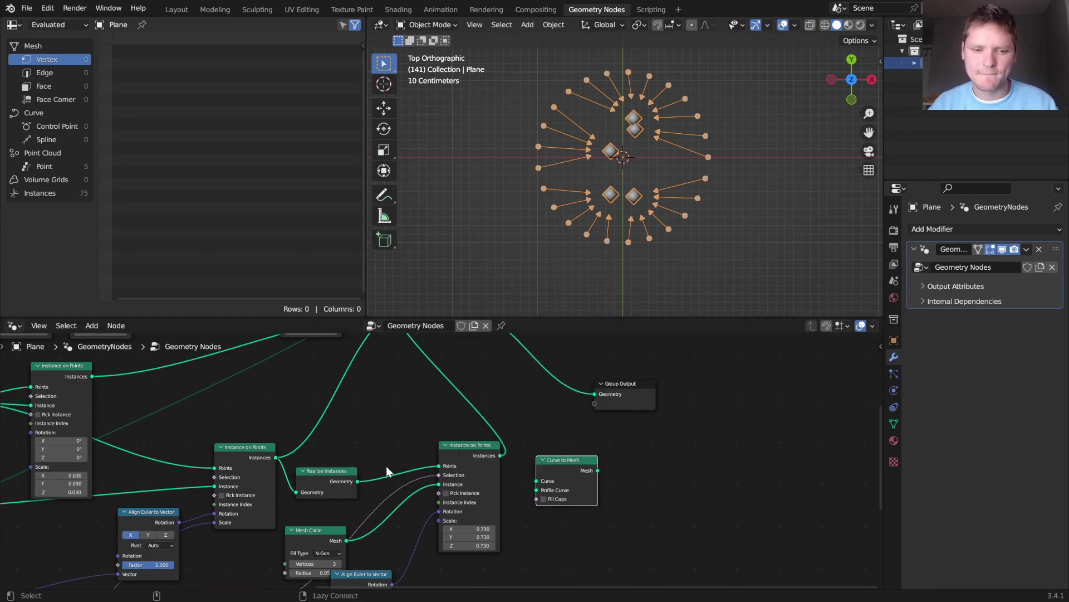
Connect Realize Instances to the Curve input of Curve to Mesh and the triangle's Mesh Circle to its Profile Curve
click(543, 460)
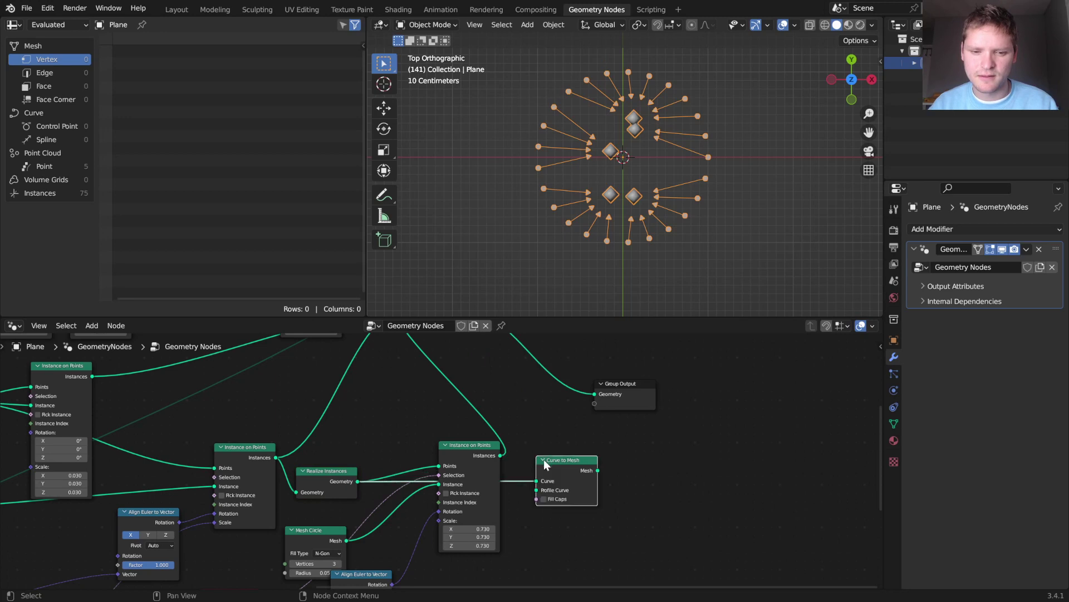
drag(543, 459, 555, 457)
drag(346, 540, 550, 490)
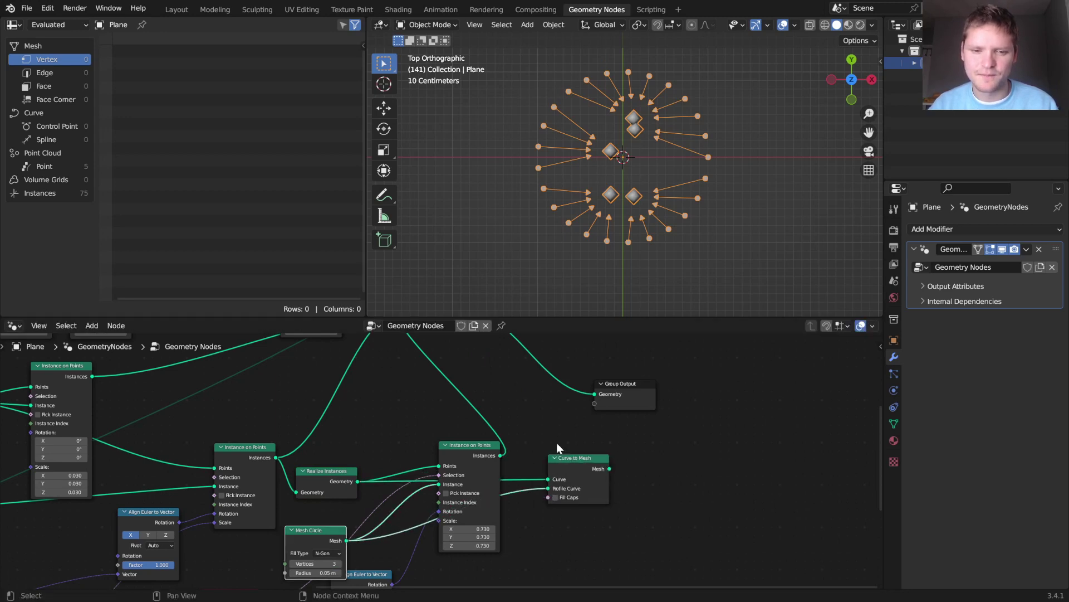
Connect the Curve to Mesh output to the Join Geometry node
middle_drag(564, 446, 577, 498)
scroll(580, 499, down, 1)
alt+right_drag(456, 378, 455, 378)
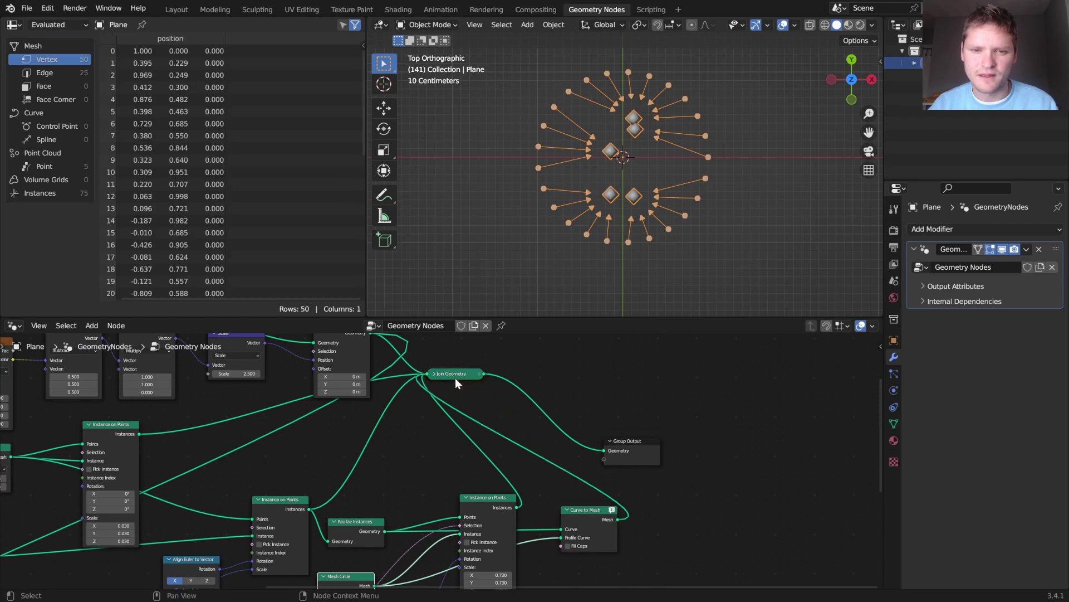
Add a Curve Circle node and connect it to the Profile Curve input of Curve to Mesh in place of the Mesh Circle
middle_drag(564, 490, 558, 446)
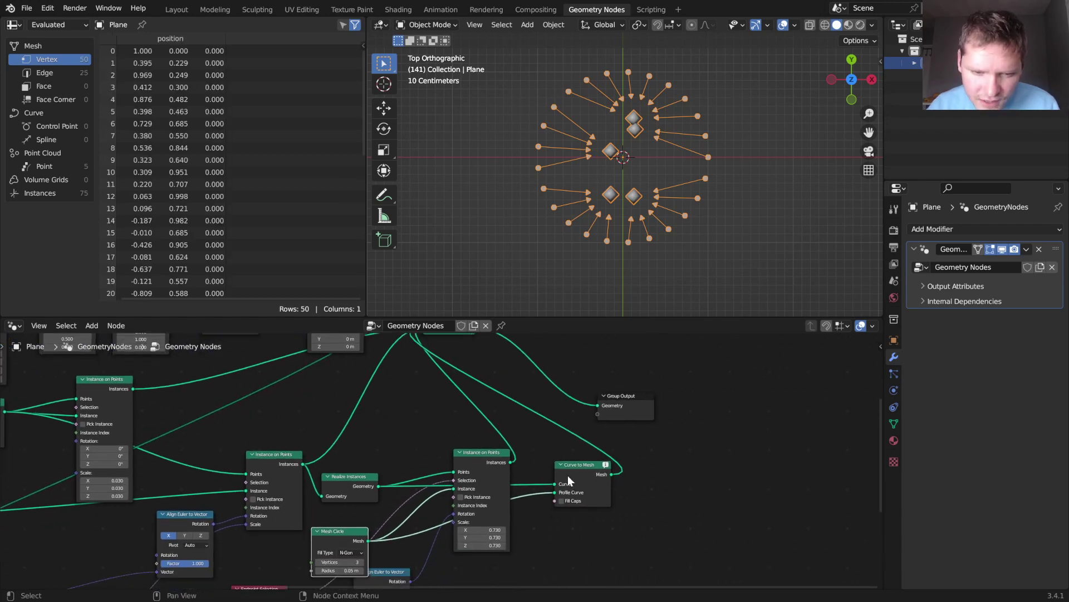
scroll(567, 476, up, 1)
shift+scroll(567, 476, down, 2)
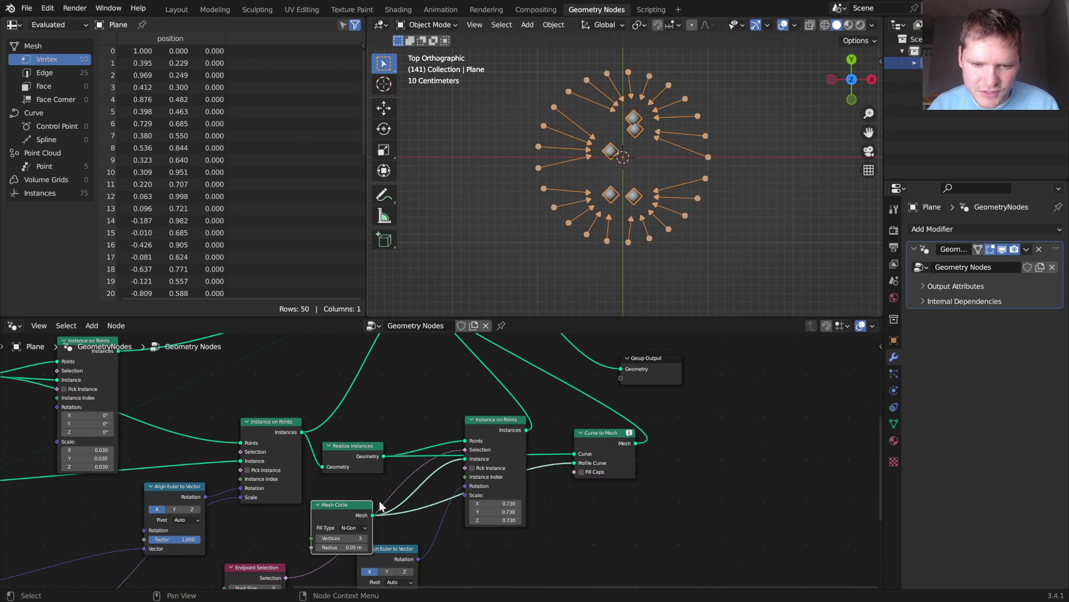
key(shift+a)
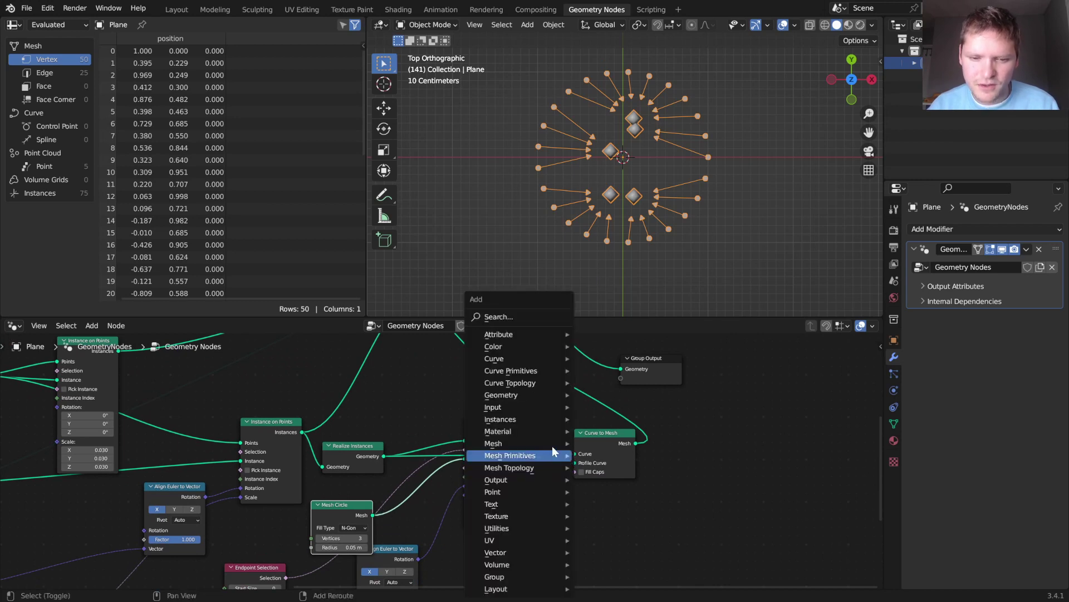
click(510, 317)
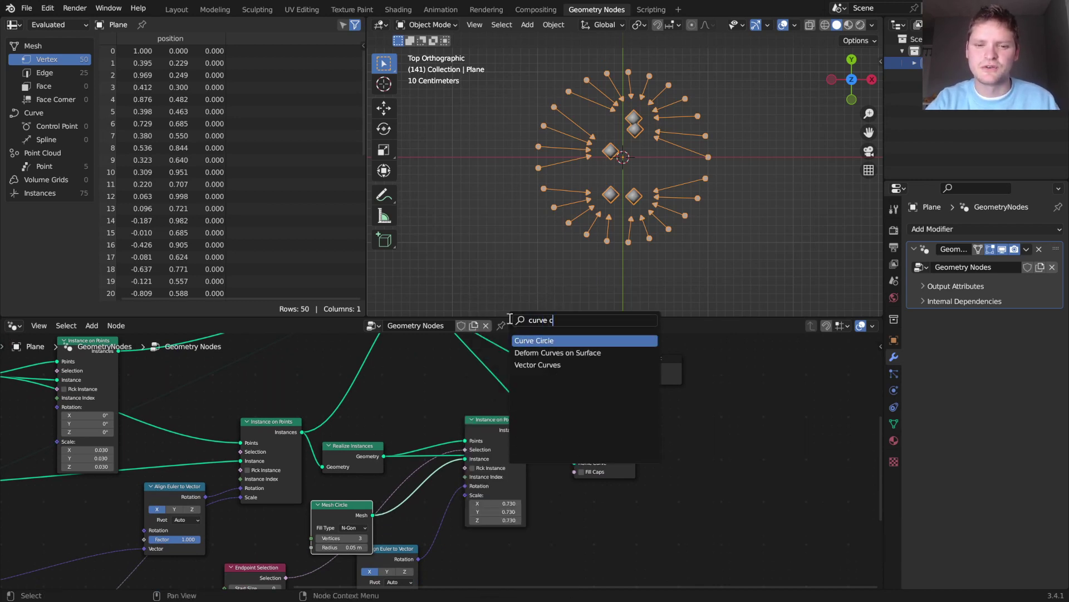
key(Return)
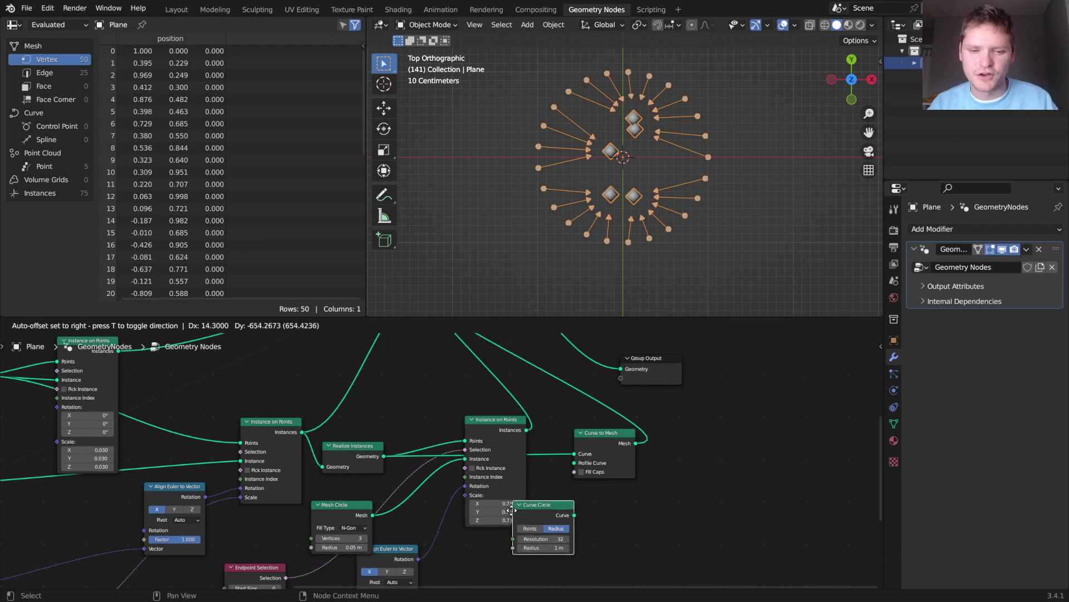
click(475, 536)
alt+right_drag(565, 493, 578, 474)
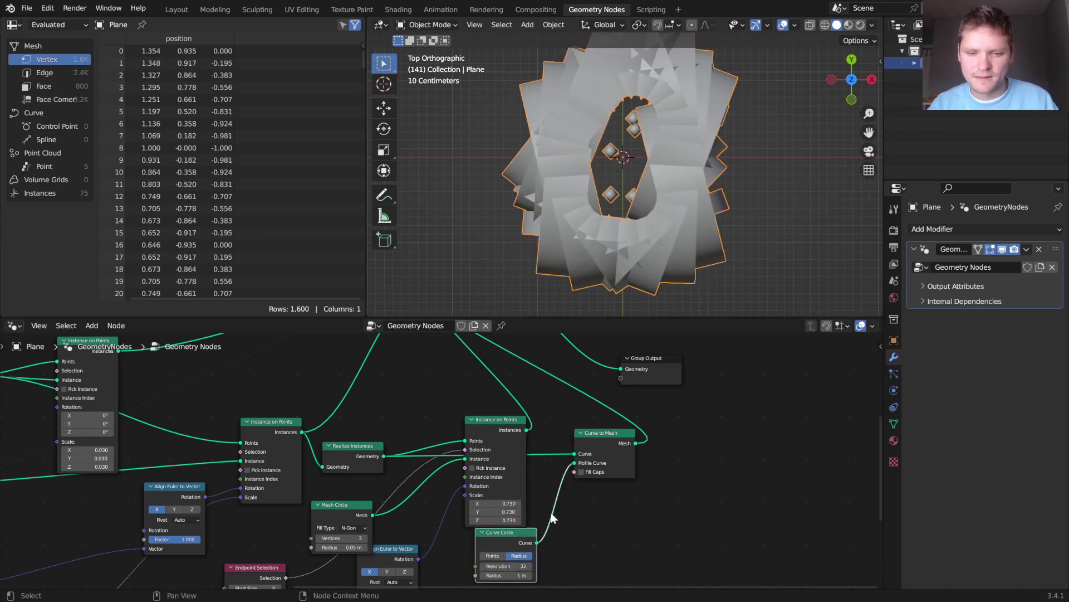
Try a Curve Circle radius of 0.1 m and settle on 0.01 m for the arrow shafts' profile
middle_drag(551, 512, 577, 426)
text(0.1)
key(Return)
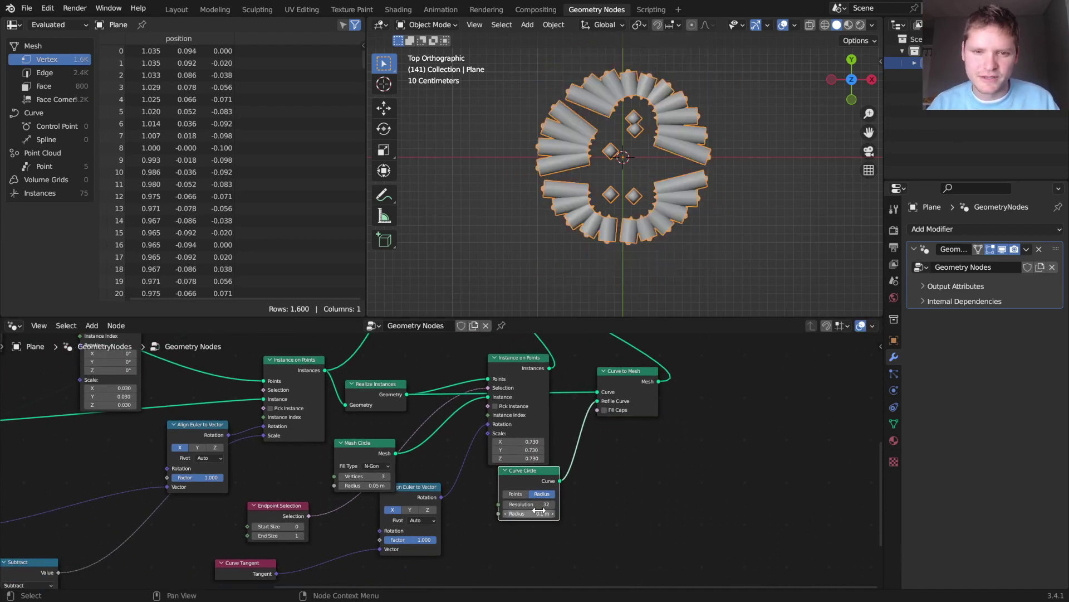
text(0.01)
key(Return)
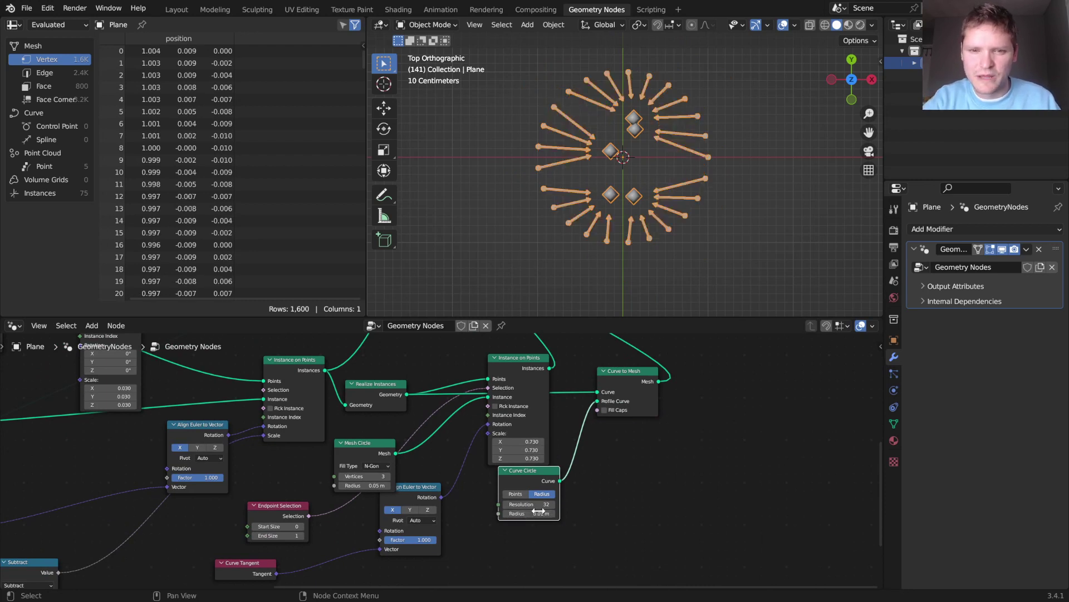
Deselect the object and play the animation briefly to check the thickened arrow shafts
click(722, 209)
key(space)
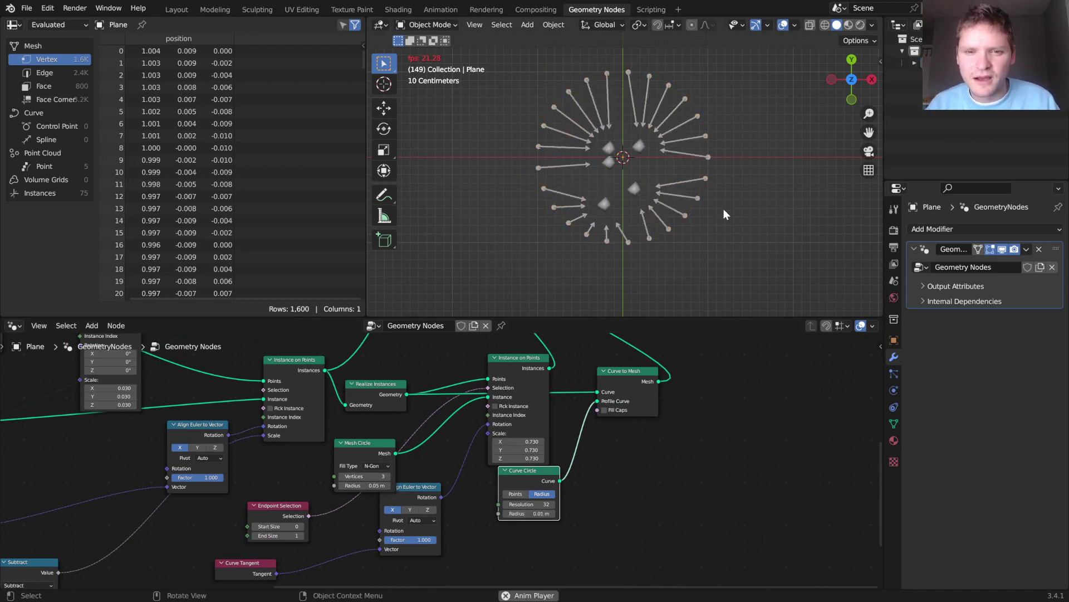
key(space)
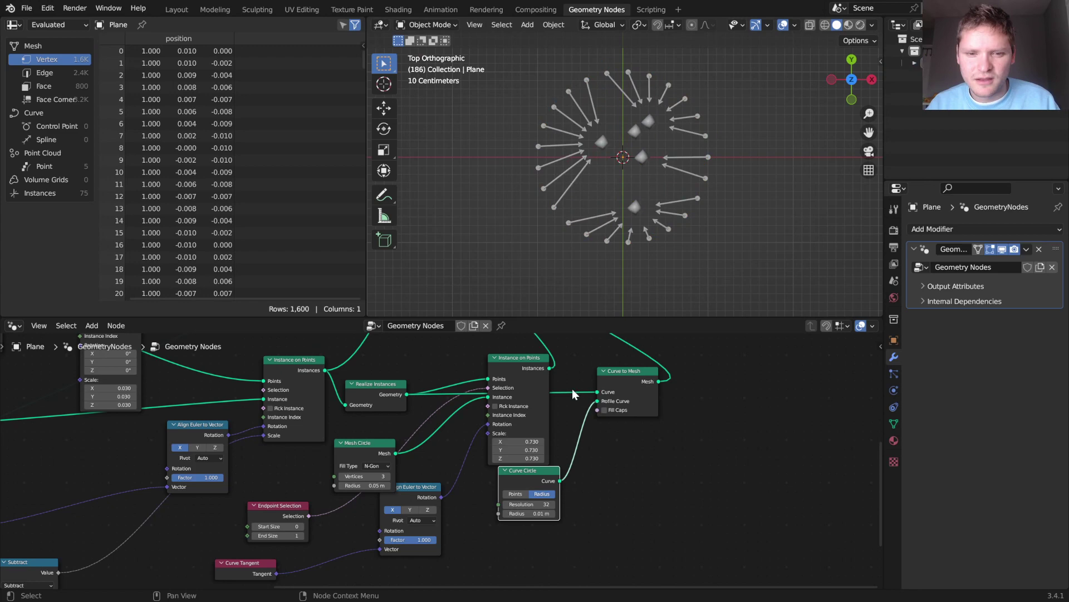
Move the moving points' Set Position node away from Join Geometry to make room for another node
middle_drag(574, 393, 607, 568)
middle_drag(442, 396, 484, 489)
drag(446, 442, 317, 402)
key(shift+a)
click(413, 318)
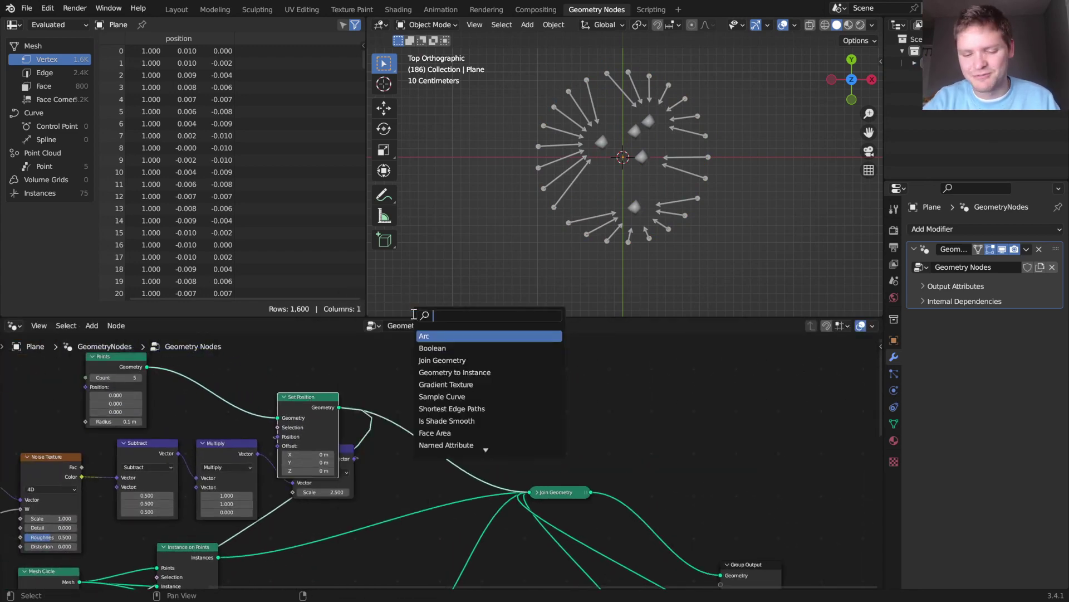
text(instance eon)
key(Return)
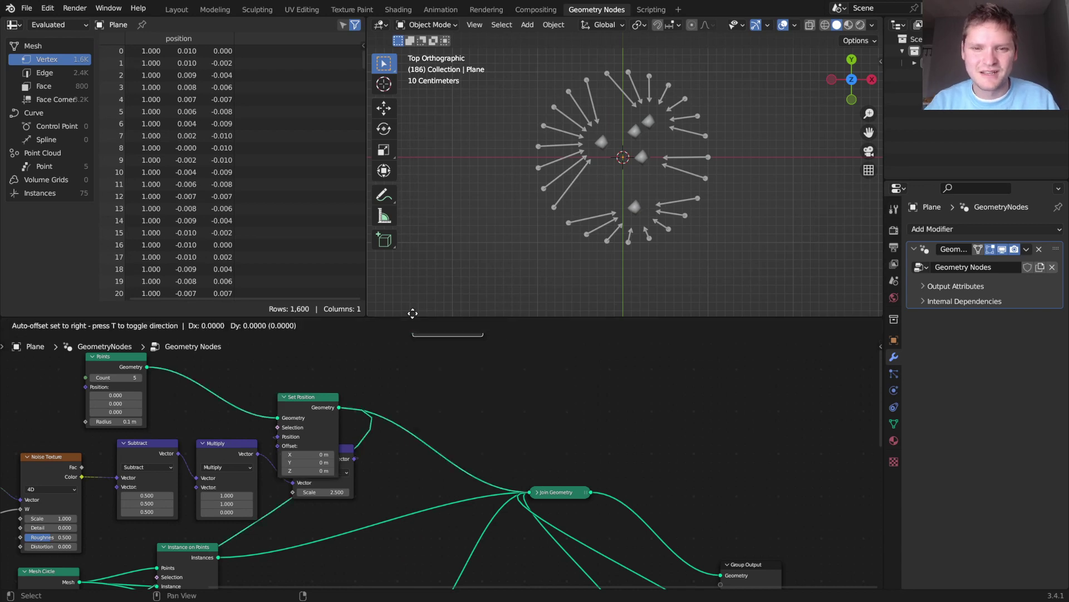
key(Escape)
Insert an Instance on Points node between the moving points' Set Position and Join Geometry
key(shift+a)
click(409, 316)
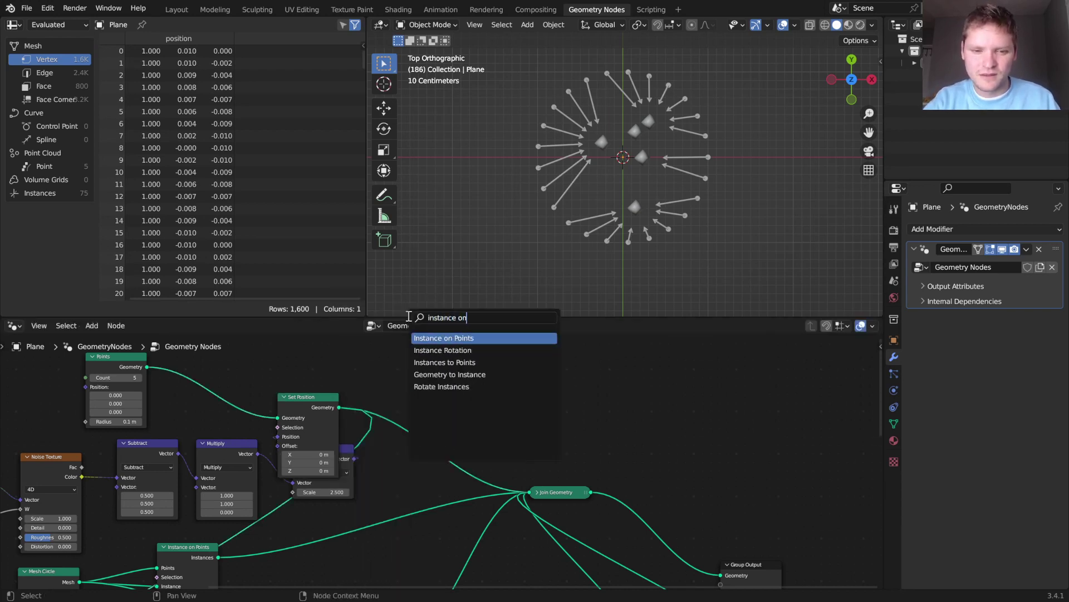
key(Return)
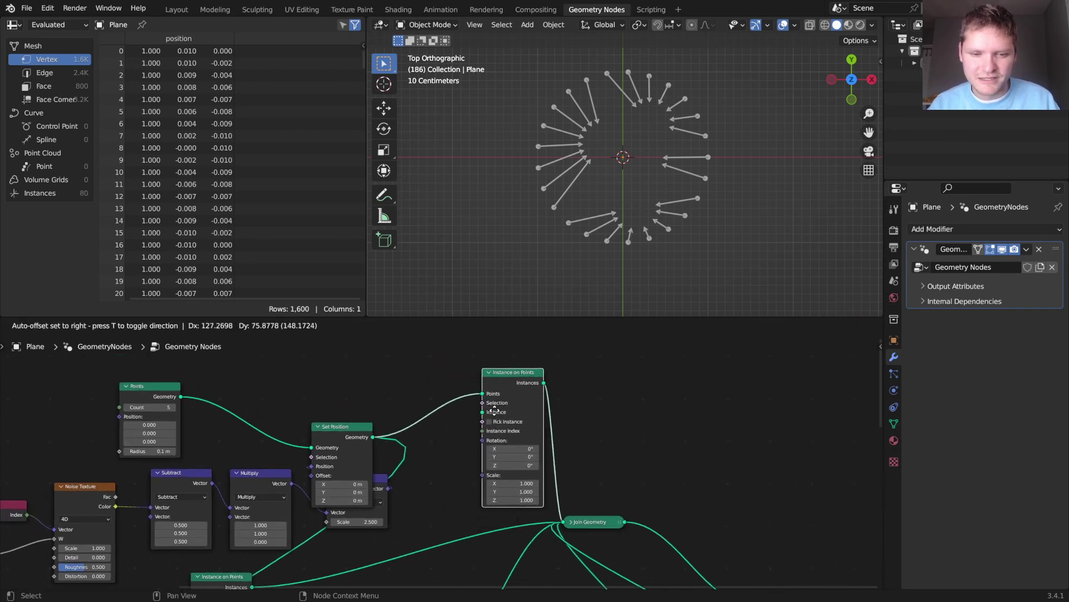
click(494, 411)
Feed a new Mesh Circle with N-Gon fill and a 0.08 m radius into the Instance input of the moving points' Instance on Points
drag(355, 380, 356, 381)
text(cir)
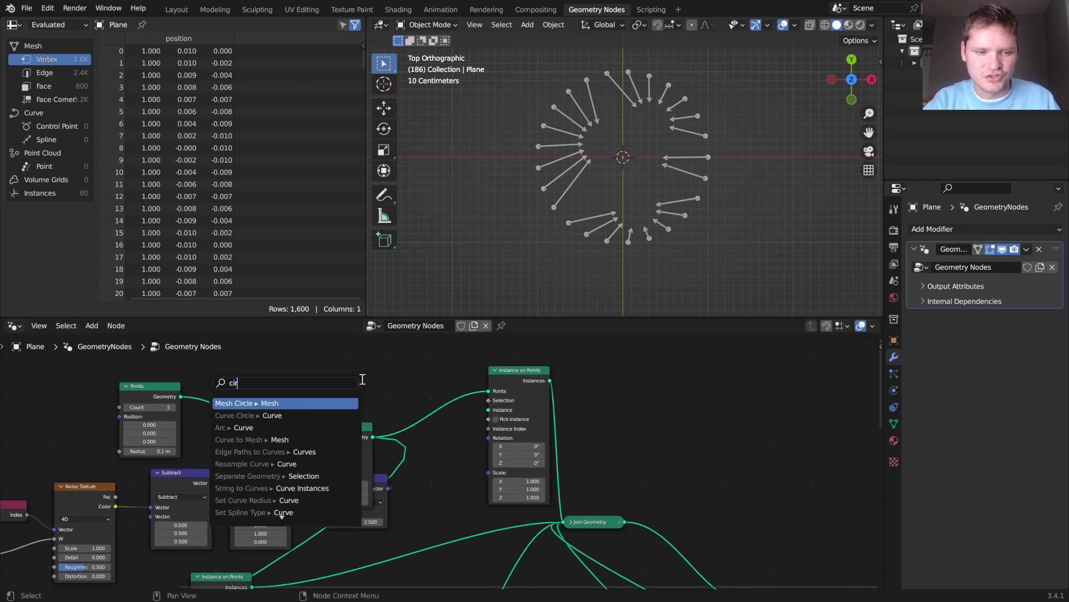
text(c)
key(Return)
click(381, 372)
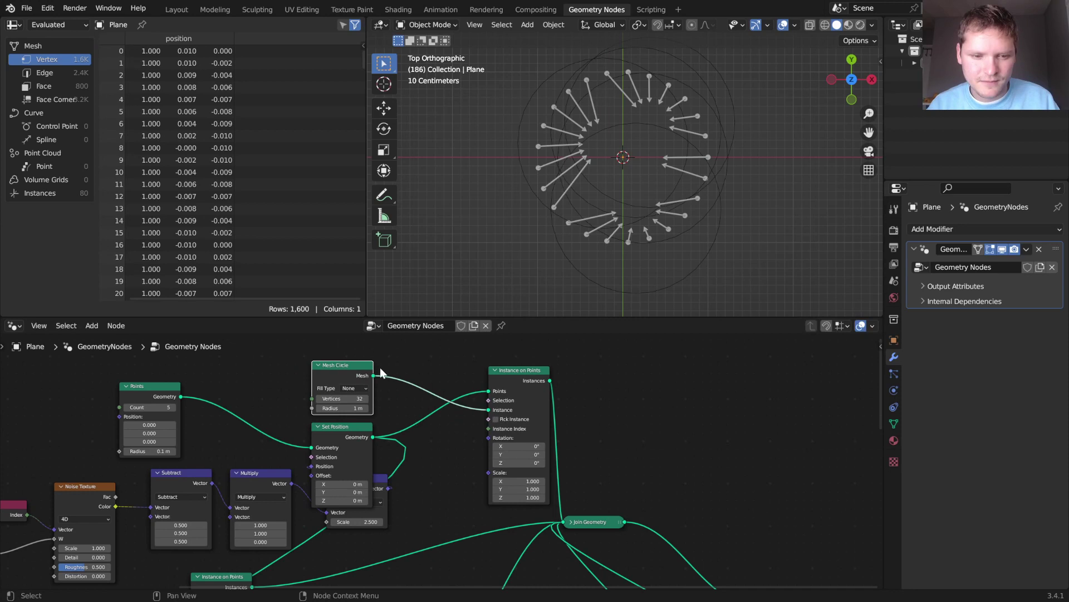
click(363, 409)
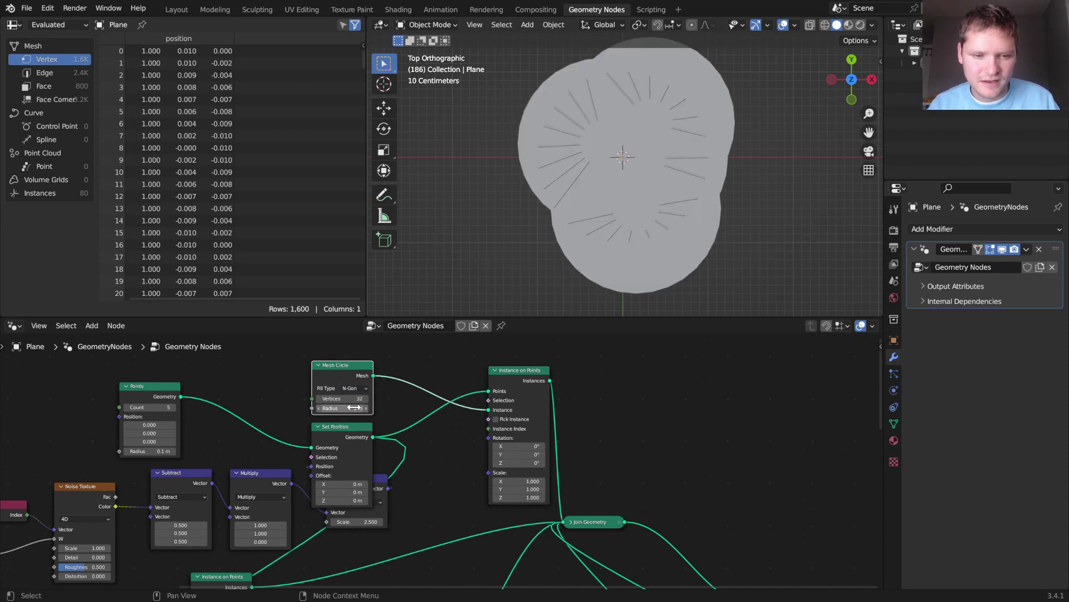
shift+drag(362, 408, 334, 409)
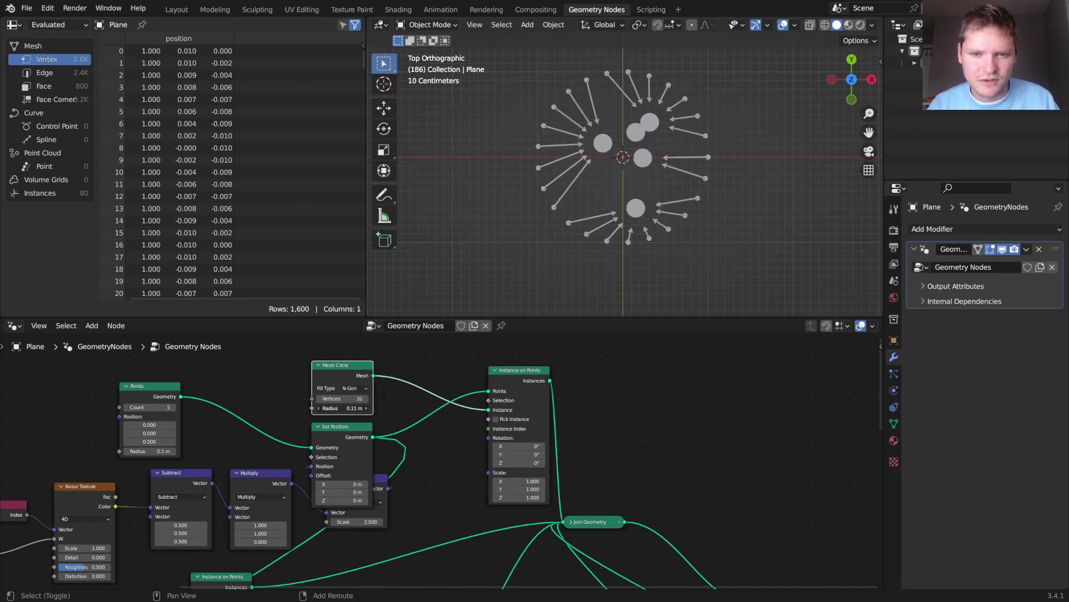
Play the animation and compare it with the reference post in the browser, minimizing the browser when done
key(space)
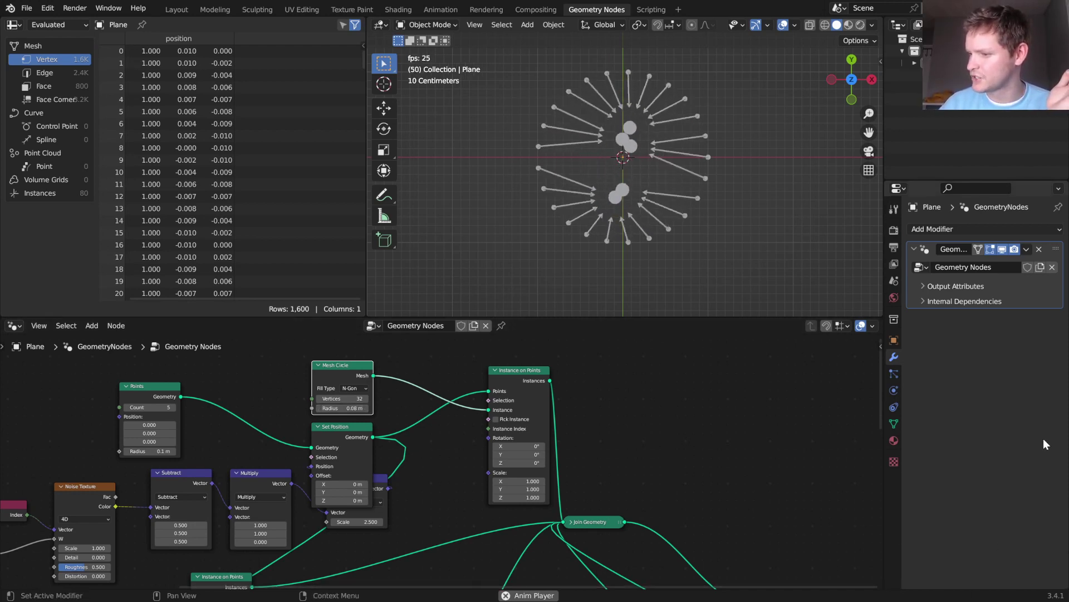
key(alt+Tab)
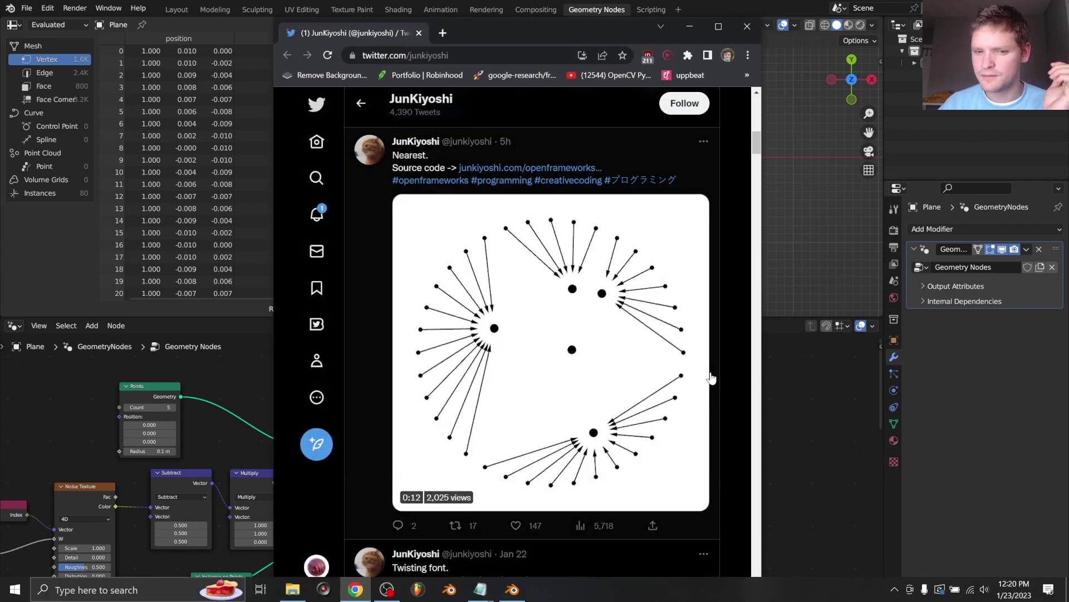
click(688, 27)
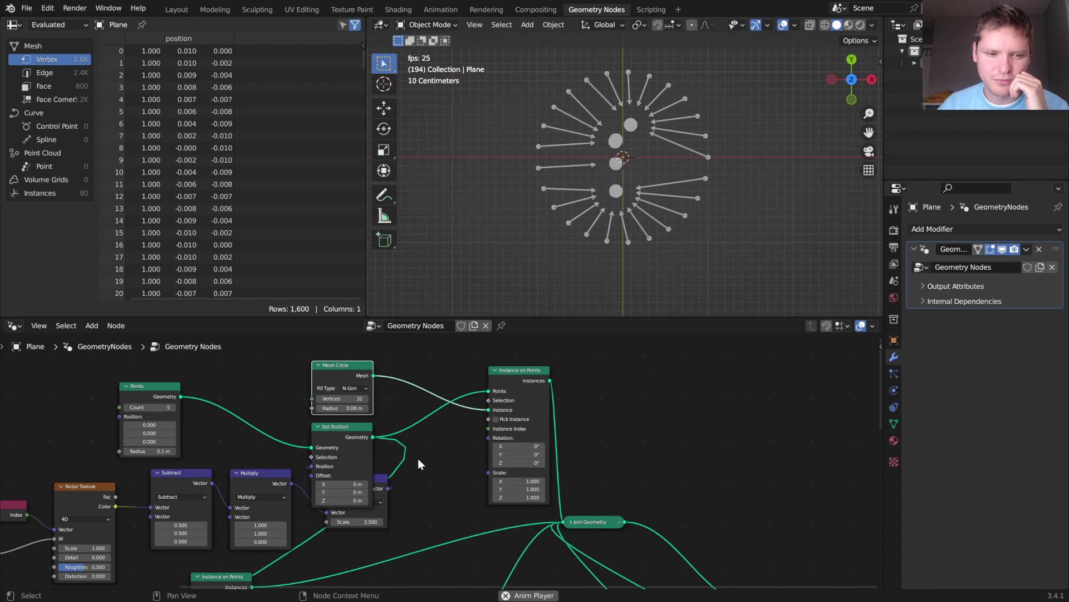
Try the dot ring's Mesh Circle with 187 vertices and reduce it to 24 while the animation plays
middle_drag(270, 449, 445, 420)
scroll(445, 420, up, 2)
drag(440, 537, 646, 538)
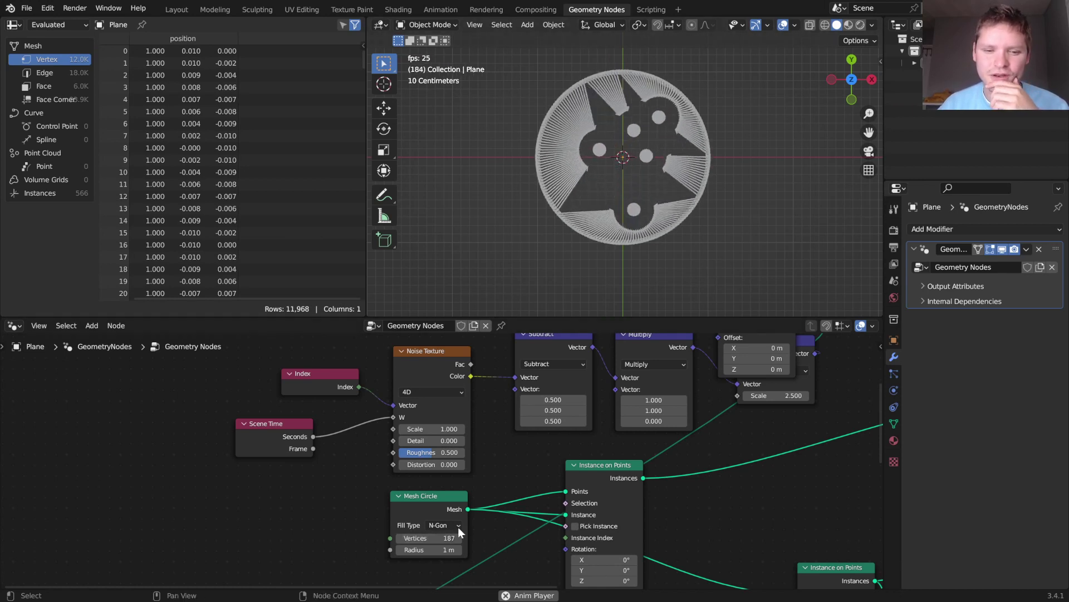
drag(449, 538, 412, 538)
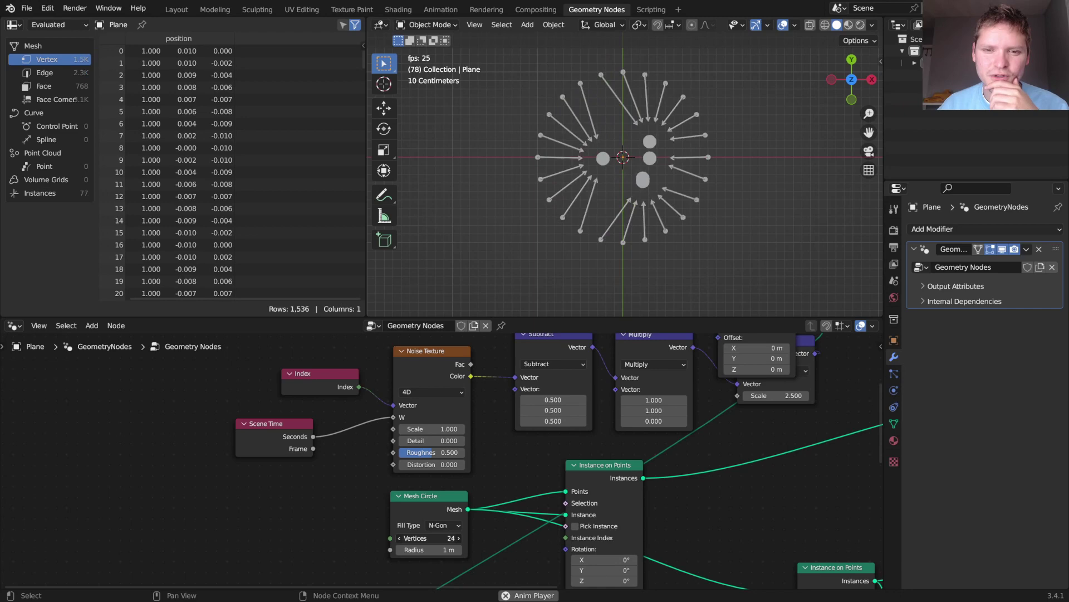